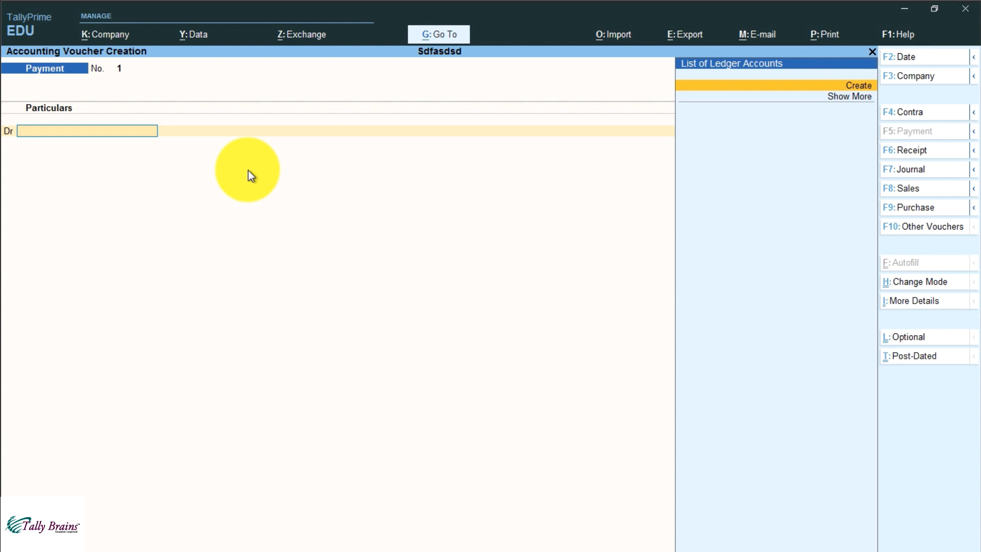
Step: Leave the payment voucher without saving it and return to the Create option on the Gateway of Tally
key("Escape")
key("Return")
key("Up")
key("Up")
key("Up")
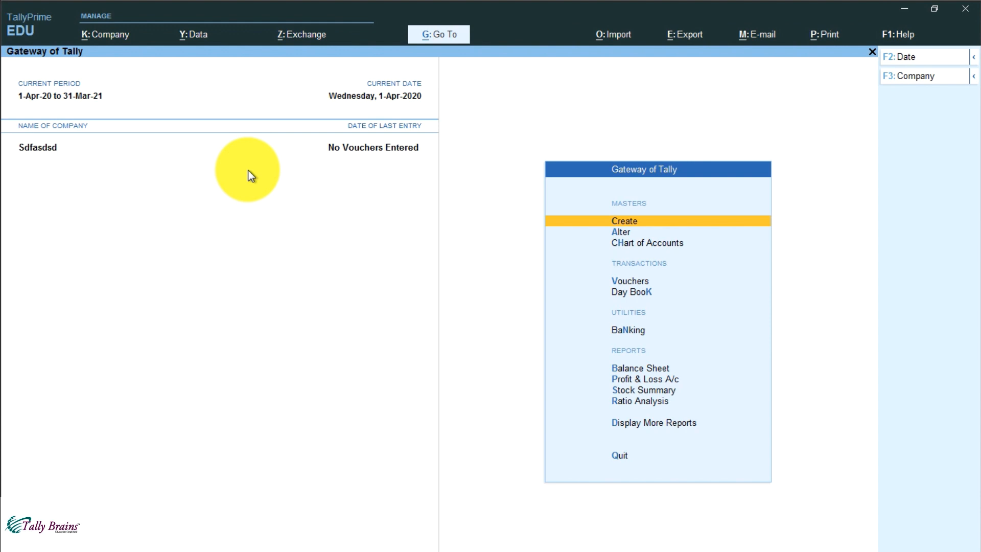
Step: Open the Chart of Accounts for Groups from the Gateway of Tally
key("Down")
key("Down")
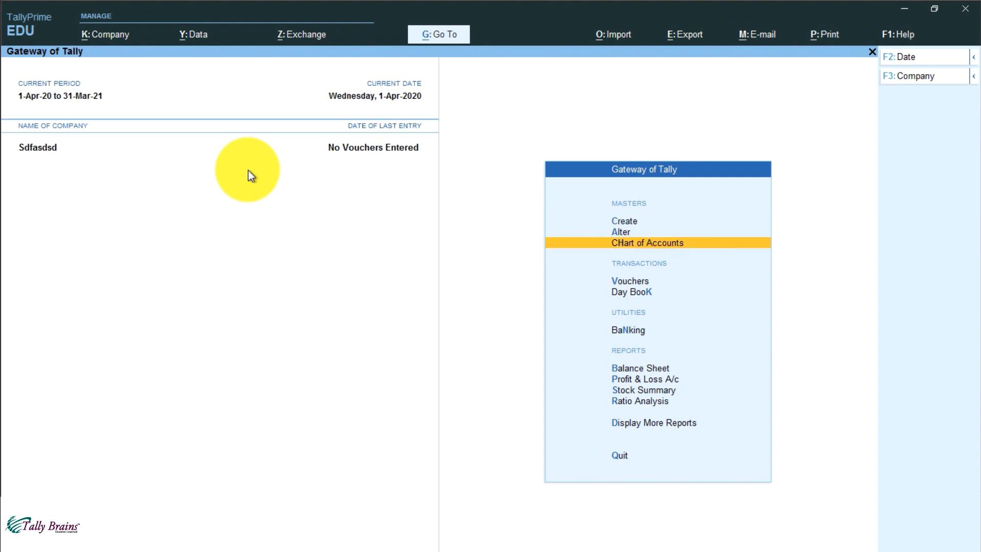
key("Return")
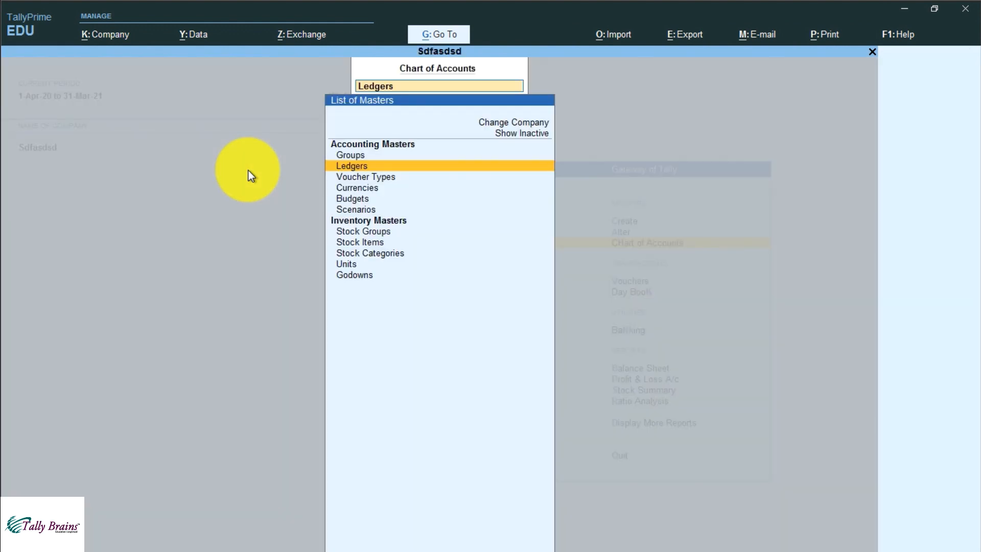
key("Up")
key("Return")
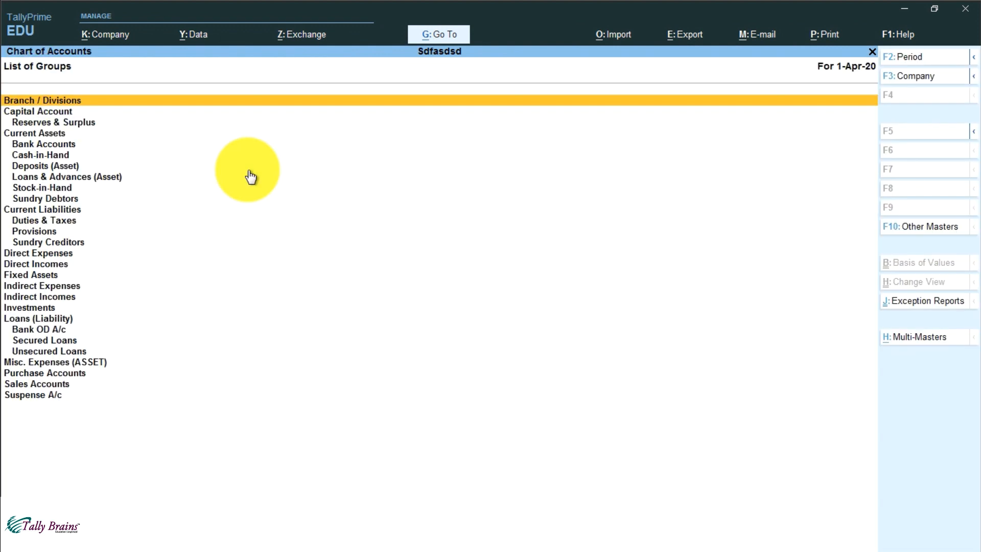
Step: Examine the predefined account groups and subgroups, from Branch / Divisions down to Suspense A/c
key("Down")
key("Down")
key("Down")
key("Down")
key("Down")
key("Down")
key("Down")
key("Down")
key("Down")
key("Down")
key("Down")
key("Down")
key("Down")
key("Down")
key("Down")
key("Down")
key("Down")
key("Down")
key("Down")
key("Down")
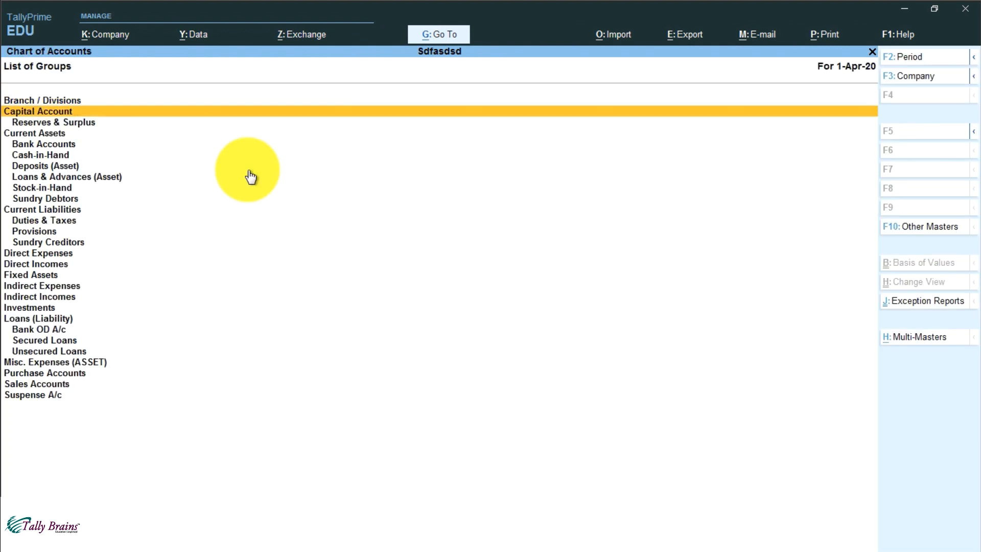
key("Up")
key("Up")
key("Up")
key("Up")
key("Up")
key("Up")
key("Up")
key("Up")
key("Up")
key("Up")
key("Up")
key("Up")
key("Up")
key("Up")
key("Up")
key("Up")
key("Up")
key("Up")
key("Up")
key("Up")
key("Up")
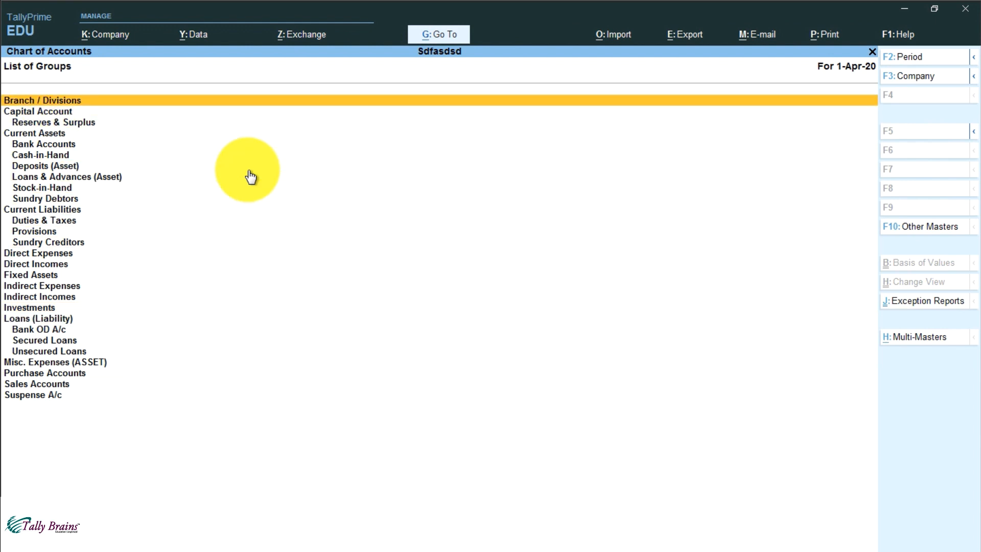
Step: Close the Chart of Accounts and open the list of masters for creation from the Gateway of Tally
key("Escape")
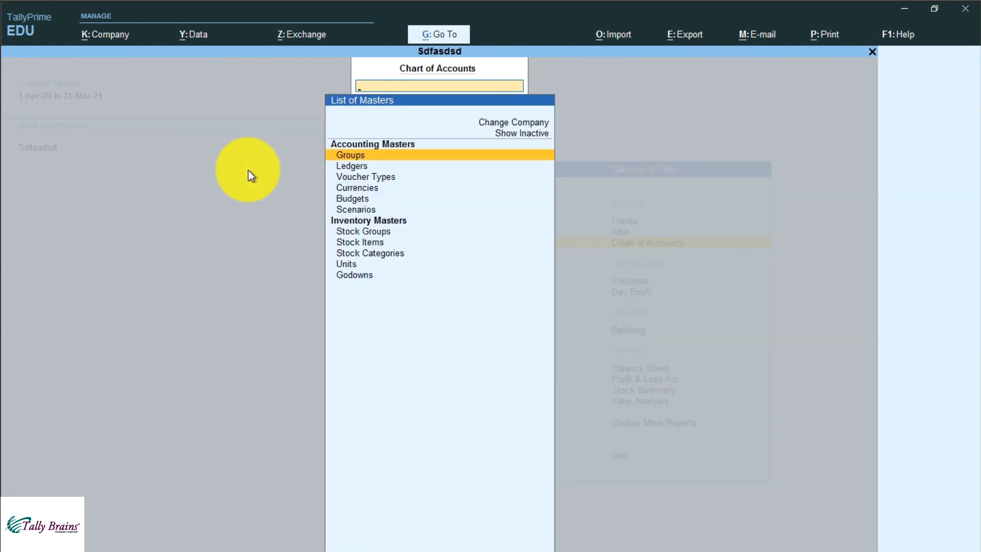
key("Escape")
key("Escape")
key("Escape")
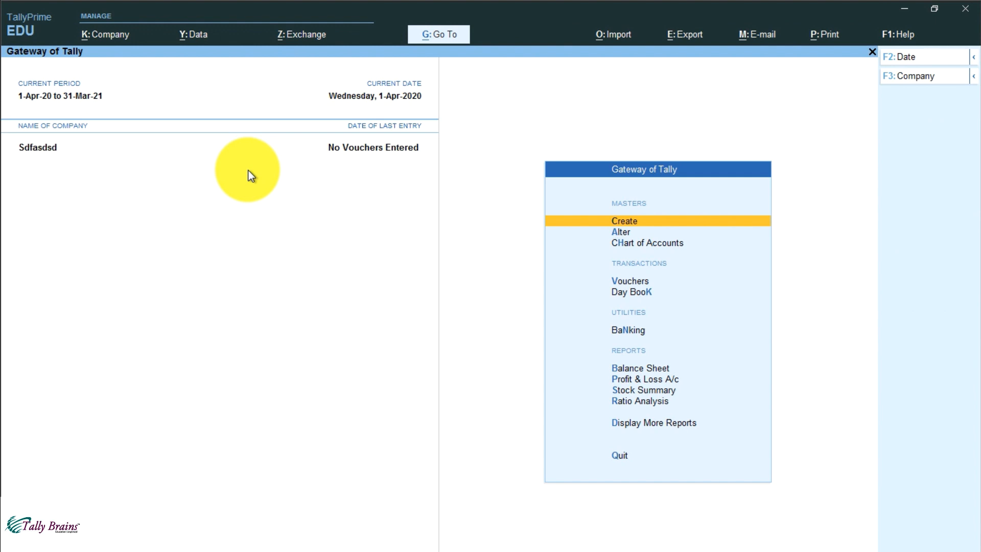
left_click(638, 225)
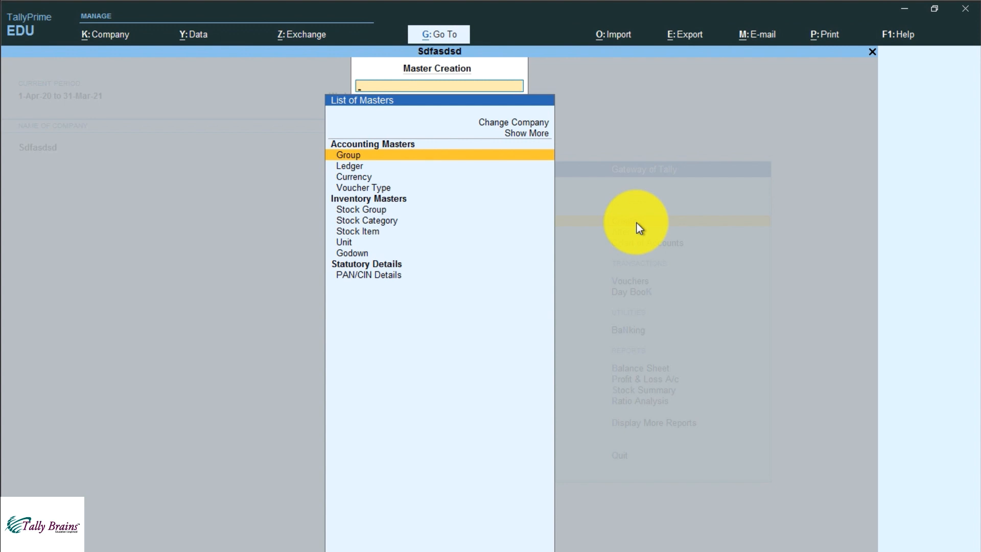
Step: Examine the accounting, inventory and statutory master types available for creation
key("Down")
key("Down")
key("Down")
key("Down")
key("Down")
key("Down")
key("Down")
key("Down")
key("Down")
key("Up")
key("Up")
key("Up")
key("Up")
key("Up")
key("Up")
key("Up")
key("Up")
key("Up")
key("Up")
key("Up")
key("Up")
key("Up")
key("Up")
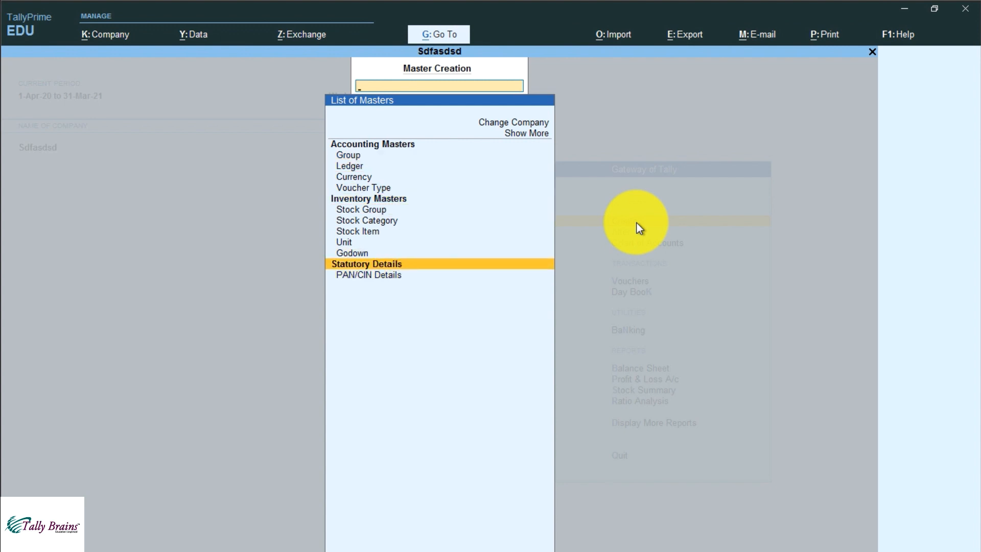
key("Down")
key("Down")
key("Down")
key("Down")
key("Down")
key("Down")
key("Down")
key("Down")
key("Down")
key("Down")
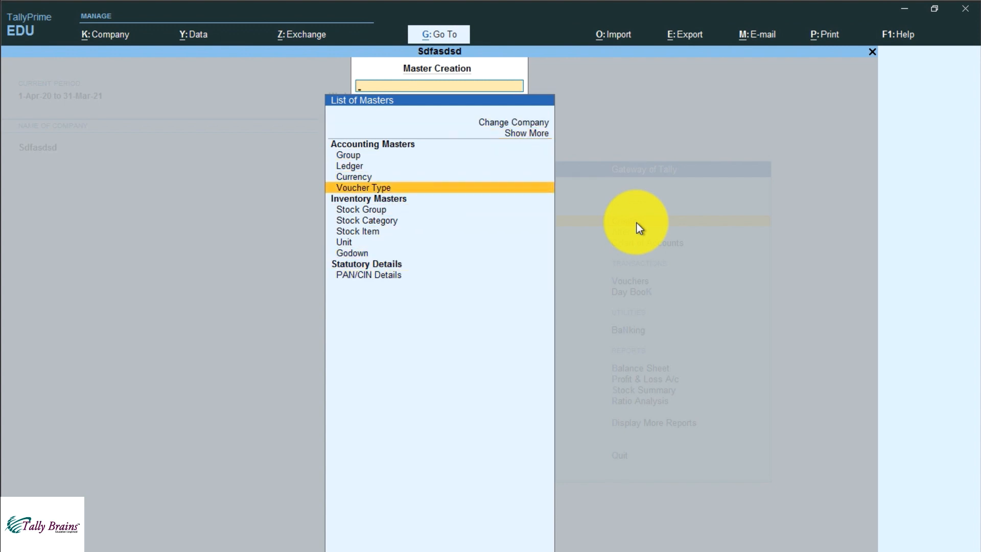
key("Up")
key("Up")
key("Up")
key("Up")
key("Up")
key("Up")
key("Up")
key("Up")
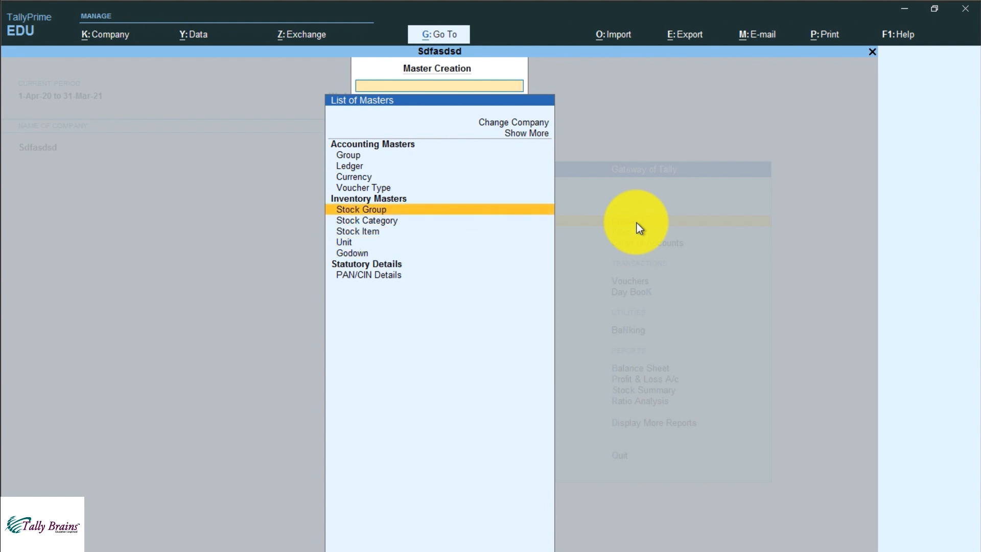
key("Down")
key("Up")
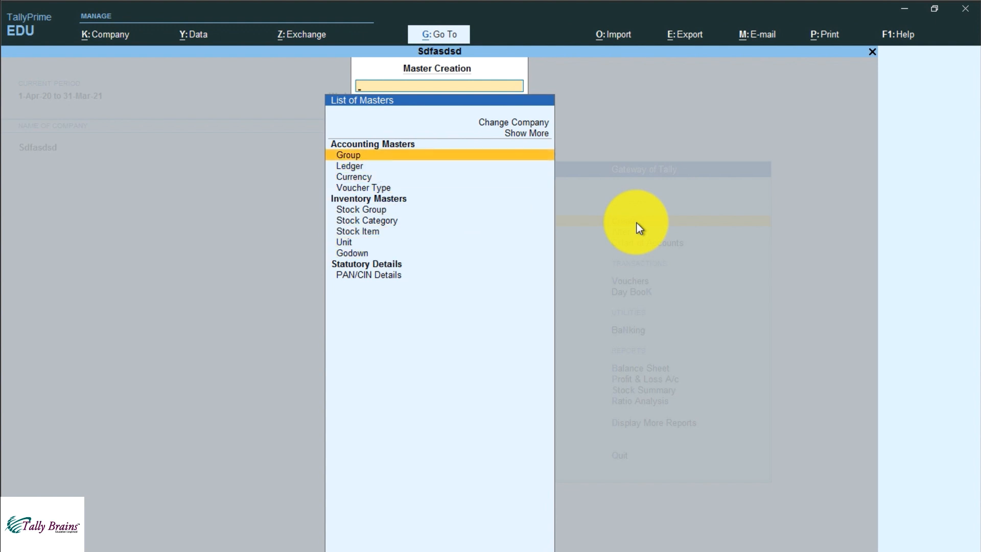
key("Down")
key("Down")
key("Down")
key("Down")
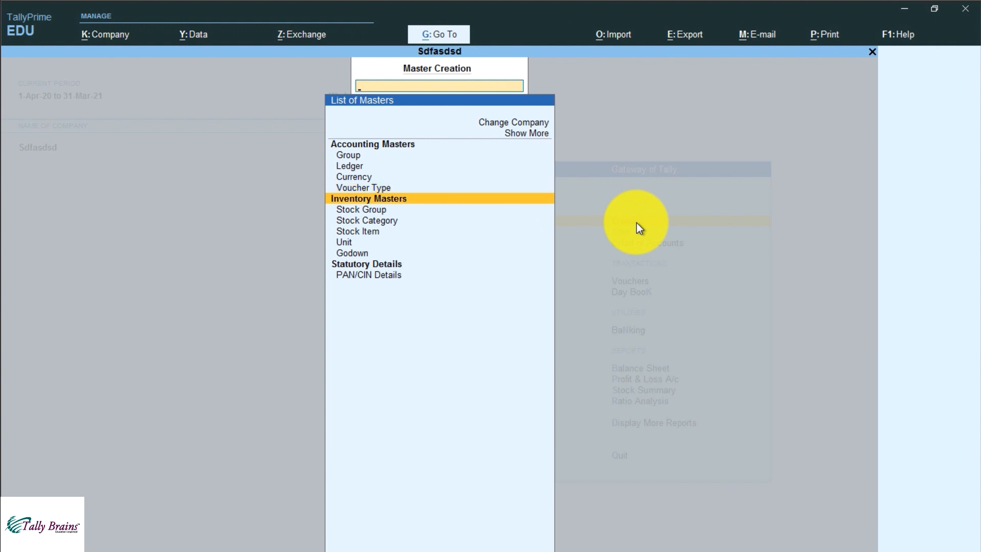
key("Up")
key("Down")
key("Down")
key("Down")
key("Down")
key("Down")
key("Down")
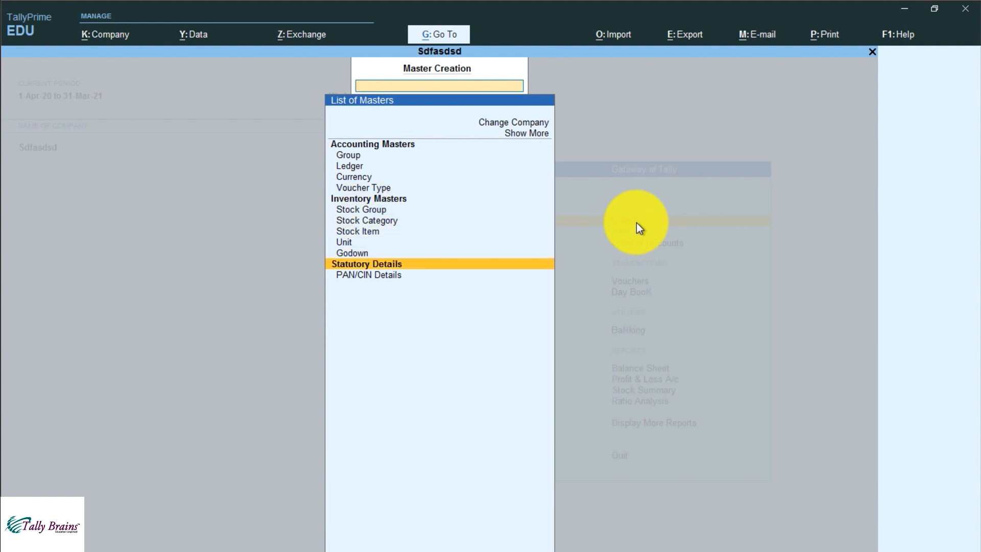
key("Up")
key("Up")
key("Up")
key("Up")
key("Up")
key("Up")
key("Up")
key("Up")
key("Up")
key("Up")
key("Up")
key("Down")
key("Down")
key("Down")
key("Down")
key("Down")
key("Down")
key("Down")
key("Down")
key("Down")
key("Down")
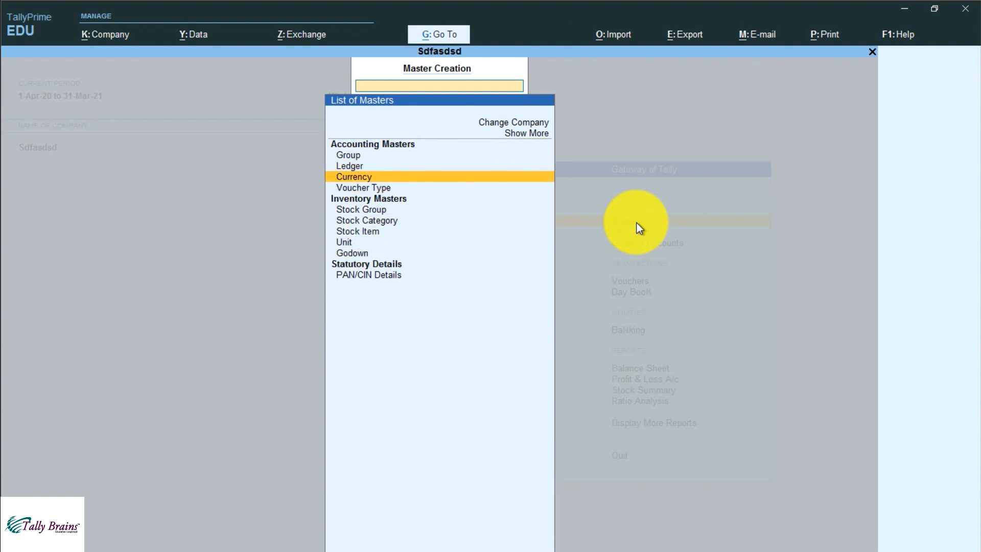
key("Down")
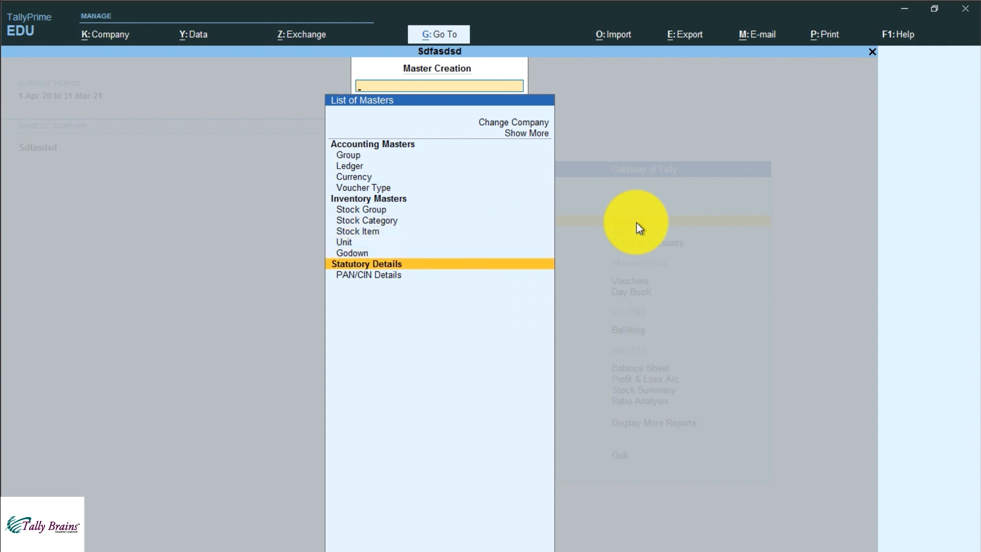
key("Up")
key("Up")
key("Up")
key("Up")
key("Up")
key("Up")
key("Up")
key("Up")
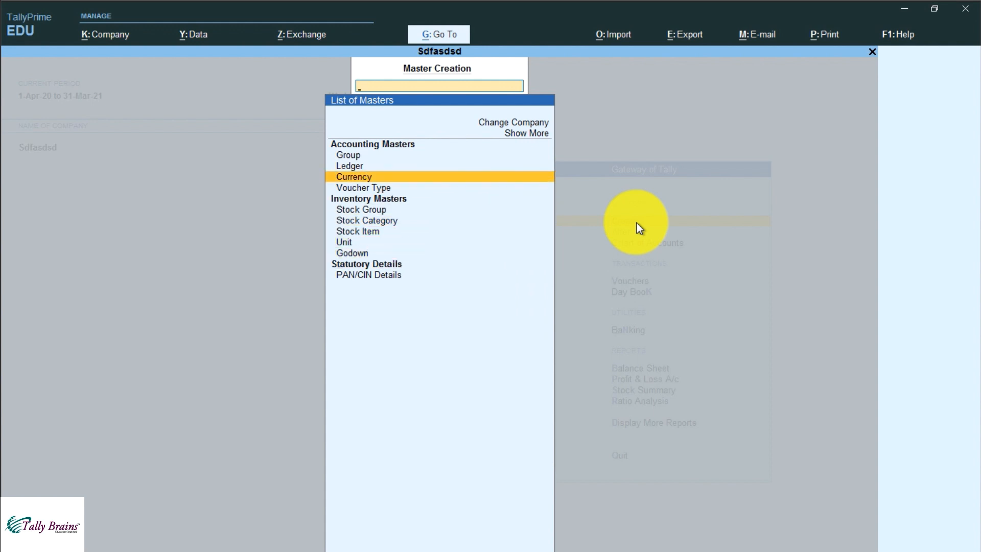
Step: Expand the list of masters for creation to show more master types
key("Up")
key("Up")
key("Up")
key("Return")
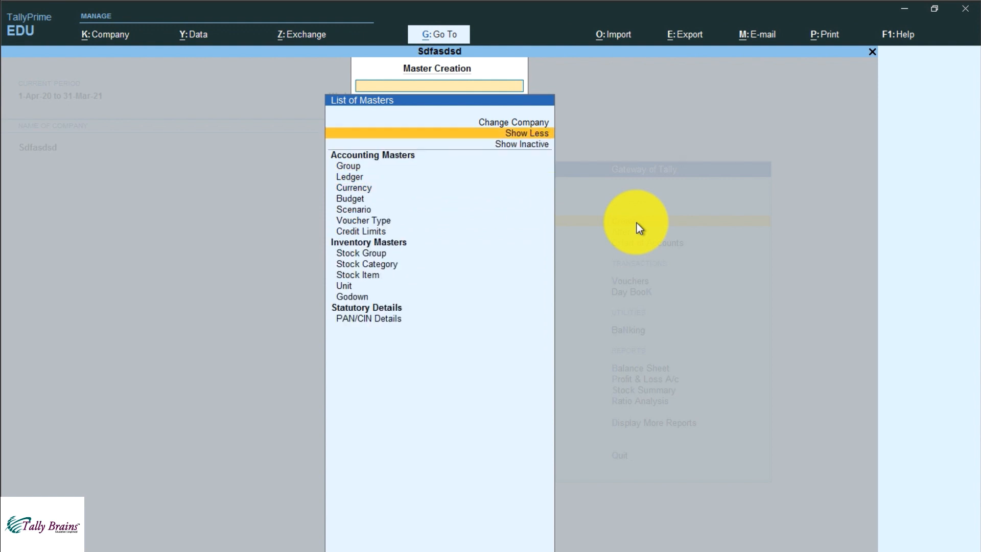
Step: Examine the expanded accounting, inventory and statutory master types, including Budget, Scenario, Credit Limits and Stock Category
key("Down")
key("Down")
key("Down")
key("Down")
key("Down")
key("Down")
key("Down")
key("Down")
key("Down")
key("Down")
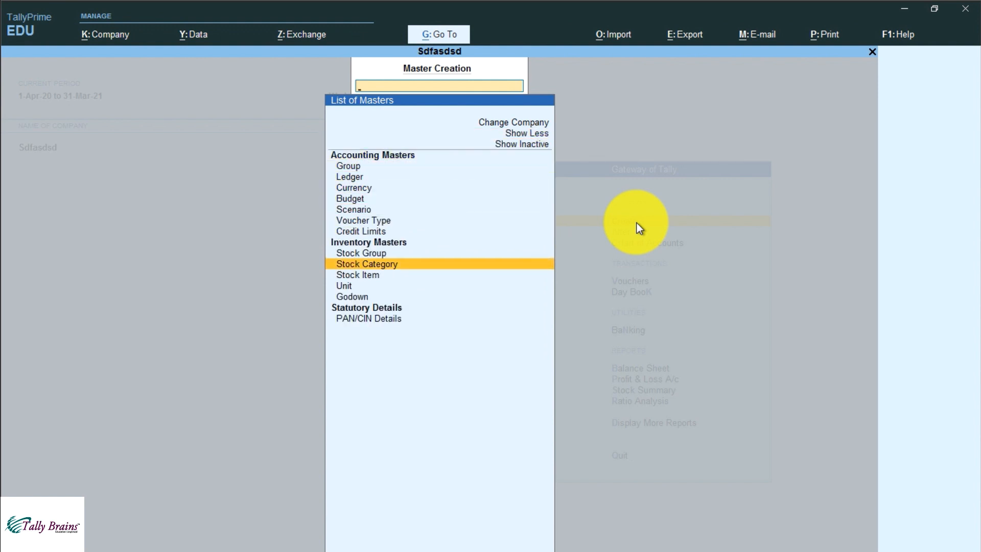
key("Up")
key("Up")
key("Up")
key("Up")
key("Up")
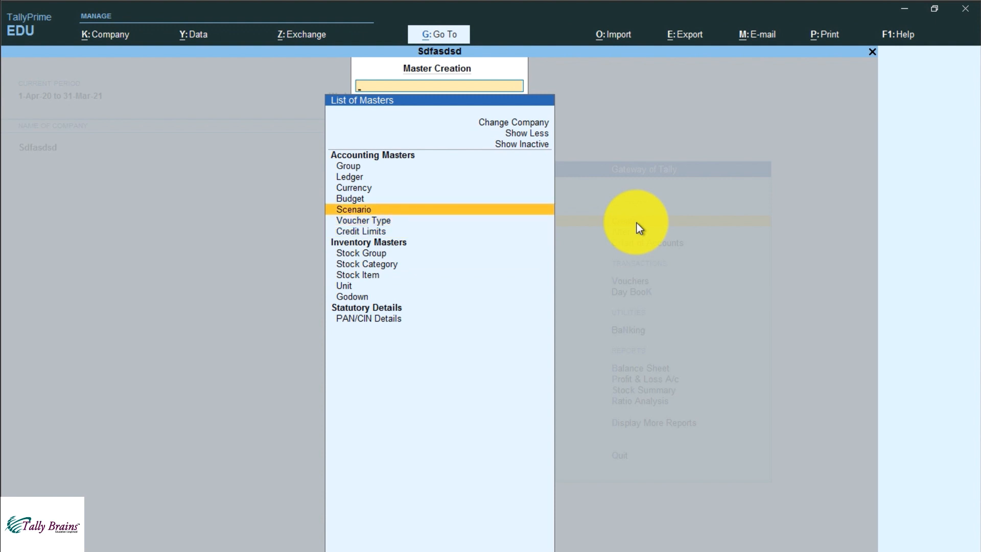
Step: Show the inactive master types in the list of masters
key("Up")
key("Up")
key("Up")
key("Up")
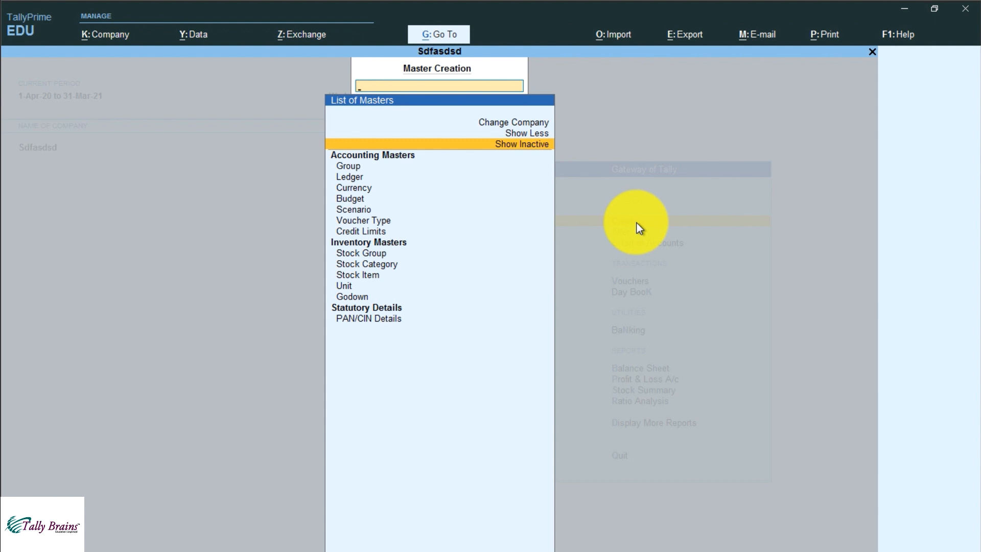
key("Return")
Step: Examine the full list of active and inactive masters, from accounting masters down to statutory details
key("Down")
key("Down")
key("Down")
key("Down")
key("Down")
key("Down")
key("Down")
key("Down")
key("Down")
key("Down")
key("Down")
key("Down")
key("Down")
key("Down")
key("Down")
key("Down")
key("Down")
key("Down")
key("Down")
key("Down")
key("Down")
key("Down")
key("Down")
key("Down")
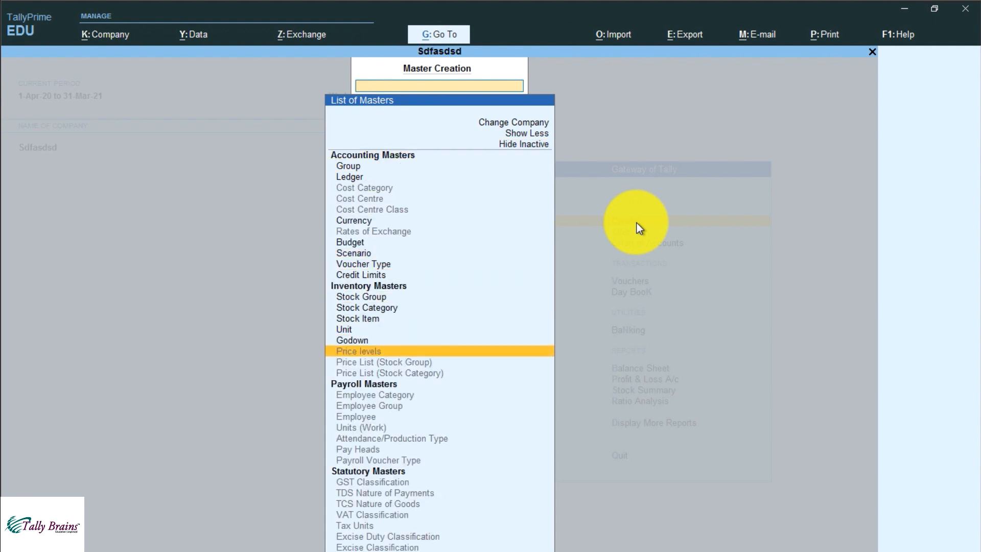
key("Up")
key("Up")
key("Up")
key("Up")
key("Up")
key("Up")
key("Up")
key("Up")
key("Up")
key("Up")
key("Up")
key("Up")
key("Up")
key("Up")
key("Up")
key("Up")
key("Up")
key("Up")
key("Up")
key("Up")
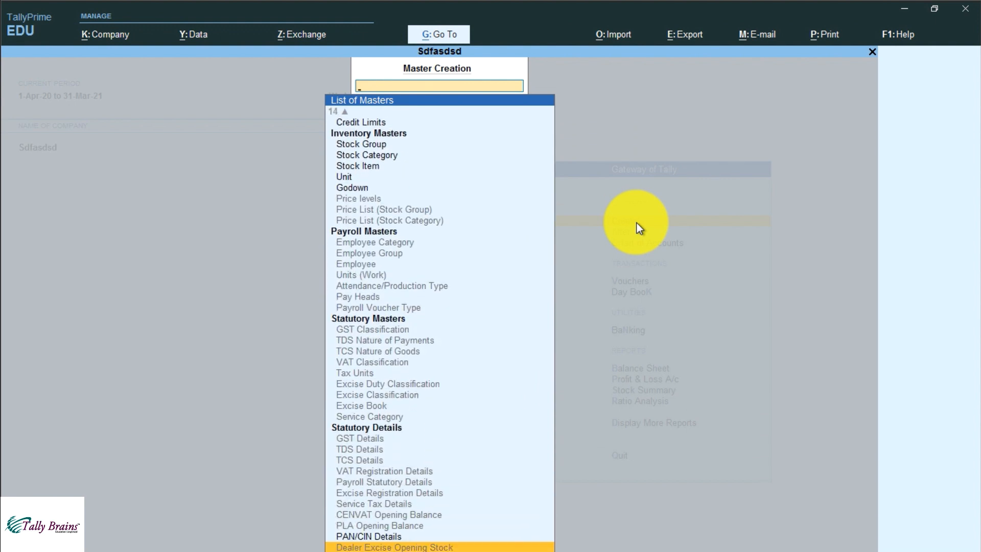
key("Up")
key("Up")
key("Up")
key("Up")
key("Up")
key("Up")
key("Up")
key("Up")
key("Up")
key("Up")
key("Up")
key("Up")
key("Up")
key("Up")
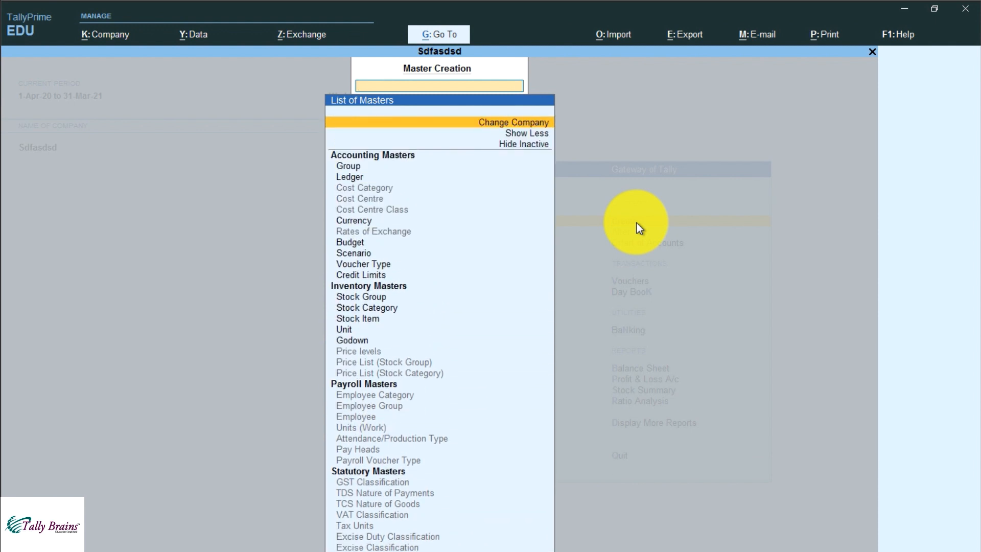
Step: Examine the payroll masters in the full list, including Employee Category and Employee Group
key("Down")
key("Down")
key("Down")
key("Down")
key("Down")
key("Down")
key("Down")
key("Down")
key("Down")
key("Down")
key("Down")
key("Down")
key("Down")
key("Down")
key("Down")
key("Down")
key("Down")
key("Down")
key("Down")
key("Down")
key("Down")
key("Down")
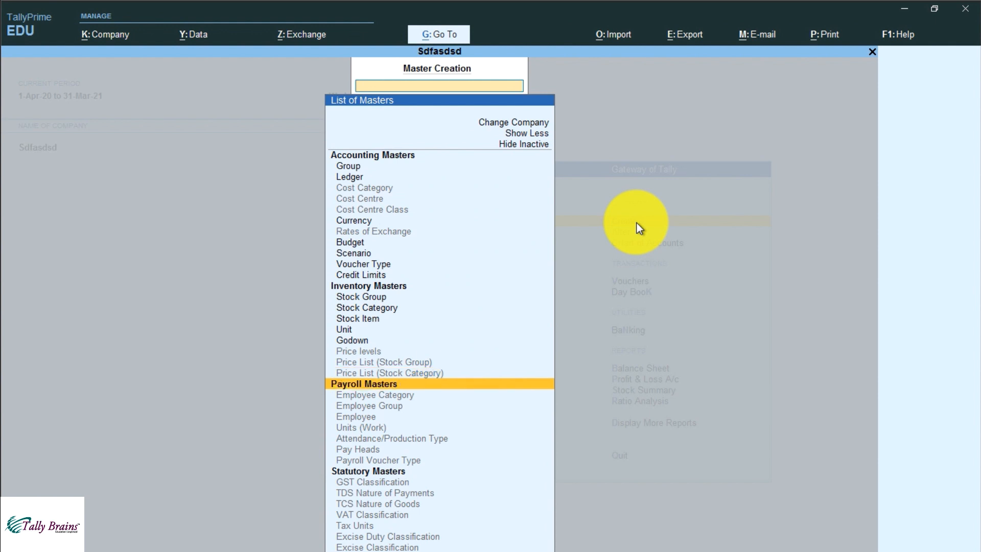
key("Down")
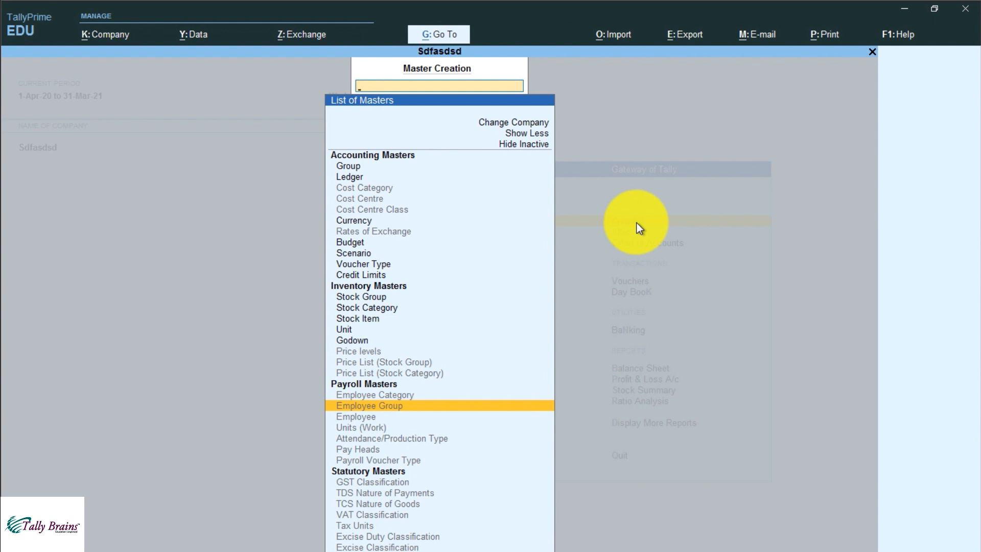
Step: Reopen master creation, view the group creation form and compare it with the state-wise customer notes in Word
key("Escape")
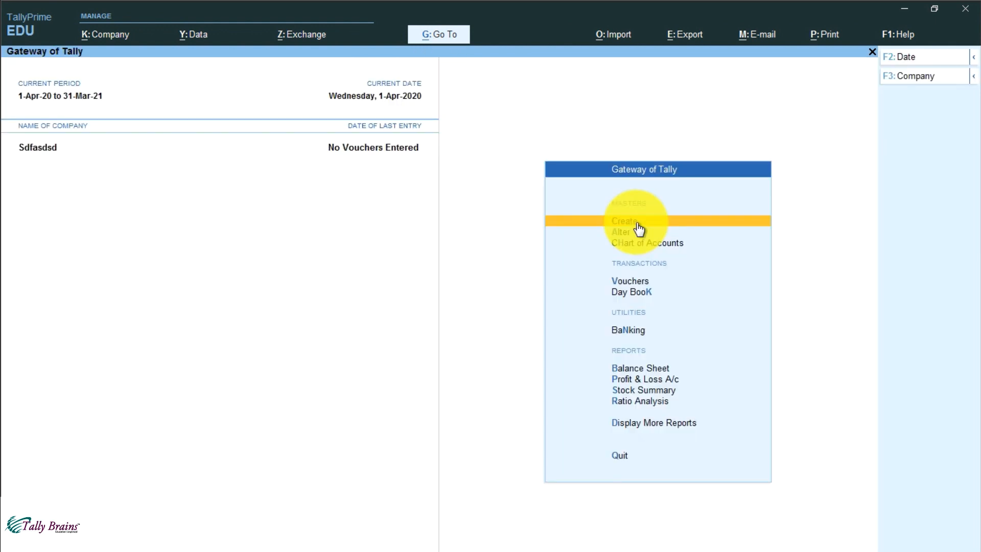
left_click(639, 228)
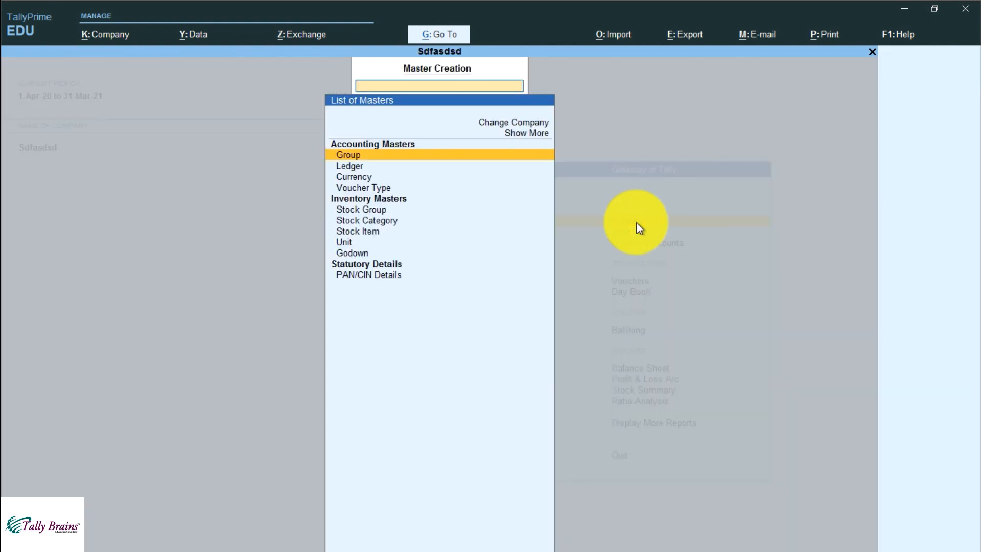
key("Return")
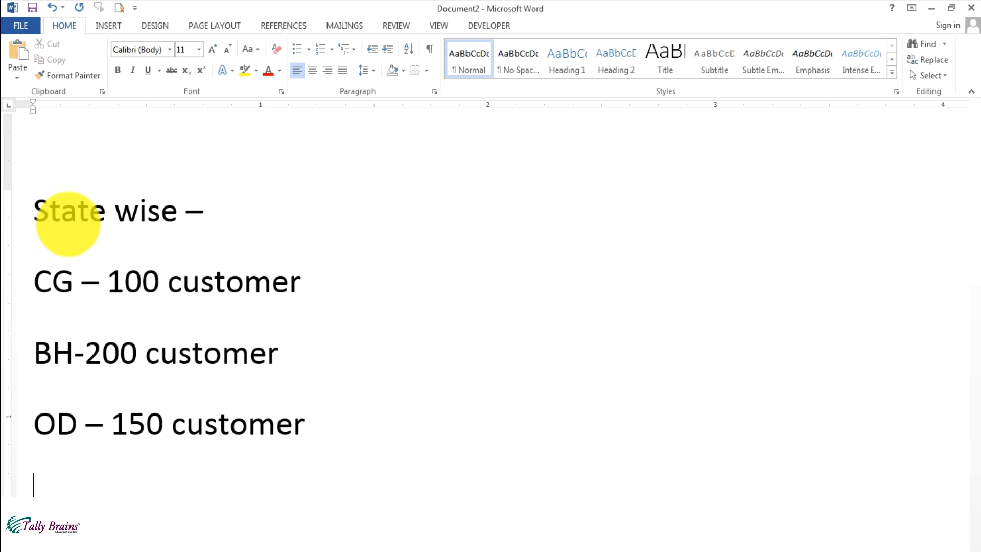
key("alt+Tab")
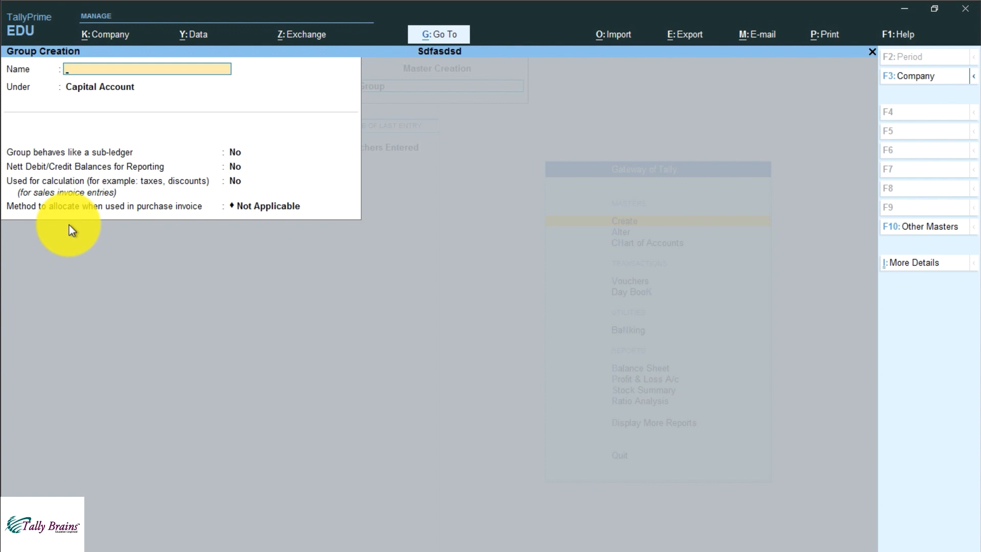
Step: Leave group creation and start a ledger named Mahamaya Traders under Sundry Debtors
key("Escape")
key("Return")
key("Down")
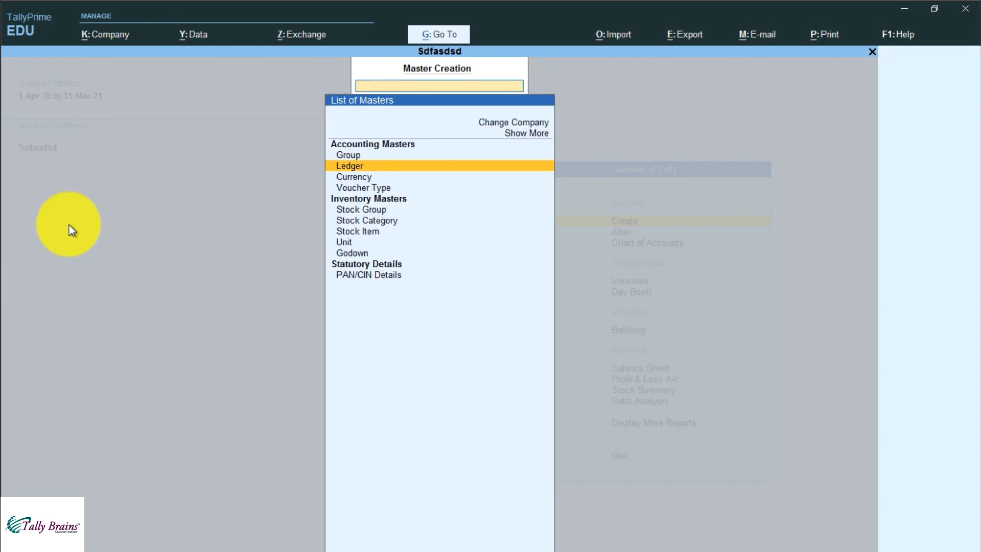
key("Return")
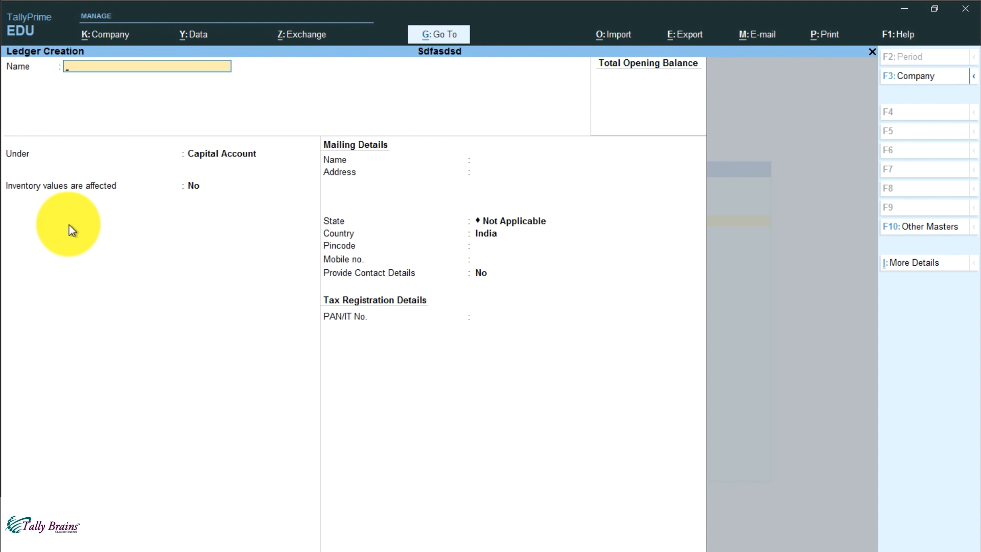
type("Mahamaya Traders")
key("Return")
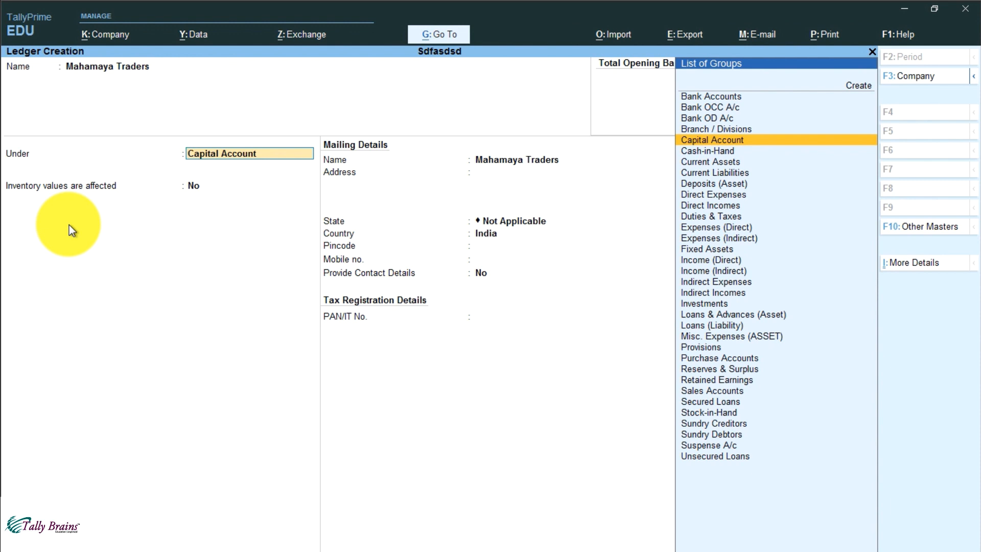
type("Debto")
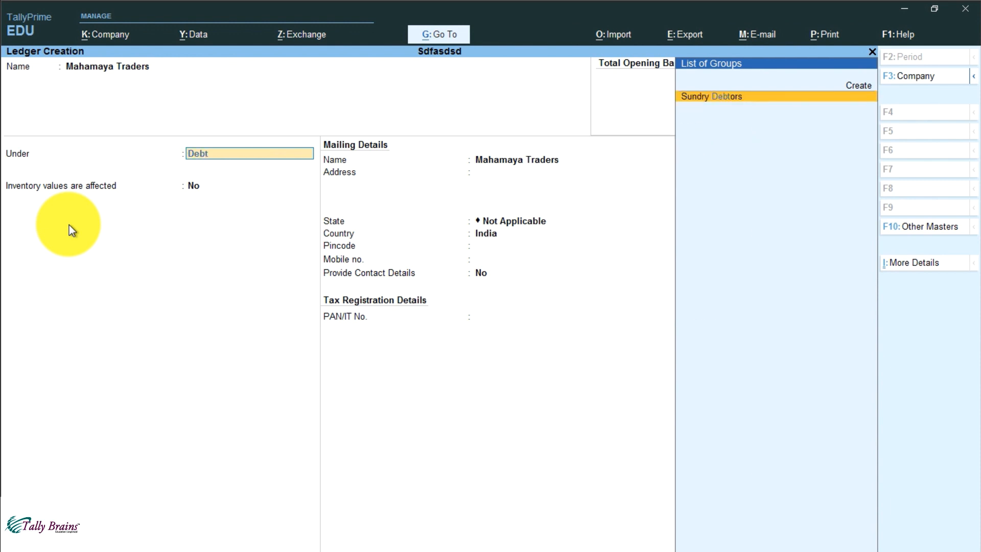
key("Return")
key("BackSpace")
Step: Switch to Word and make the state codes CG and BH bold in the state-wise customer list
key("alt+Tab")
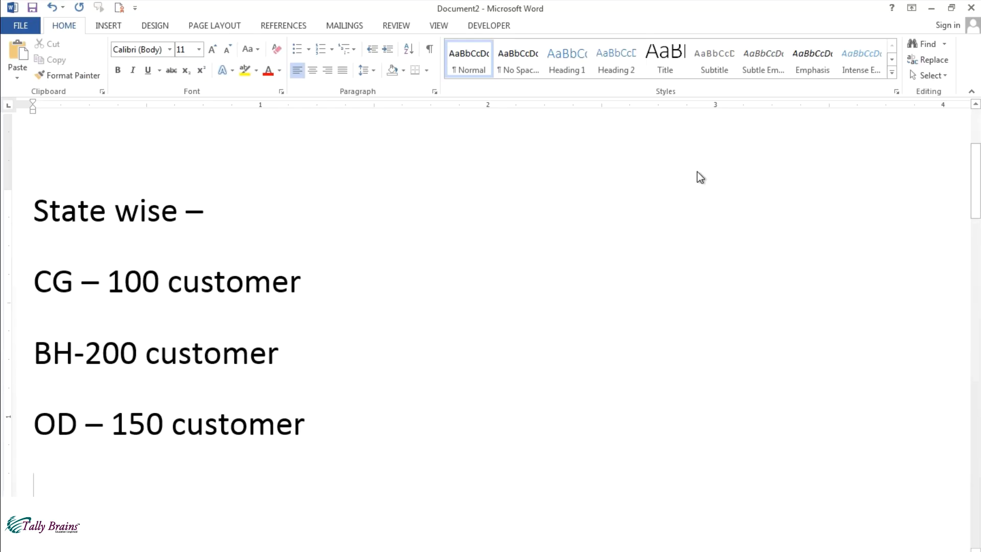
key("alt+Tab")
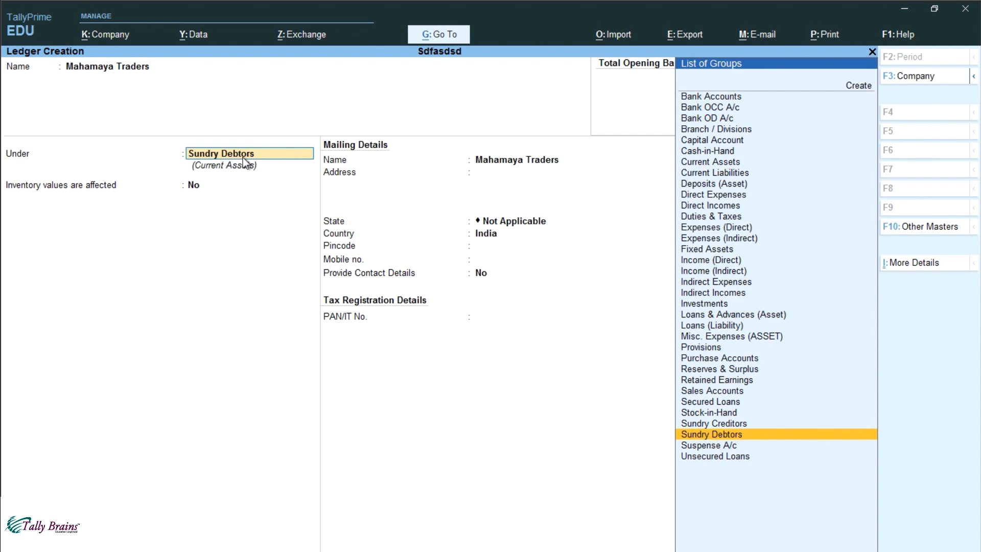
key("alt+Tab")
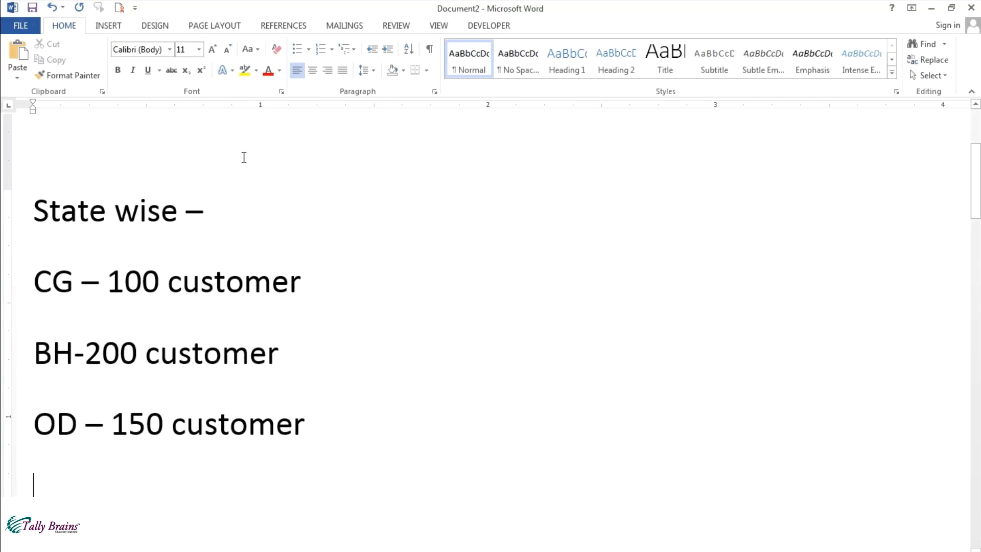
double_click(61, 280)
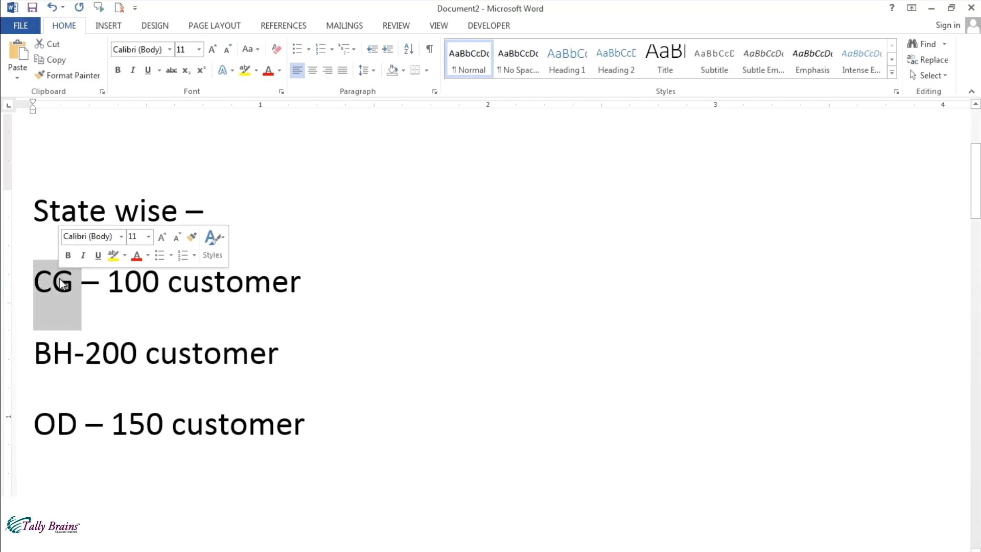
key("ctrl+b")
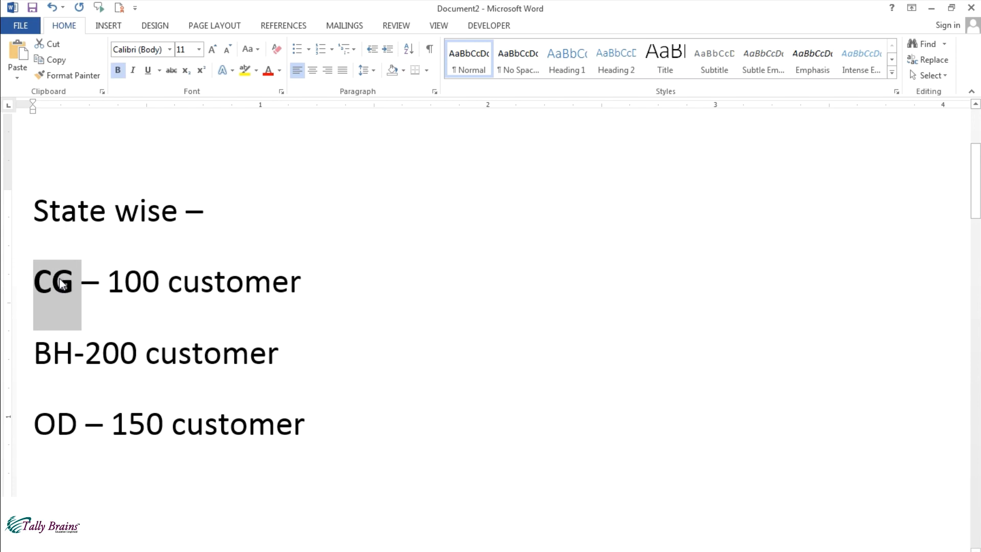
double_click(58, 354)
key("ctrl+b")
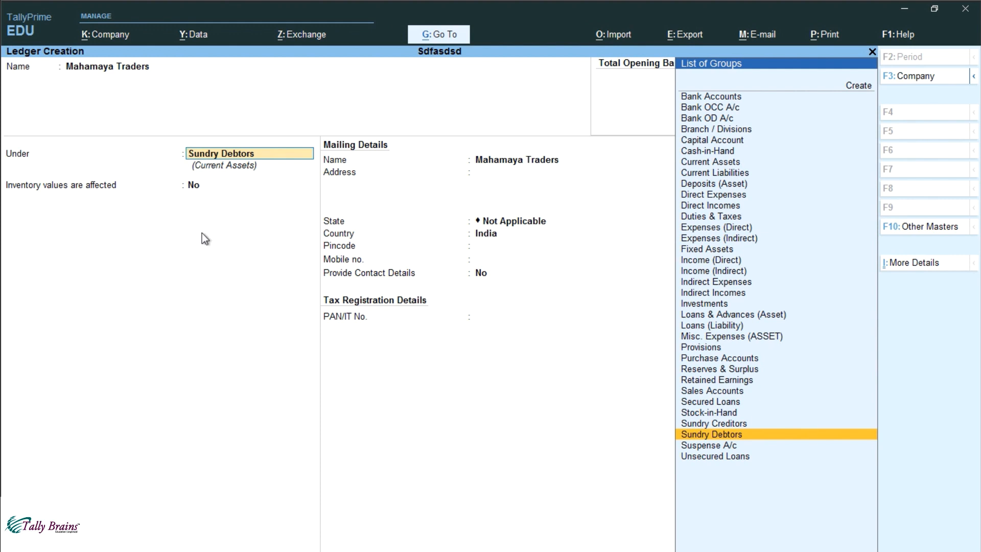
Step: Discard the unfinished Mahamaya Traders ledger in TallyPrime
key("Escape")
key("Escape")
key("y")
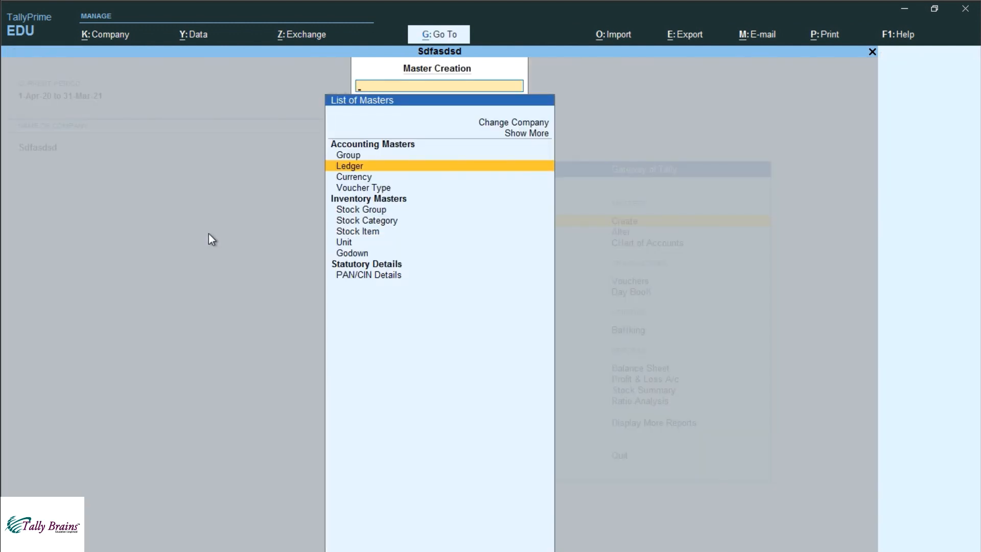
Step: Create an accounting group named CG Debtors under Sundry Debtors and save it
key("Up")
key("Return")
type("CG Debtors")
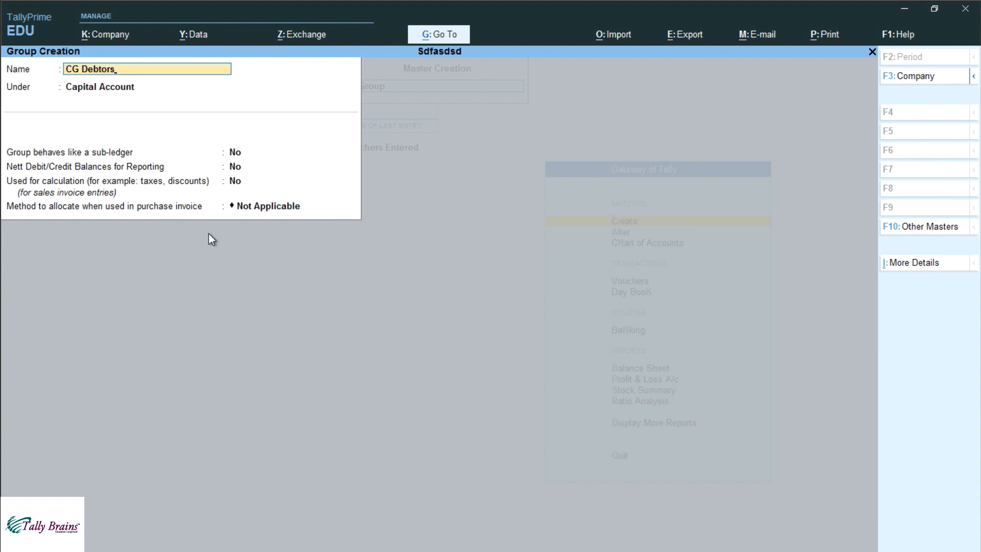
key("Return")
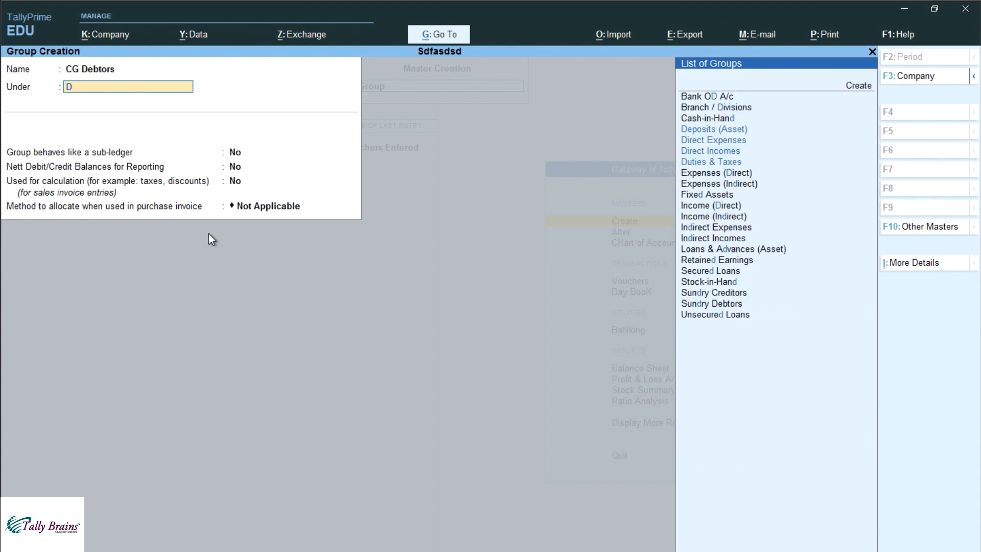
type("Debt")
key("Return")
key("ctrl+a")
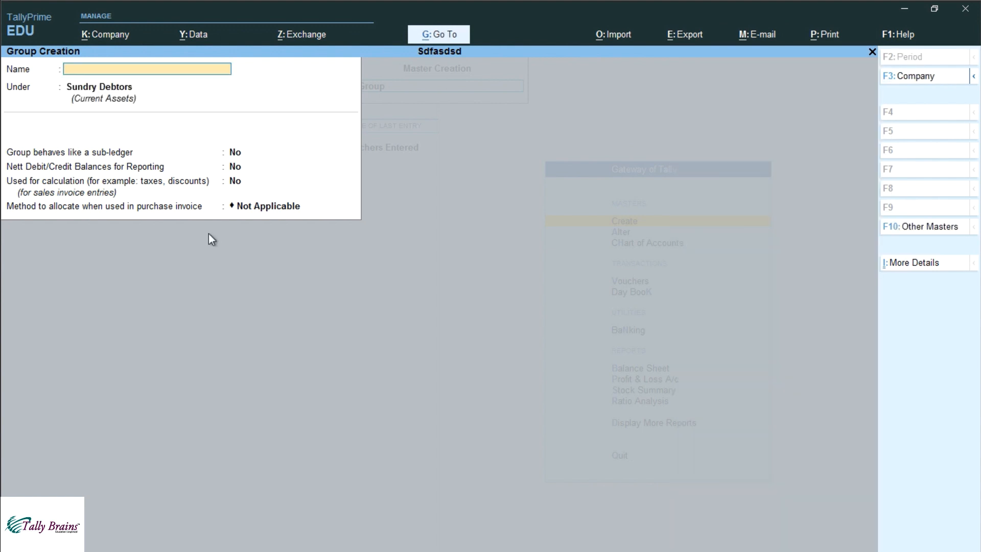
Step: View the group summary report for CG Debtors in the account books, and return to the Gateway of Tally
left_click(449, 37)
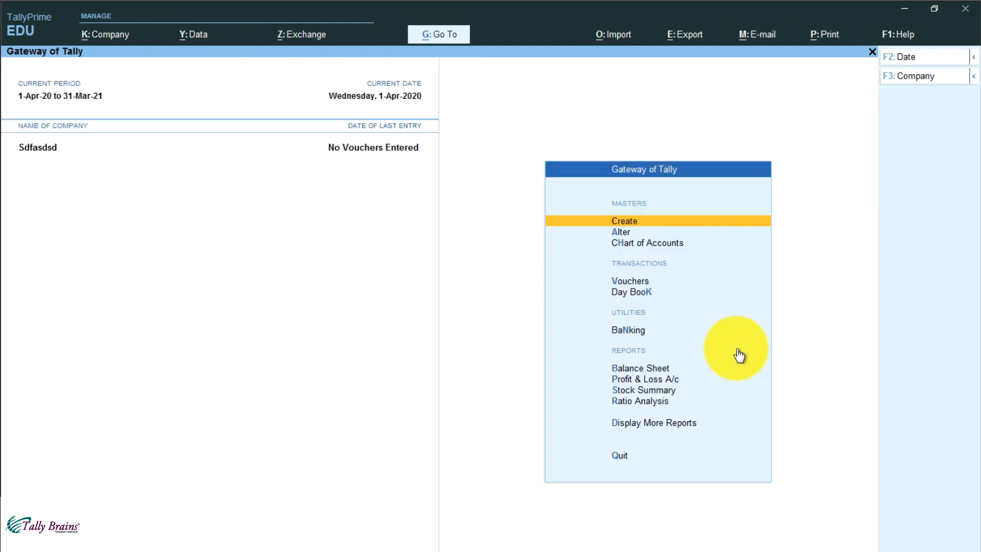
left_click(633, 421)
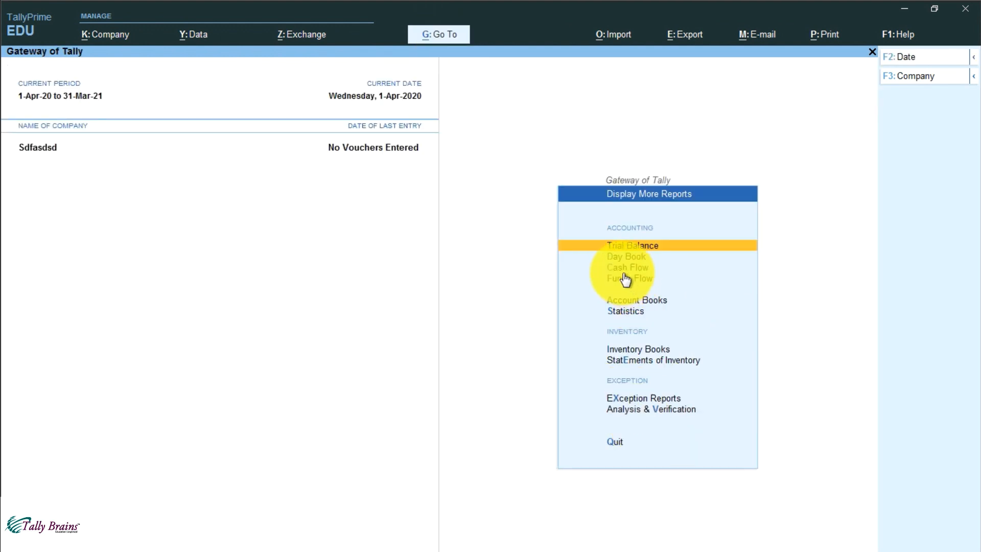
left_click(627, 302)
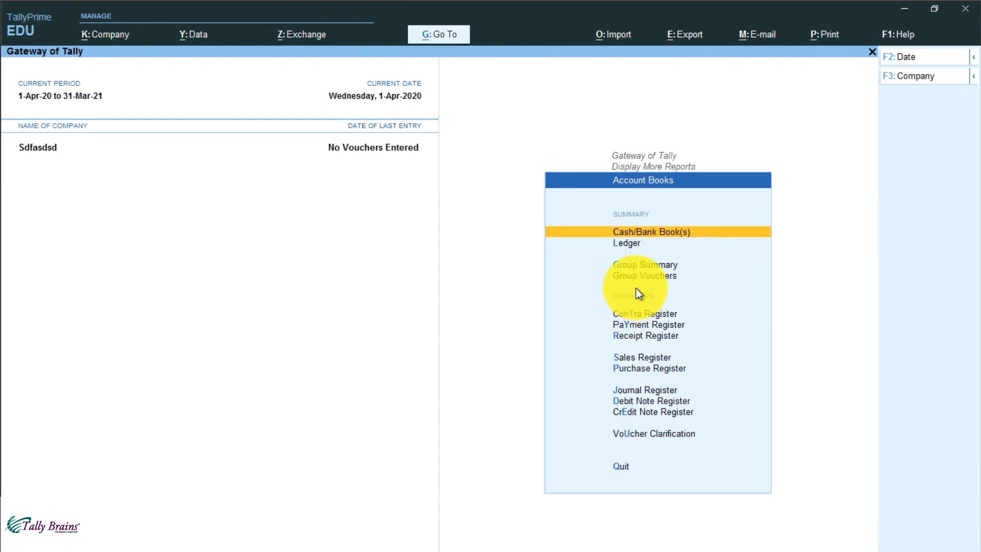
left_click(629, 267)
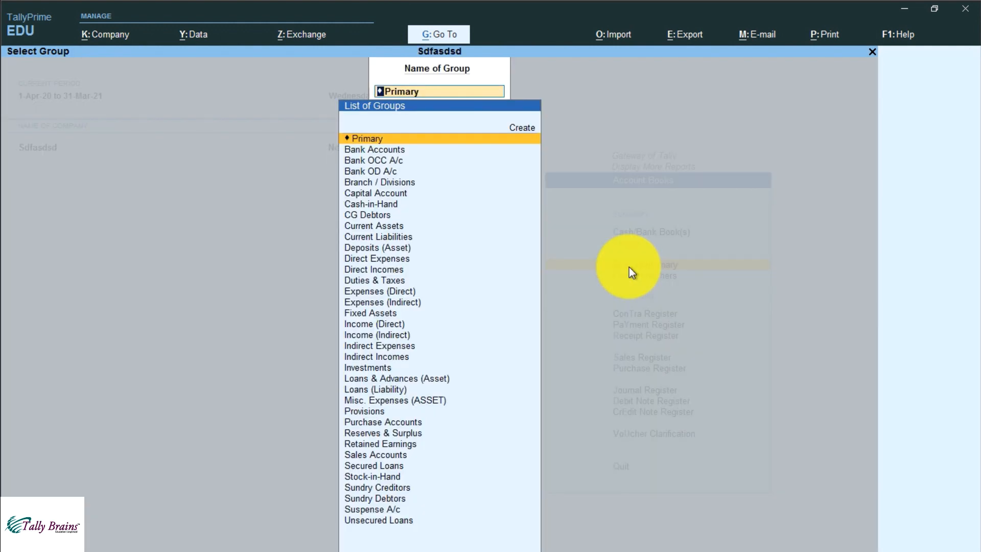
type("cg d")
key("Return")
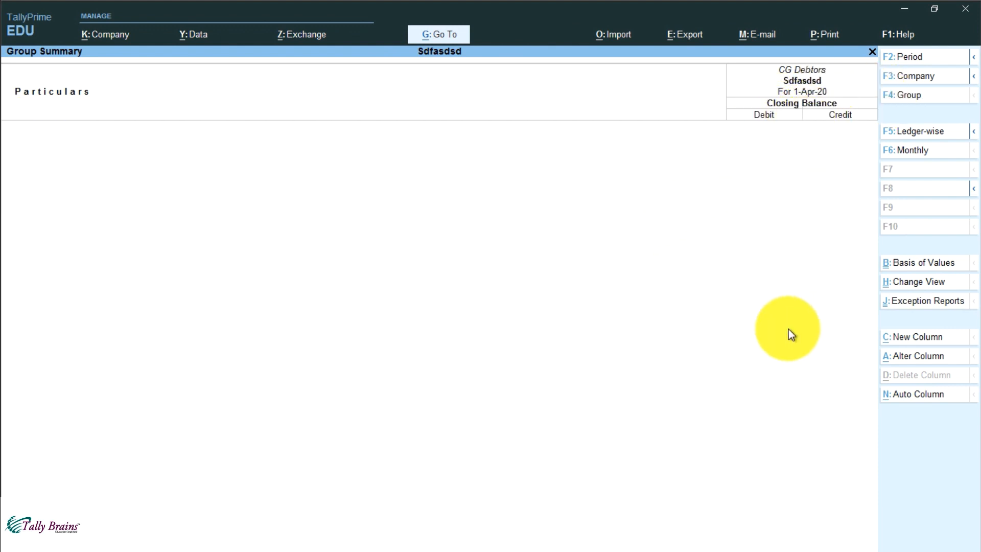
key("Escape")
key("Escape")
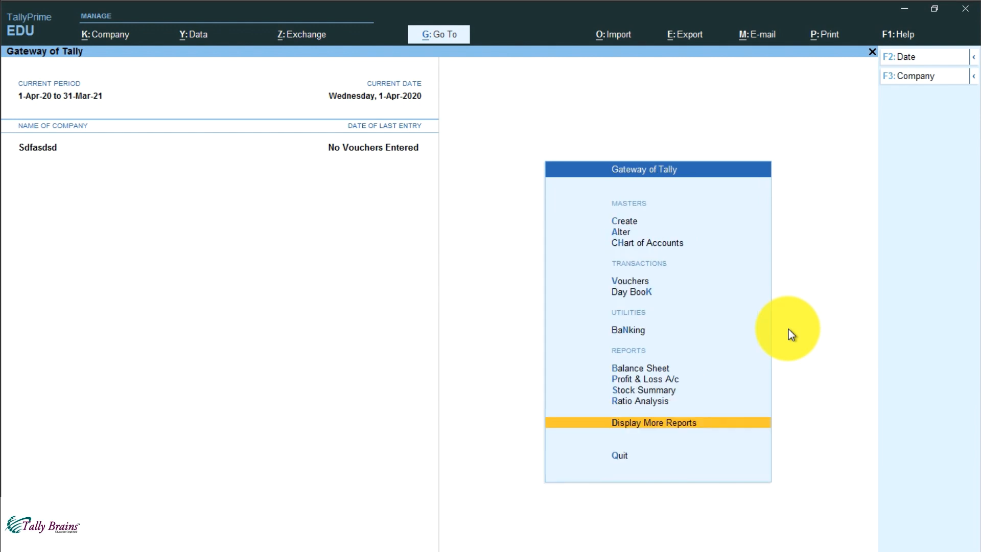
Step: Create an accounting group named Bihar Debtors under Sundry Debtors, save it, and return to the Gateway of Tally
key("alt+Tab")
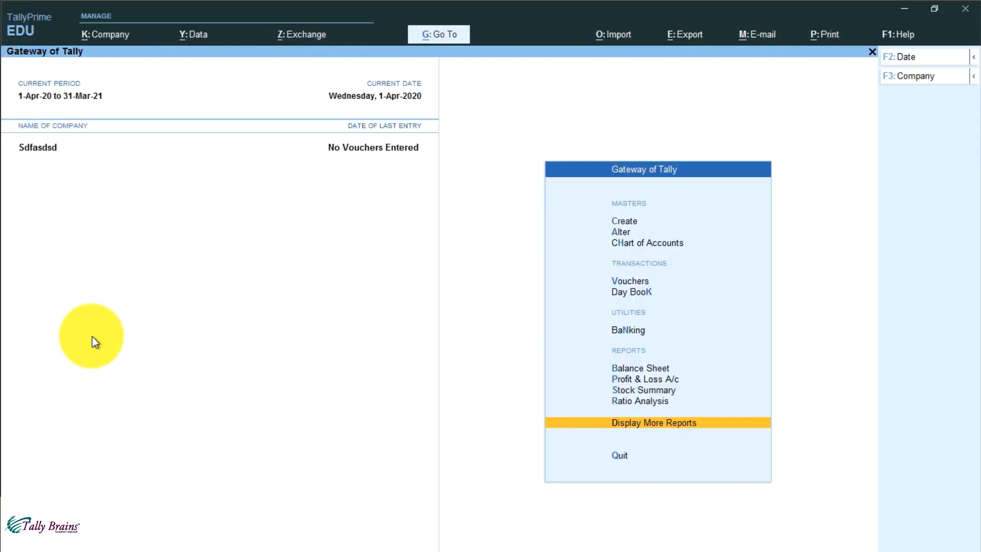
key("c")
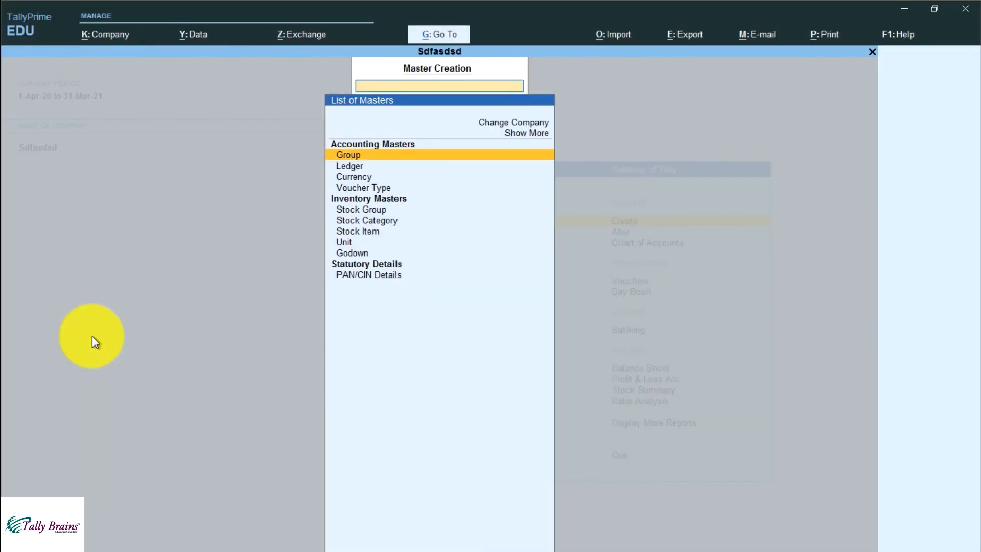
key("Return")
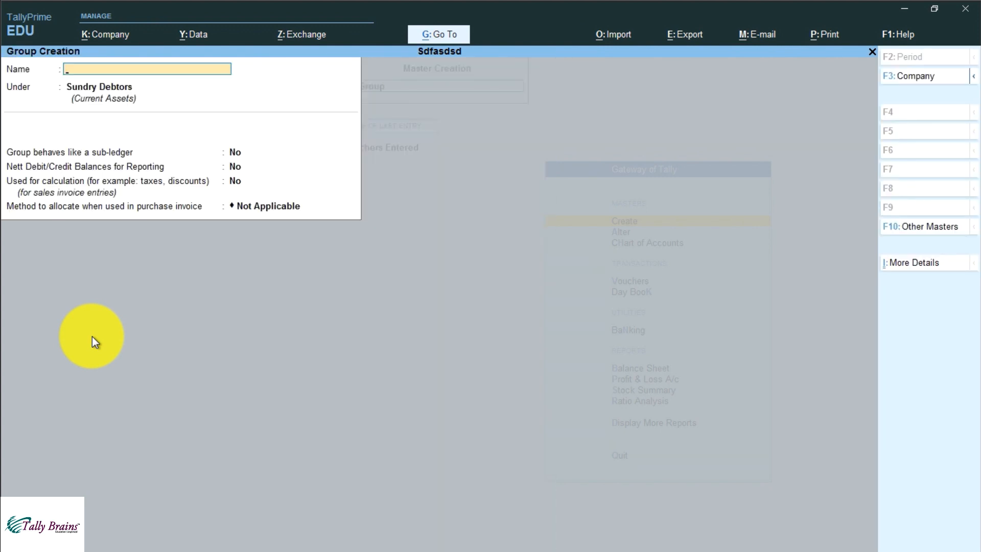
type("Bihar Debtors")
key("Return")
key("ctrl+a")
key("Escape")
key("Return")
key("Escape")
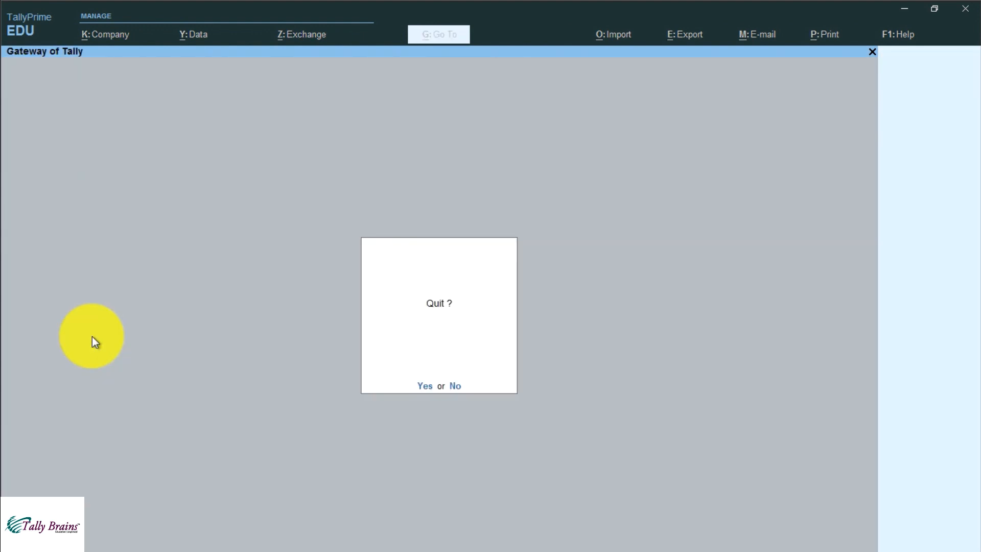
key("Escape")
Step: View the group summary report for Bihar Debtors in the account books, and return to the Gateway of Tally
key("d")
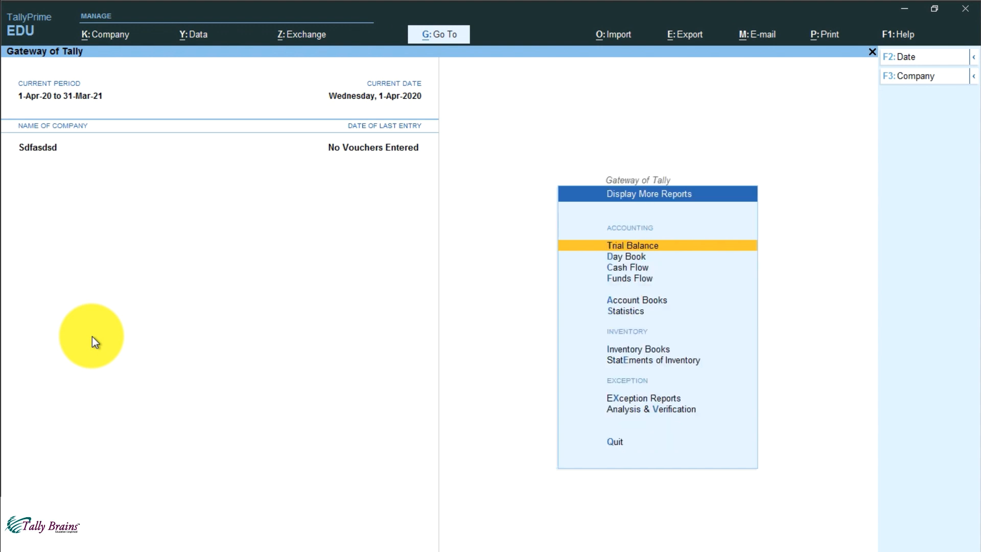
key("Down")
key("Down")
key("Down")
key("Down")
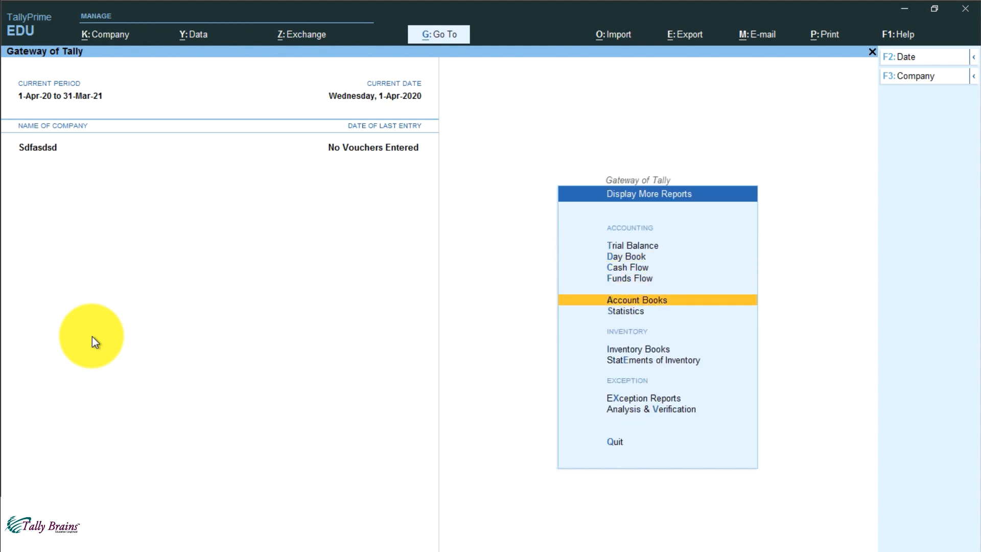
key("Return")
key("Down")
key("Down")
key("Down")
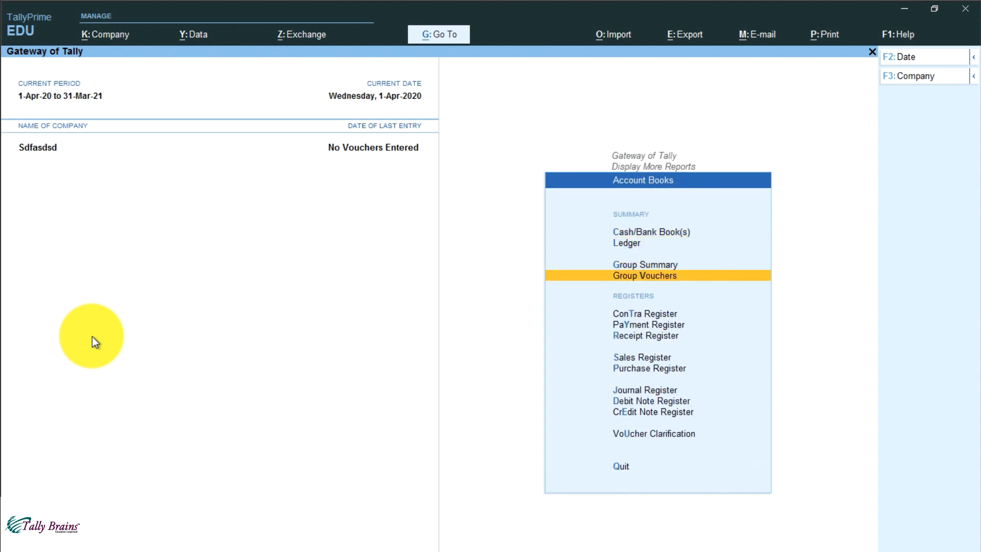
key("Up")
key("Return")
type("biha")
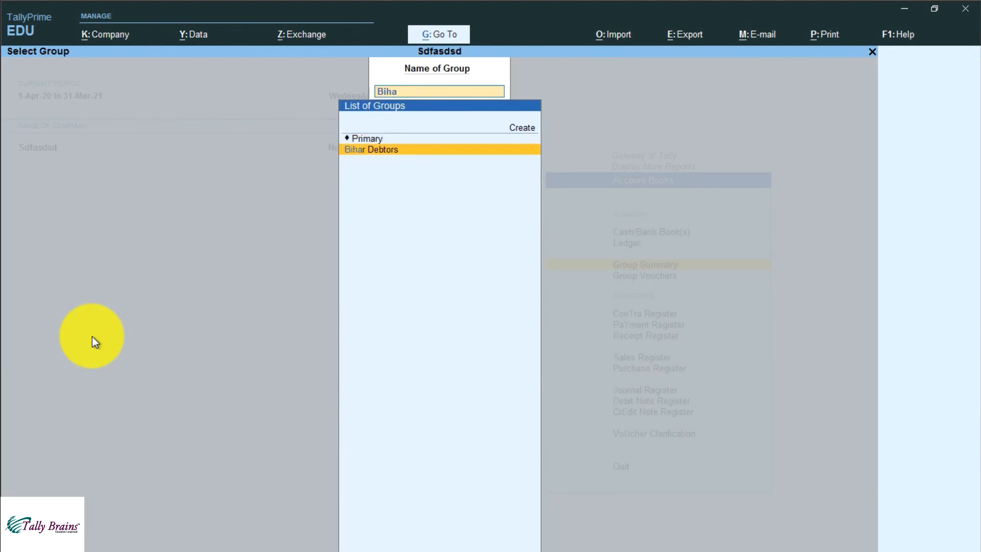
key("Return")
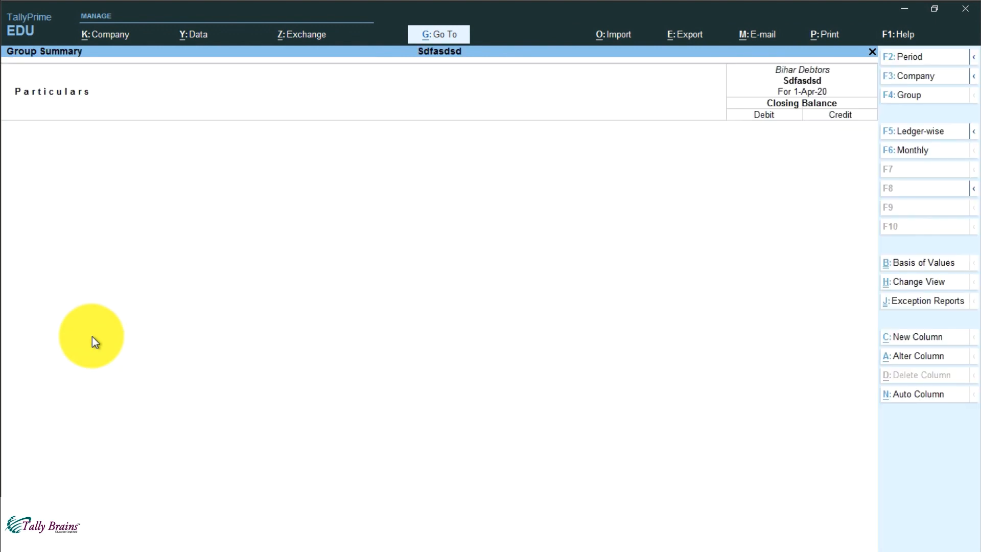
key("Escape")
key("Escape")
key("Escape")
key("Escape")
key("alt+Tab")
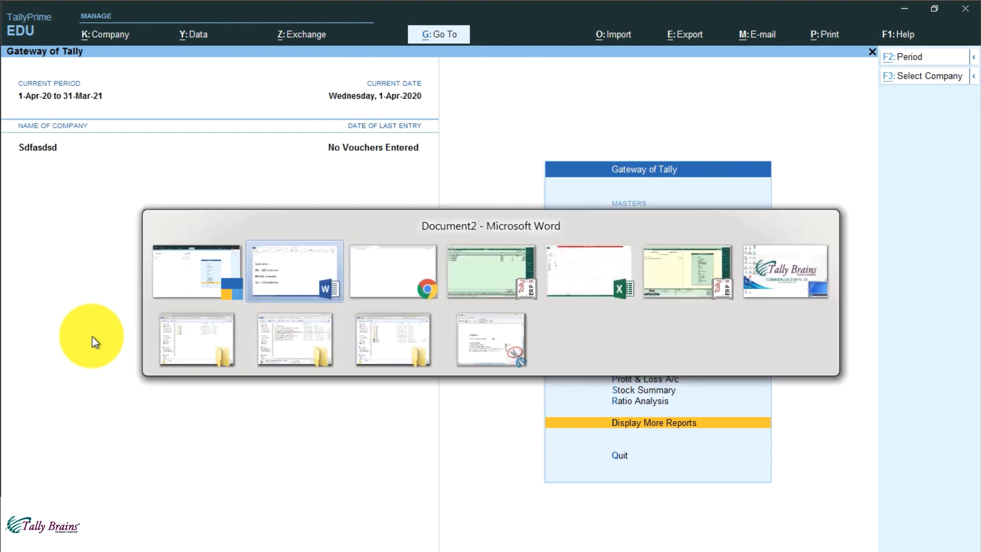
key("alt+Tab")
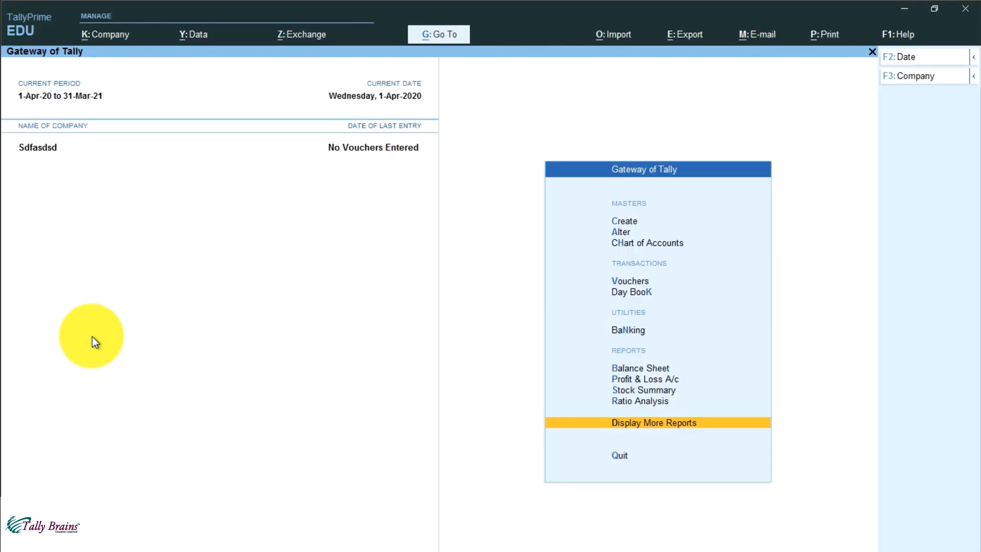
key("Return")
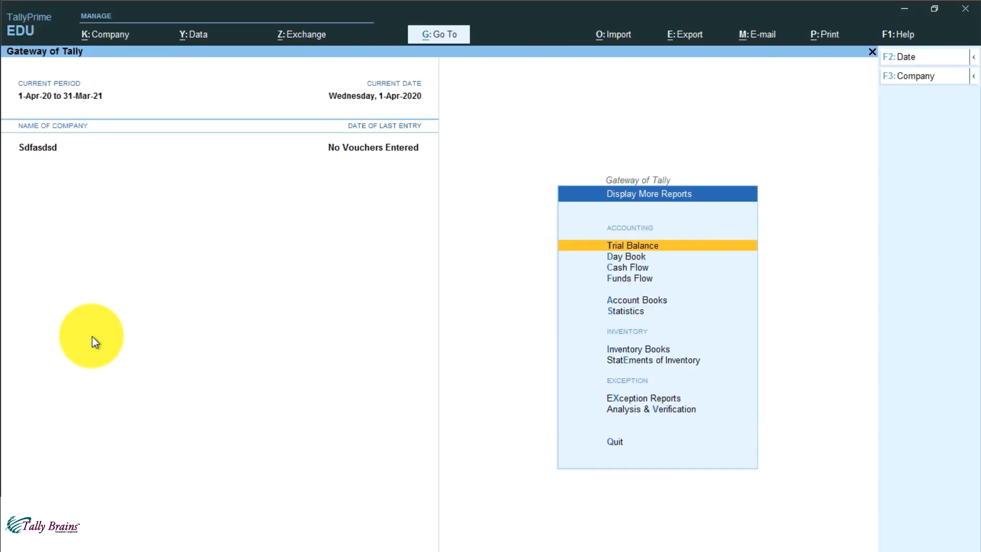
key("c")
key("Escape")
key("a")
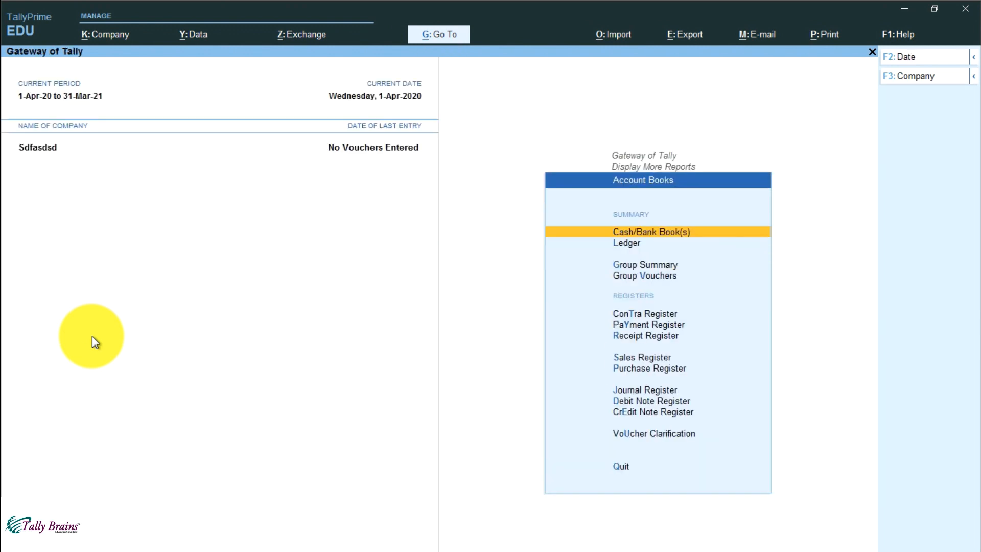
key("Return")
key("Escape")
key("Escape")
key("Escape")
key("Escape")
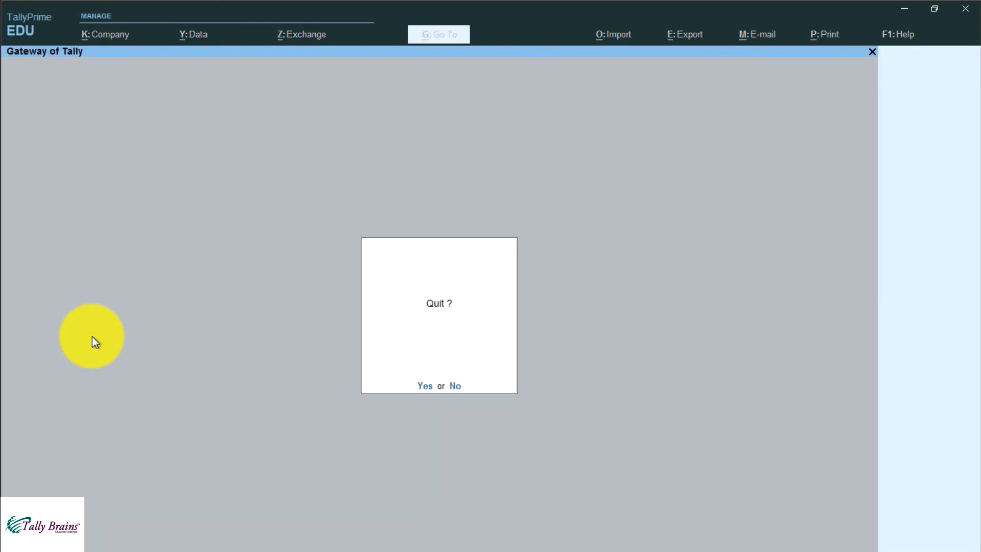
key("Escape")
Step: View the group summary report for the parent group Sundry Debtors in the account books
key("d")
key("Down")
key("Down")
key("Down")
key("Down")
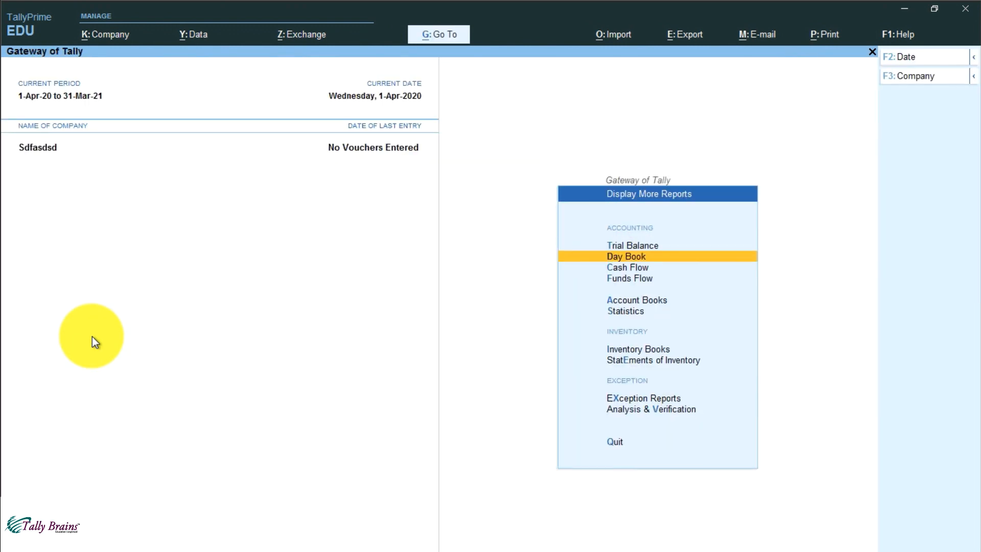
key("Return")
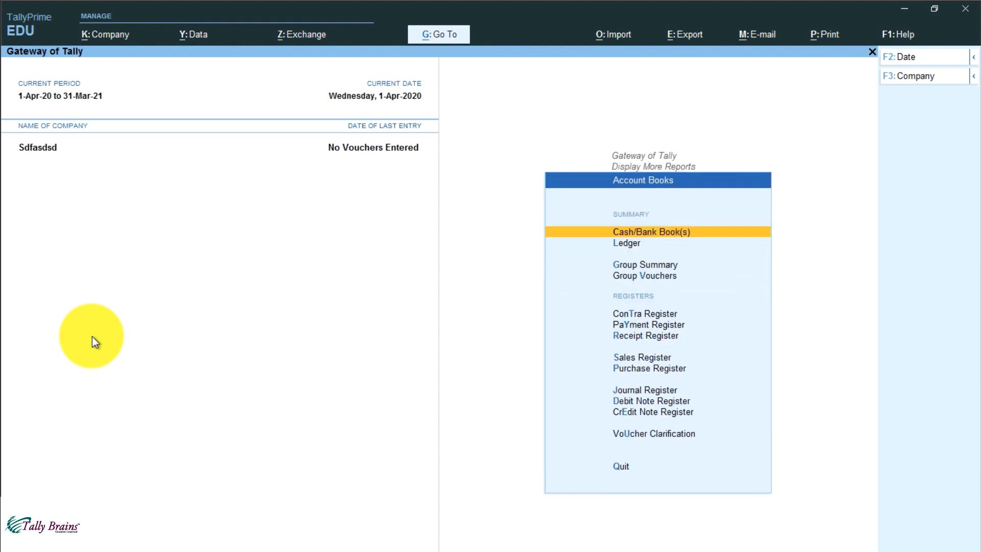
key("Down")
key("Down")
key("Return")
type("Debt")
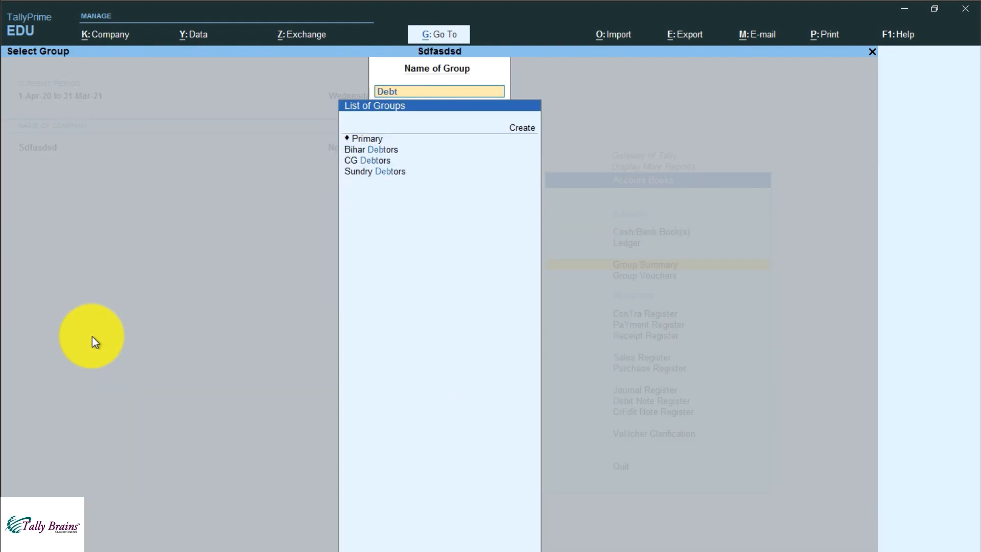
key("Down")
key("Down")
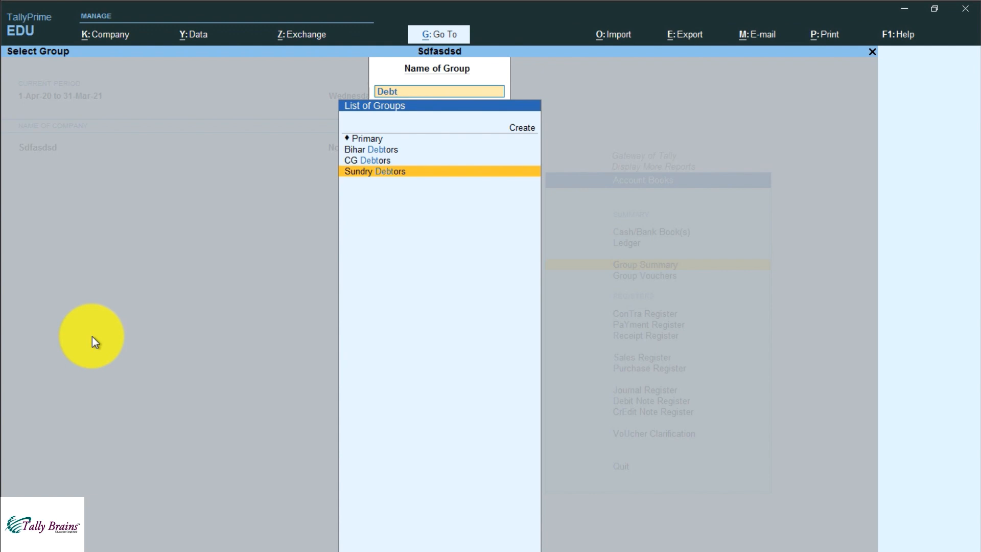
key("Return")
key("Escape")
Step: Switch to Word to check the state-wise customer list, and switch back to TallyPrime and return to the Gateway of Tally
key("alt+Tab")
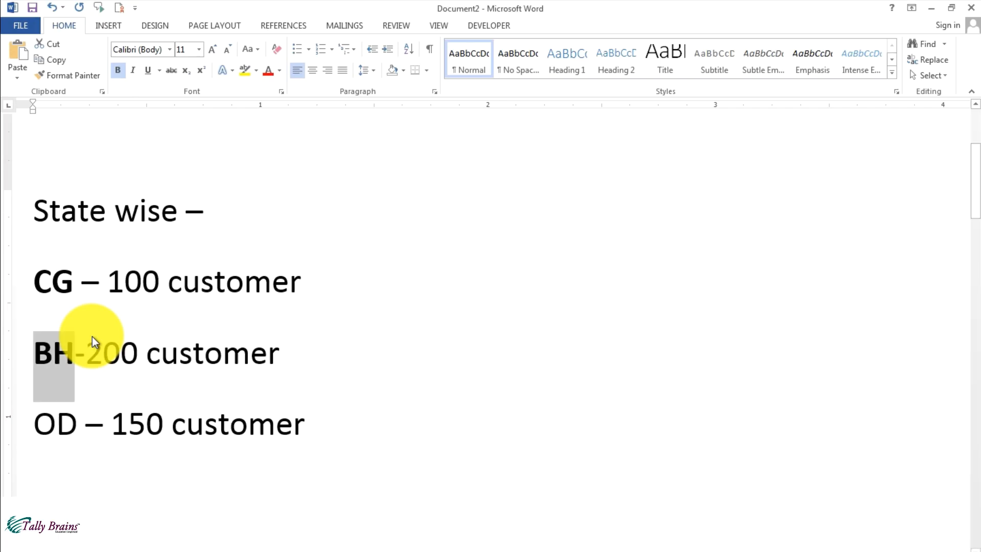
key("alt+Tab")
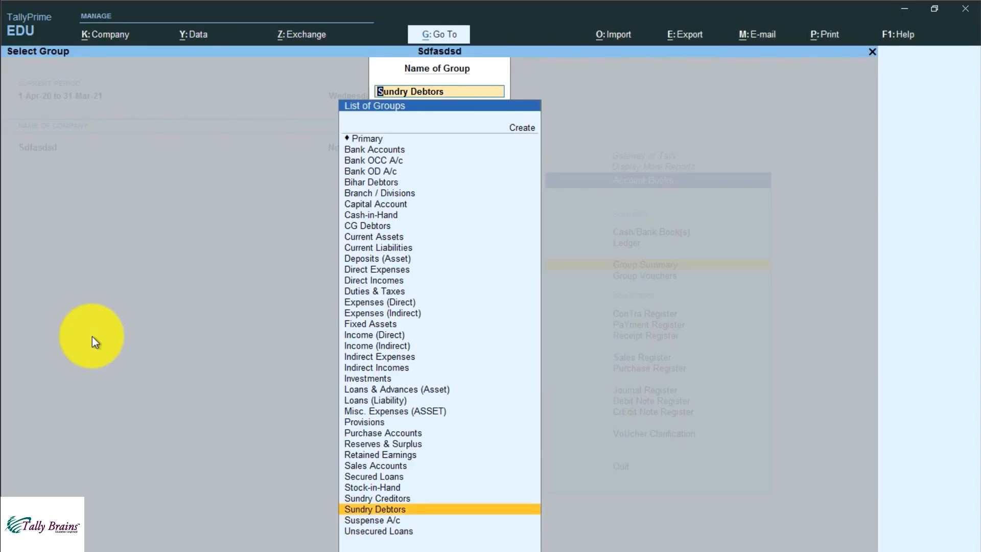
key("Escape")
key("Escape")
key("Escape")
key("Escape")
key("Escape")
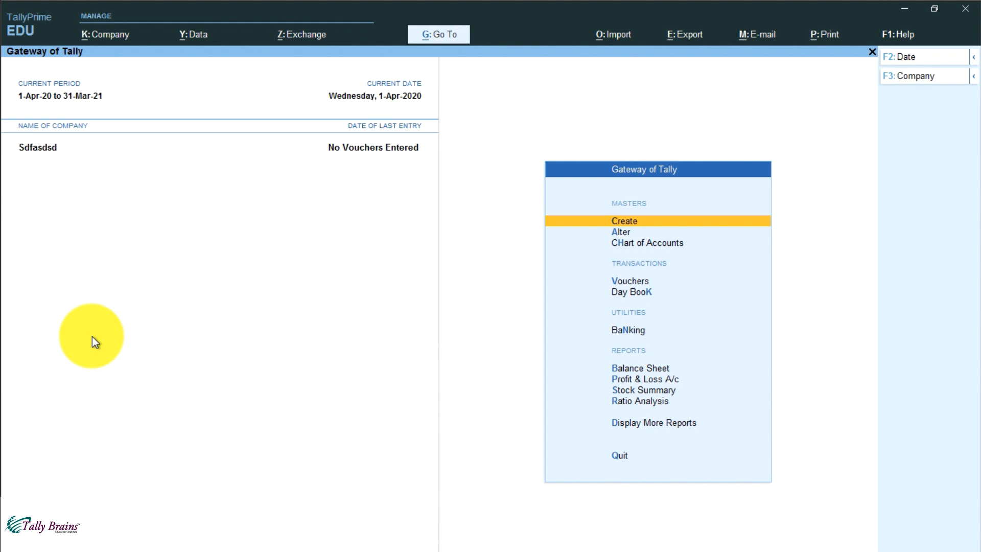
Step: Open a new accounting group form and examine its company change options and the list of other masters
key("Return")
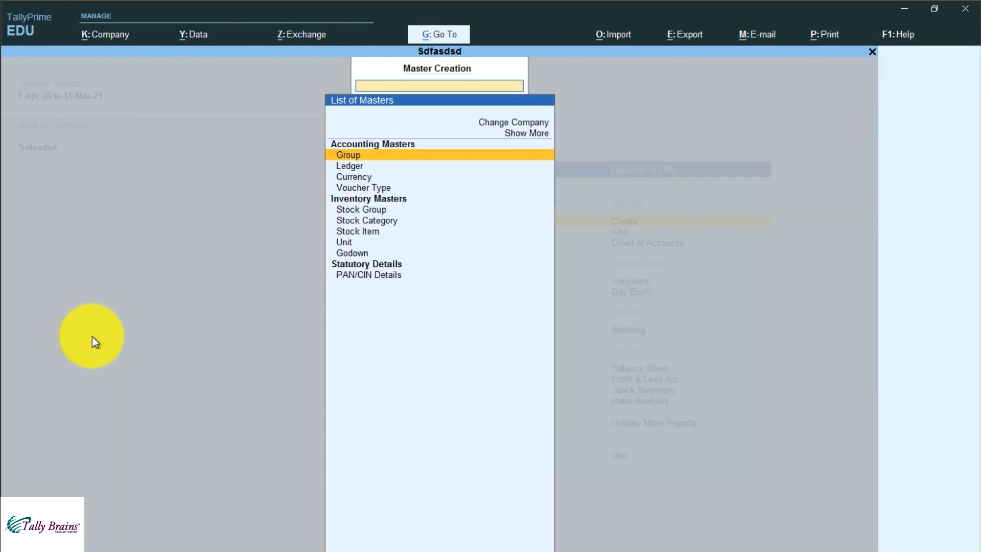
key("Return")
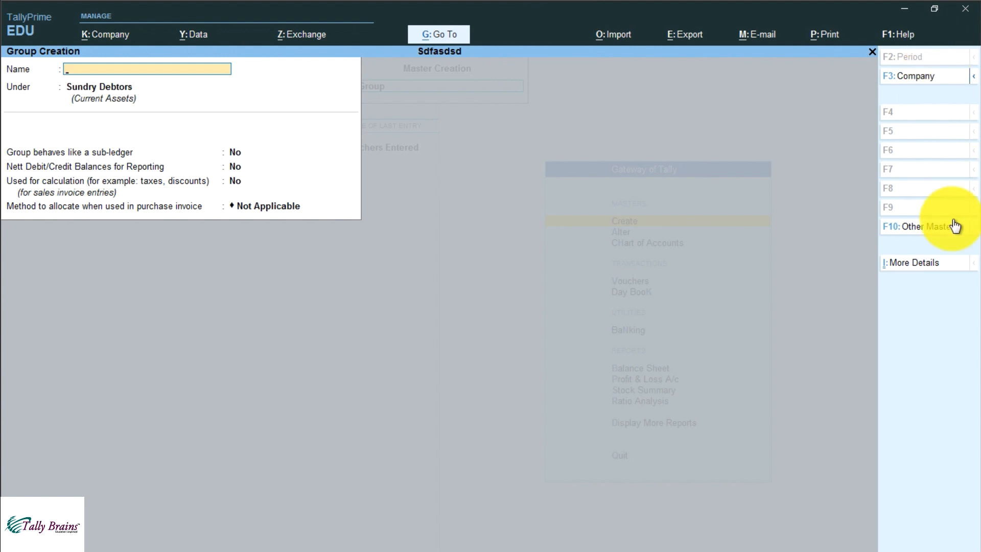
left_click(908, 80)
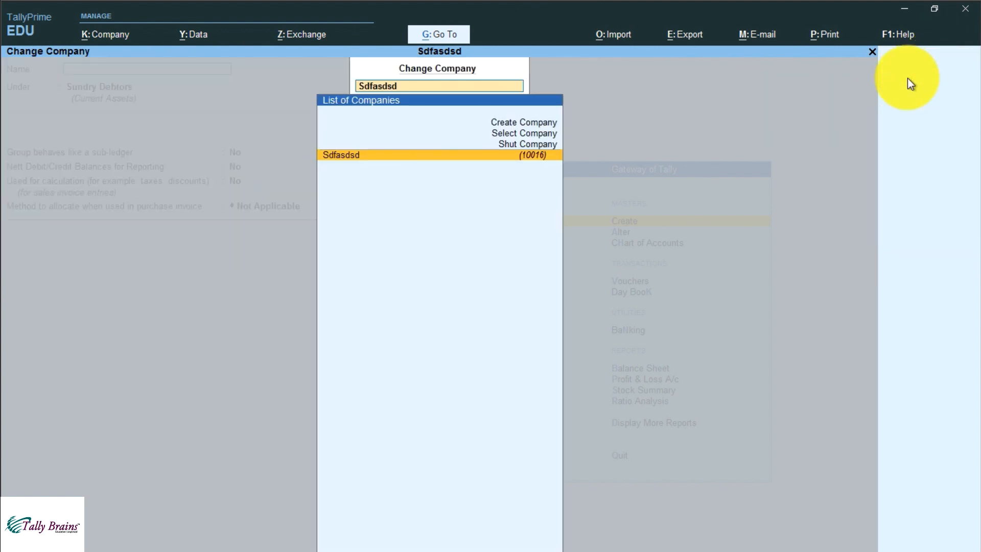
key("Up")
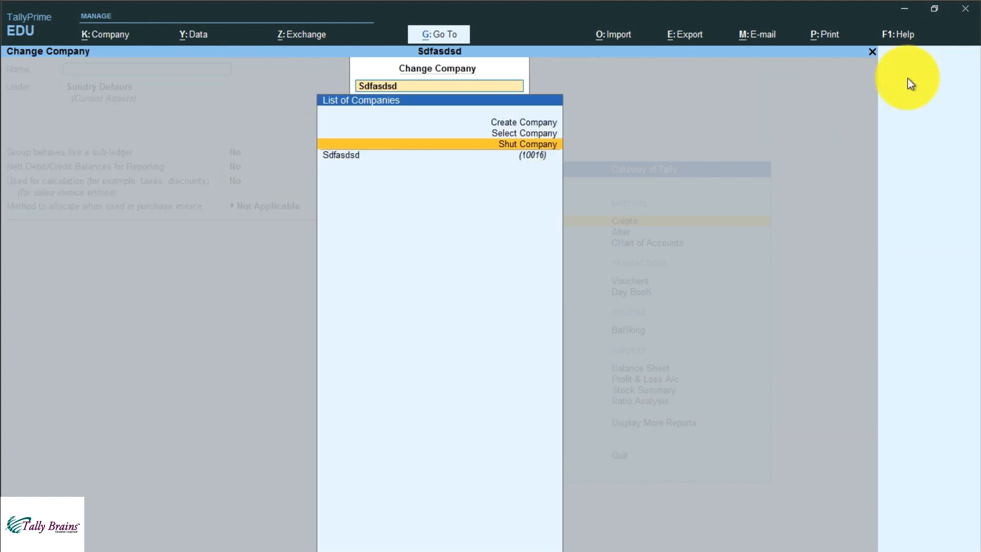
key("Up")
key("Return")
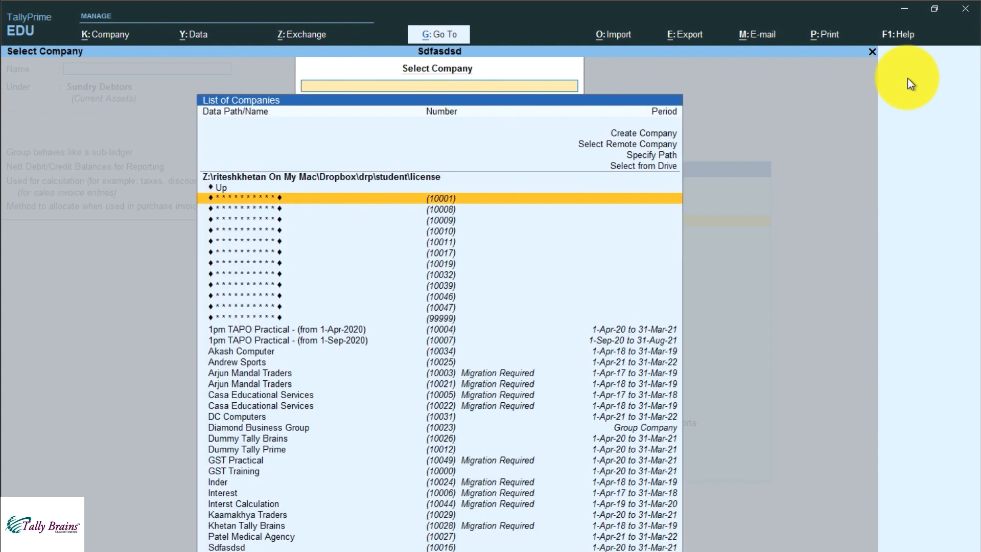
key("Escape")
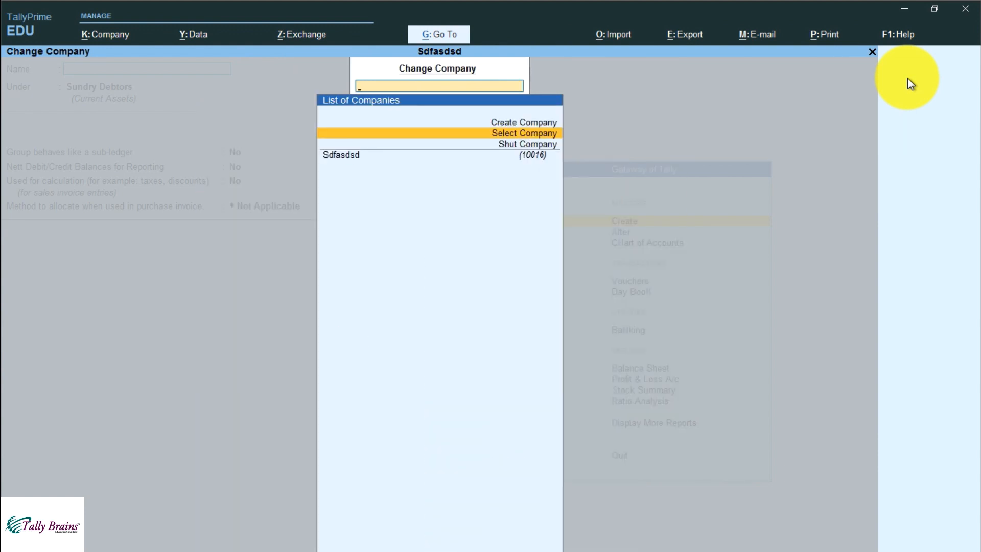
key("Up")
key("Escape")
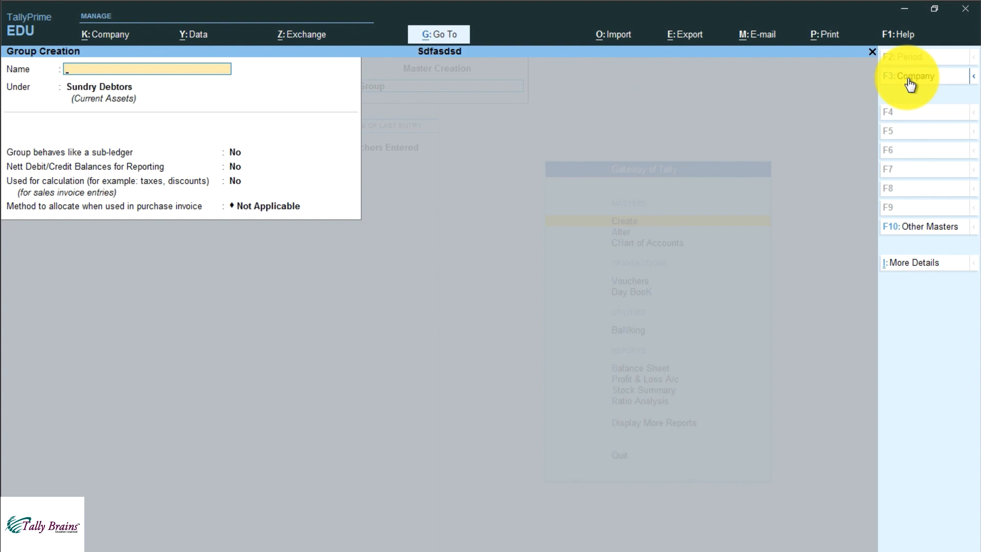
left_click(907, 78)
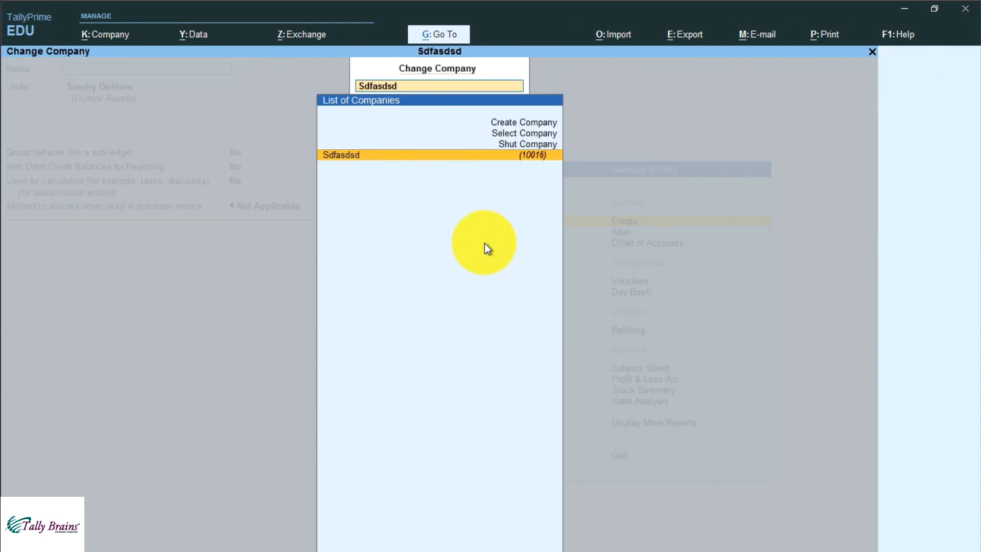
key("Escape")
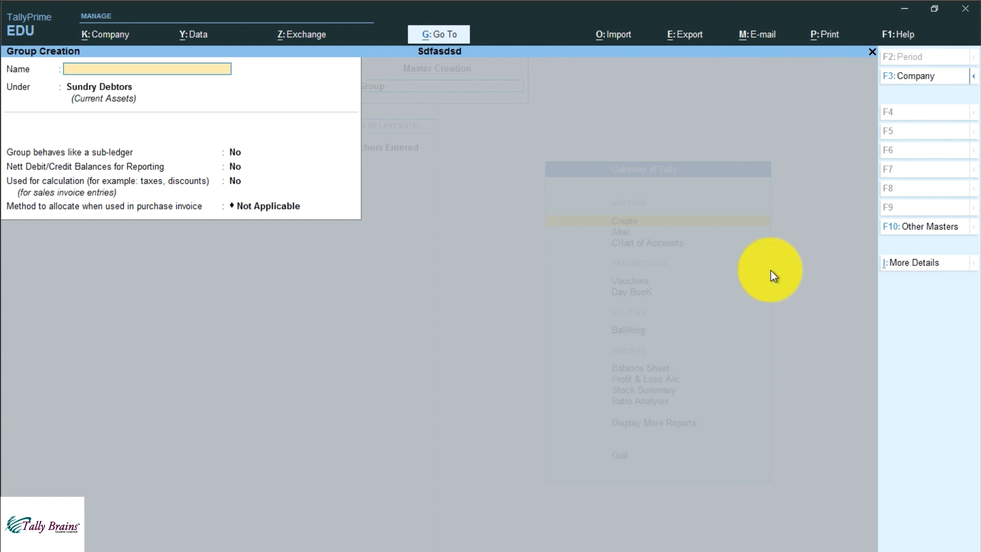
left_click(925, 228)
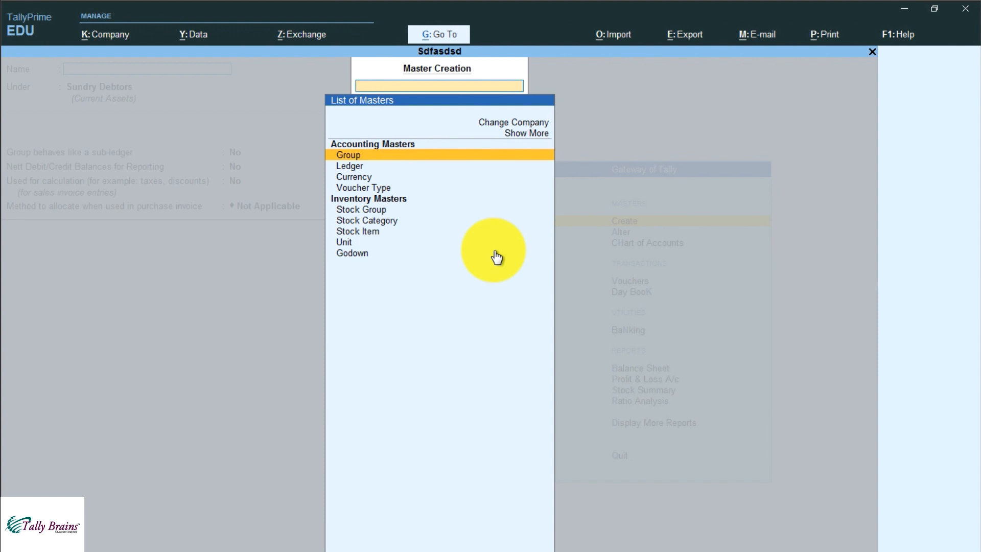
key("Escape")
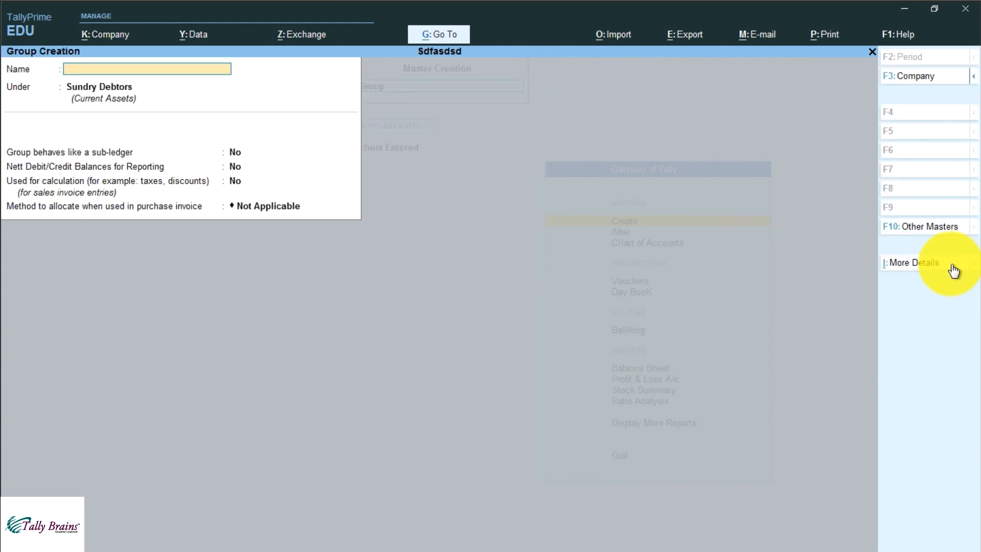
Step: Expand the additional group details to the full list and review the options through Method of allocation in Purchase Invoice
left_click(922, 263)
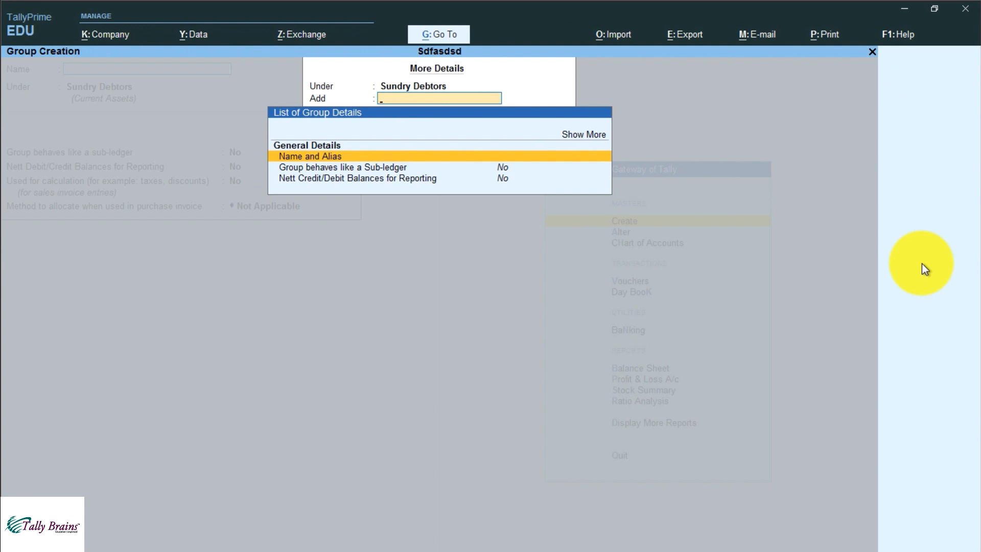
key("Down")
key("Down")
key("Up")
key("Up")
key("Up")
key("Up")
key("Return")
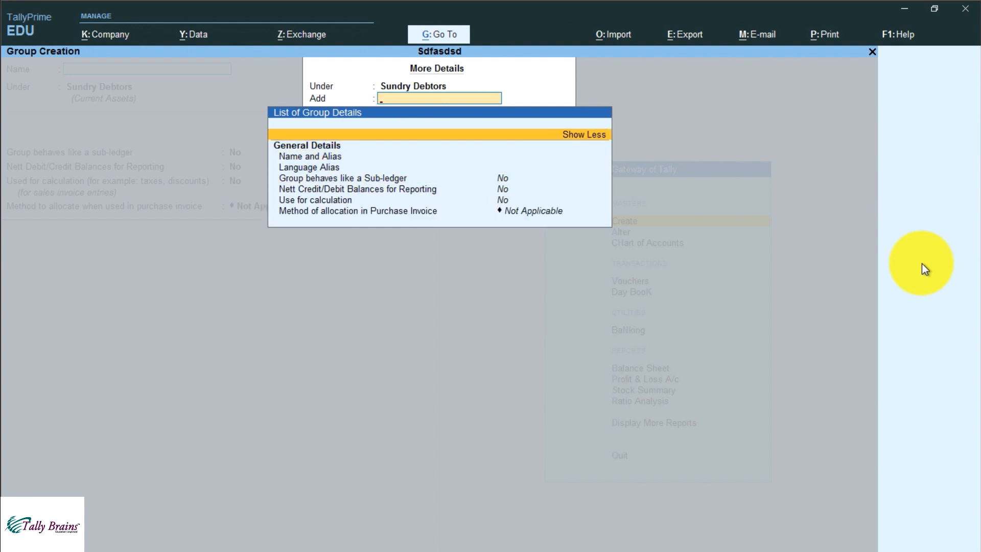
key("Down")
key("Down")
key("Down")
key("Down")
key("Down")
key("Down")
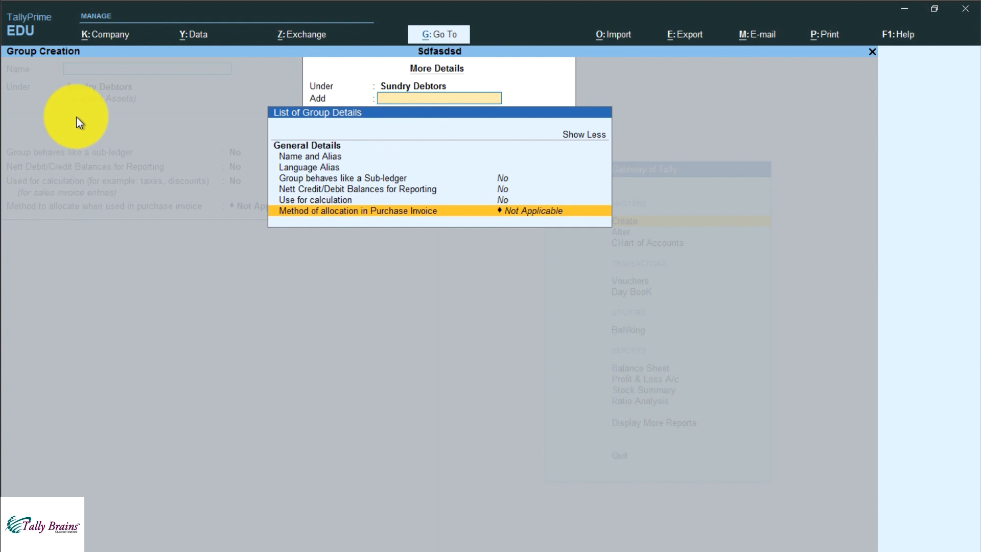
Step: Set Show more configurations to No in the group creation configuration and accept it
key("Escape")
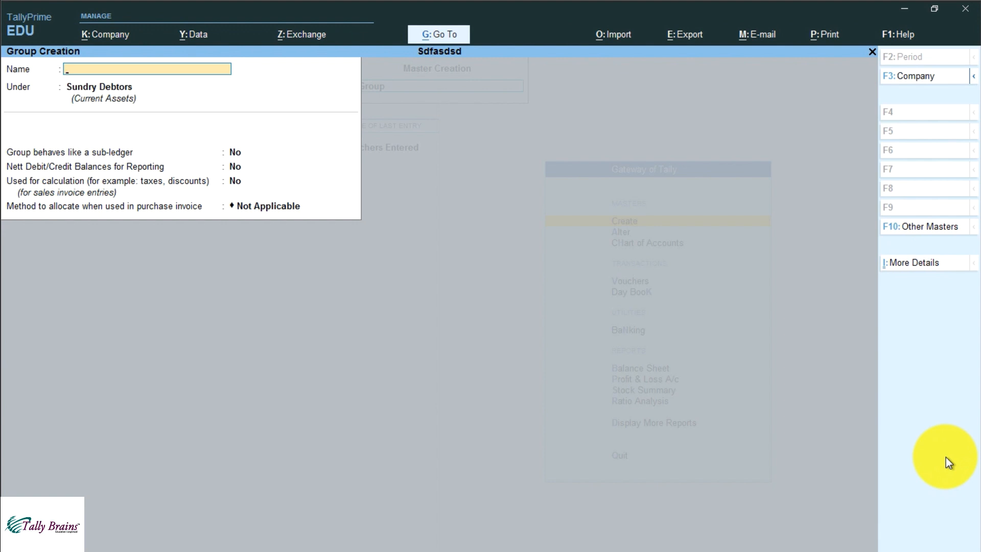
key("F12")
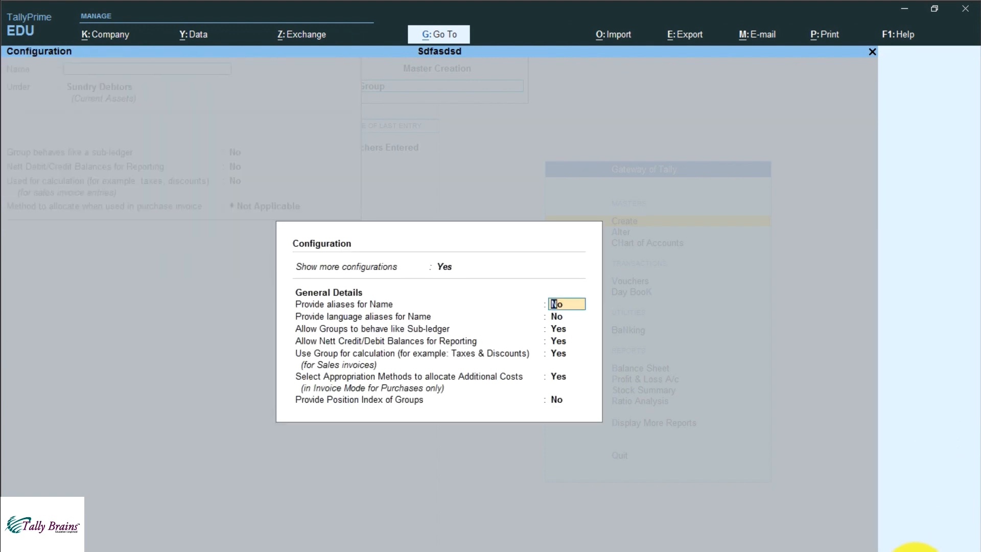
key("Up")
type("n")
key("Return")
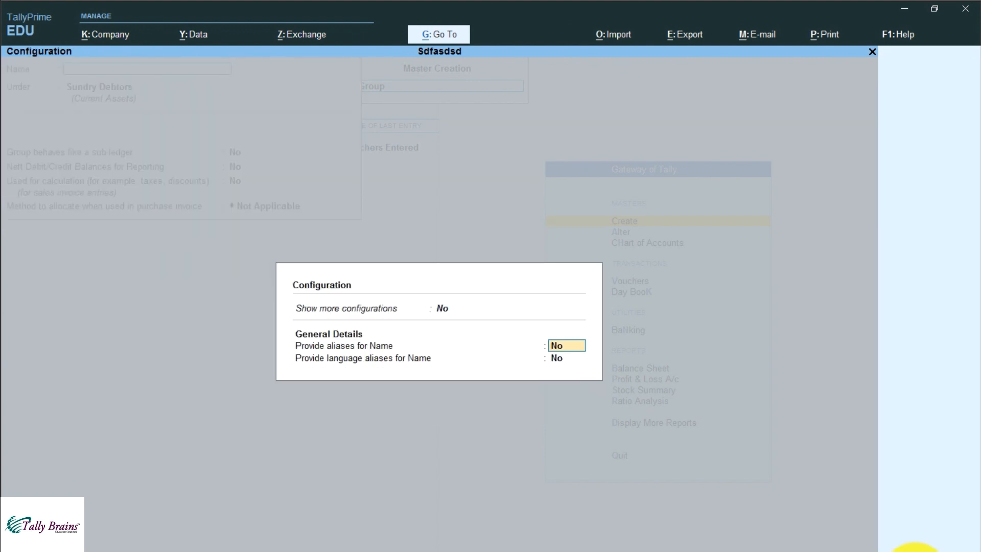
type("n")
key("Return")
key("Return")
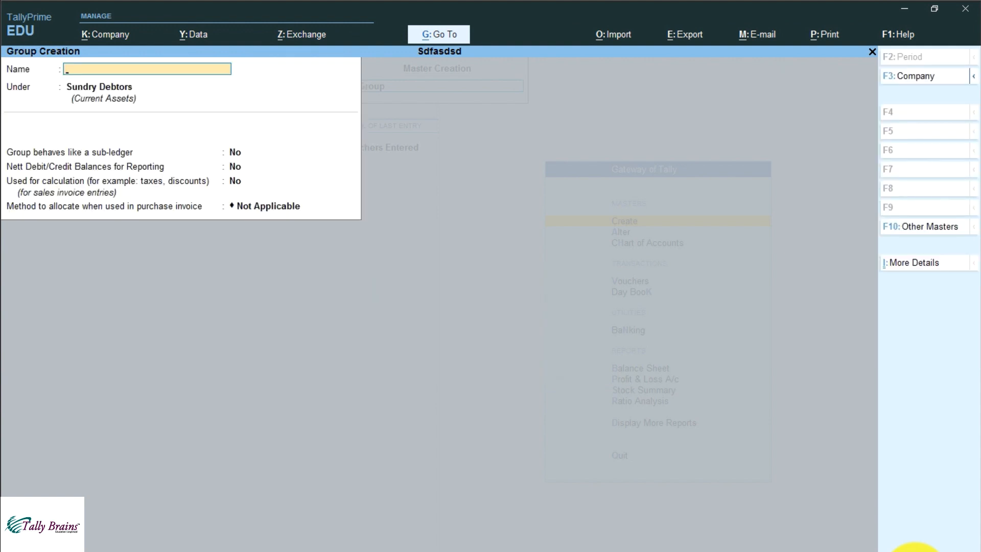
Step: Reopen the group creation configuration and set Show more configurations to Yes, leaving both name alias options unchanged
key("F12")
key("Up")
type("y")
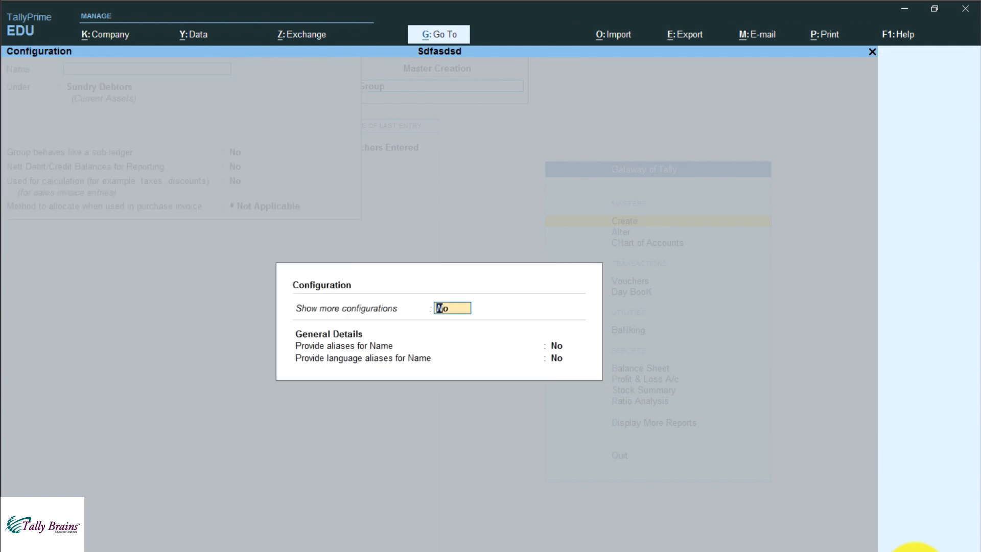
key("Return")
key("Return")
key("Return")
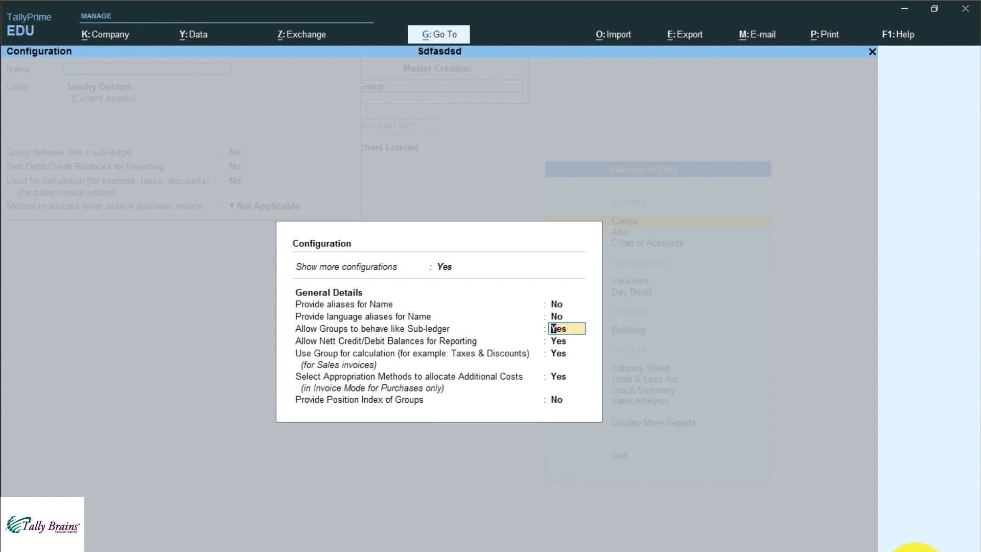
Step: Set the sub-ledger, nett balances, group calculation and appropriation method options to No and accept the configuration
type("n")
key("Return")
type("n")
key("Return")
type("n")
key("Return")
key("Return")
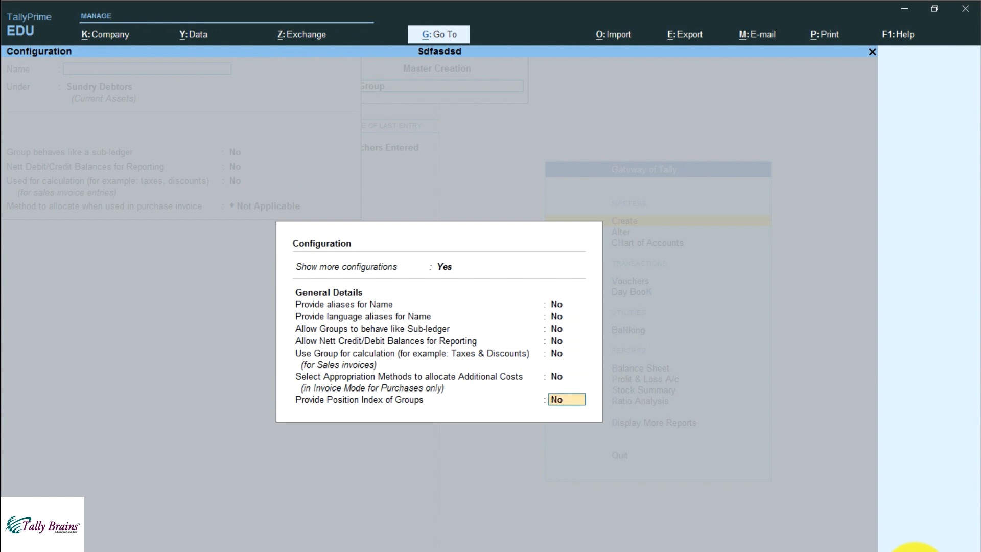
key("Return")
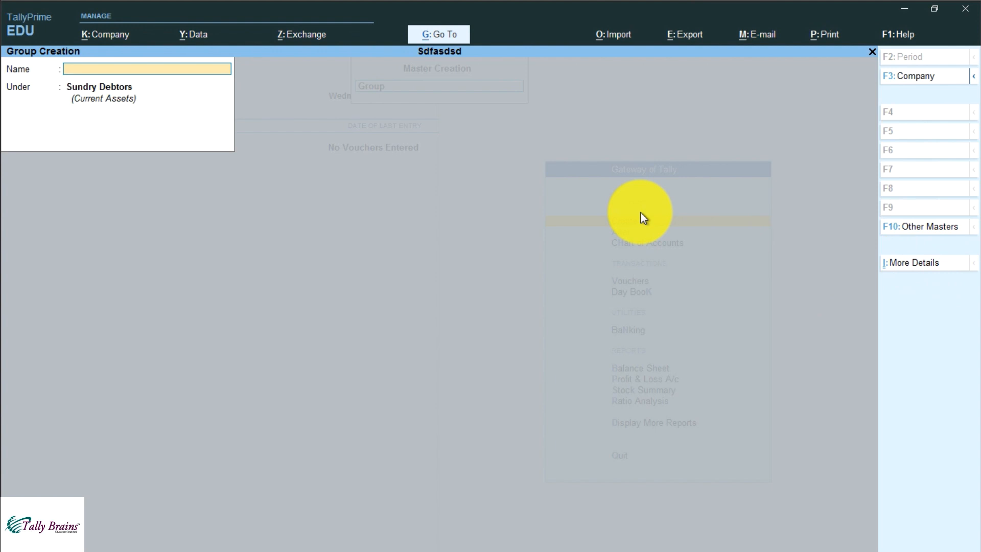
Step: Name the new group Karnataka Debtors and keep it under Sundry Debtors
type("Karnataka Debtors")
key("Return")
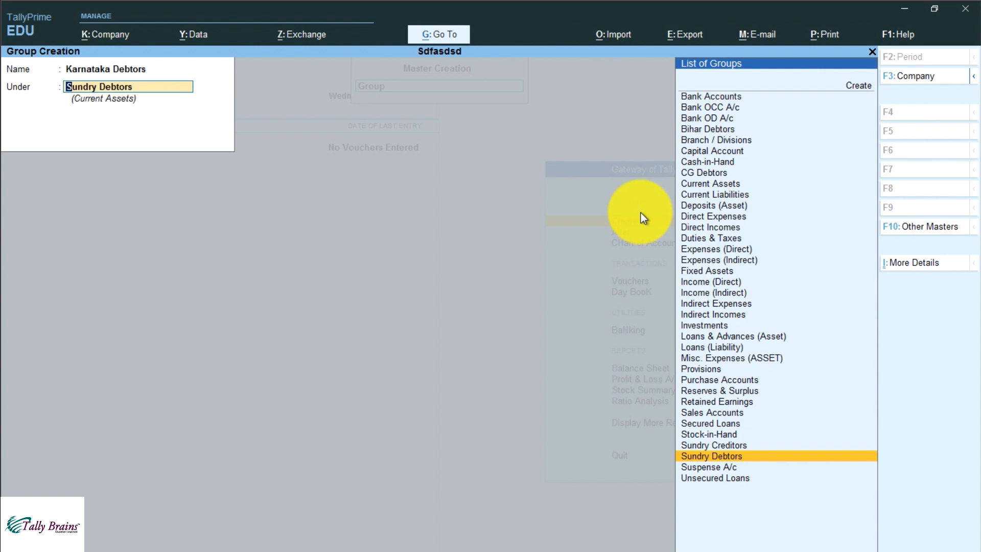
key("Return")
key("Escape")
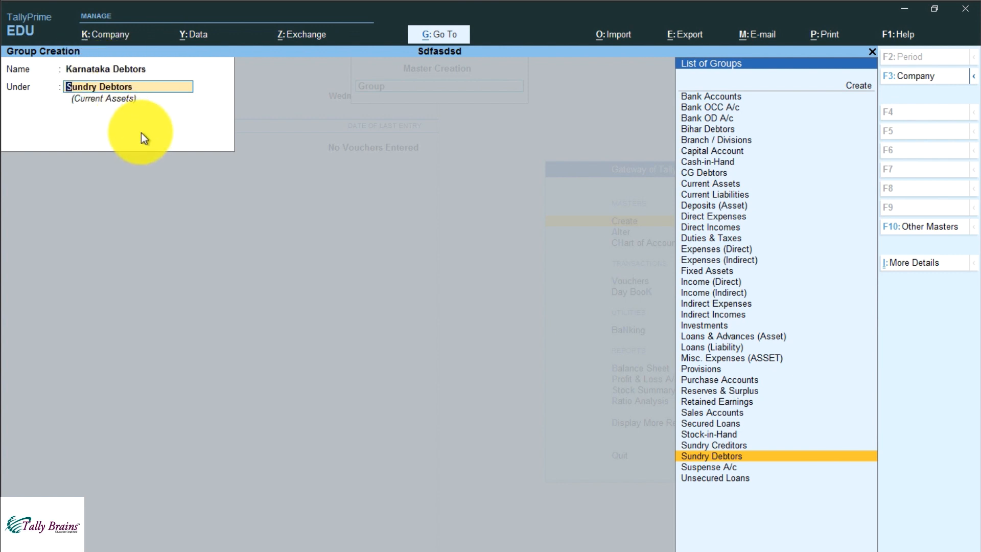
Step: Set Group behaves like a sub-ledger to Yes for Karnataka Debtors through the additional group details
left_click(914, 263)
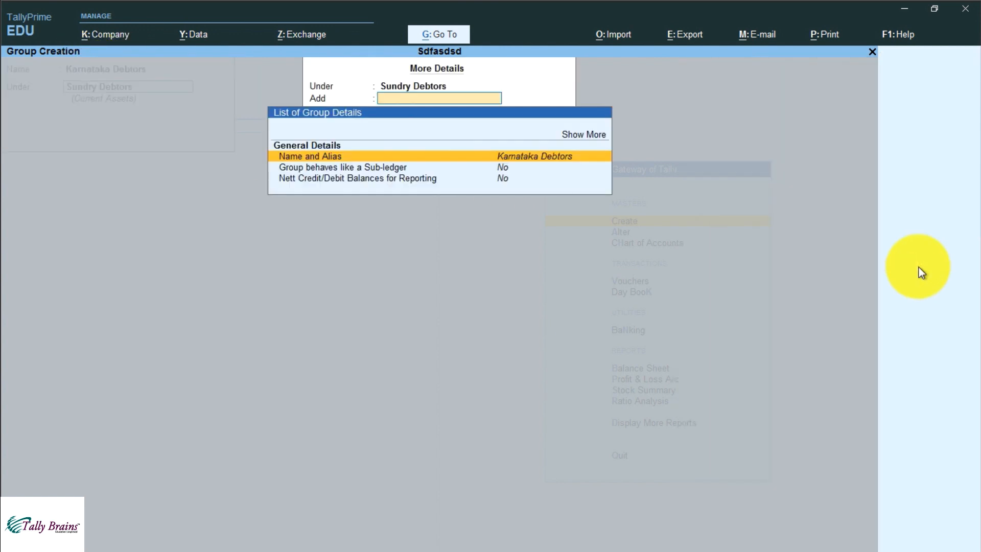
key("Up")
key("Up")
key("Return")
key("Down")
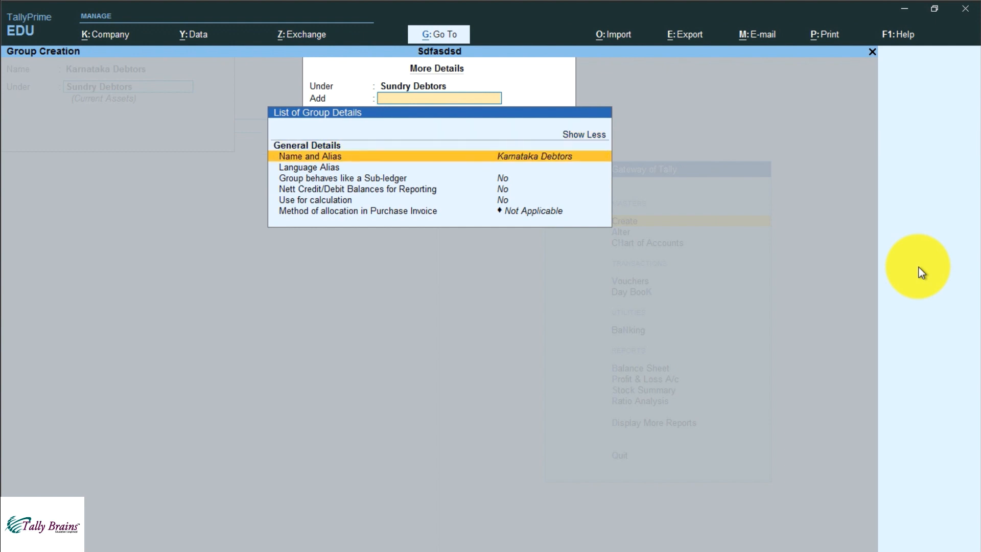
key("Down")
key("Down")
key("Return")
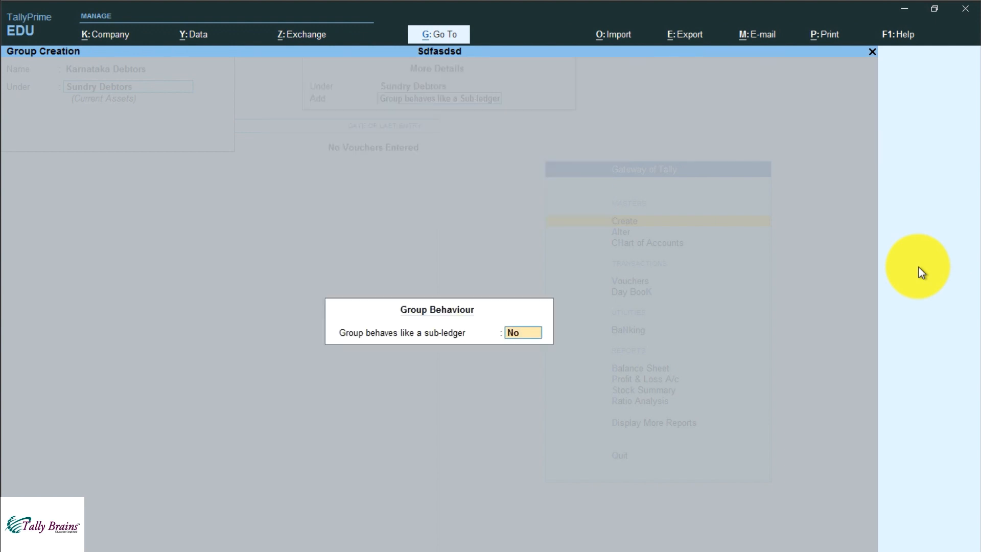
type("y")
key("Return")
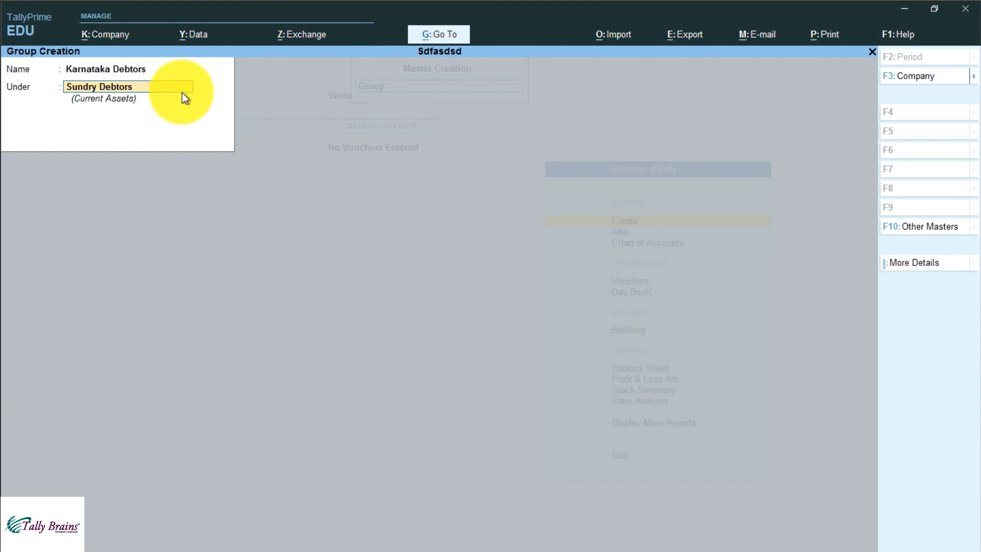
Step: Add a Hindi name as language alias for Karnataka Debtors through the additional group details, and save the group
left_click(927, 266)
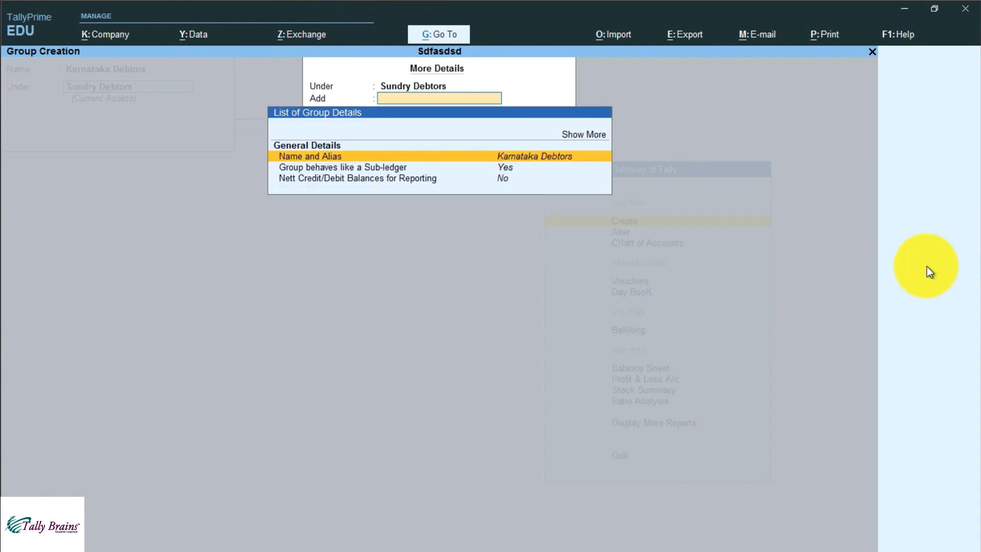
key("Up")
key("Up")
key("Return")
key("Down")
key("Down")
key("Down")
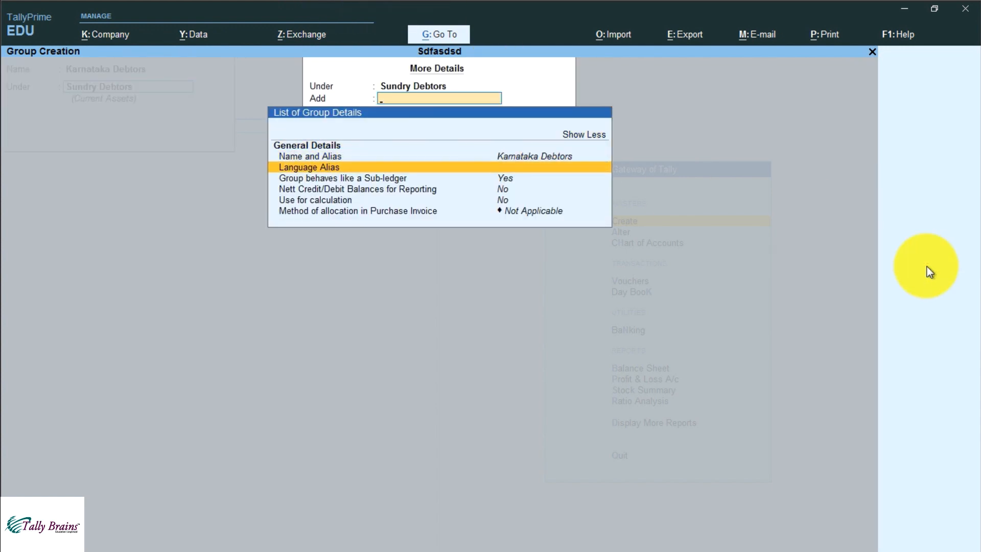
key("Return")
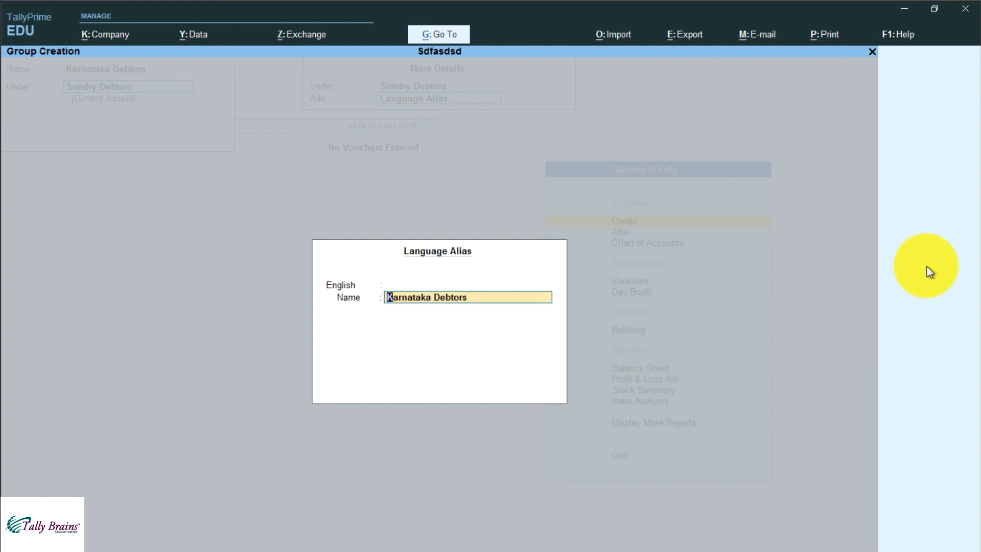
key("Return")
key("Return")
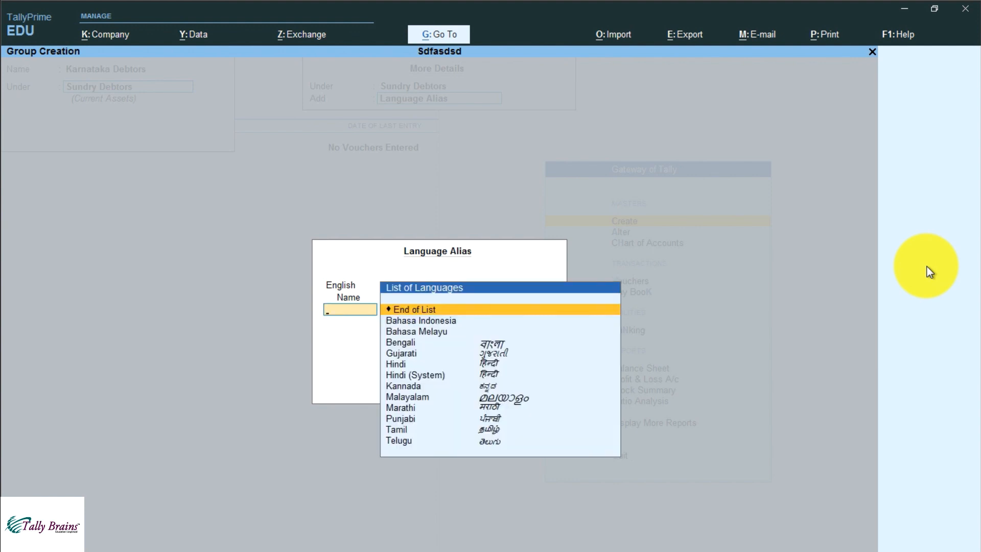
type("Hindi")
key("Return")
key("Return")
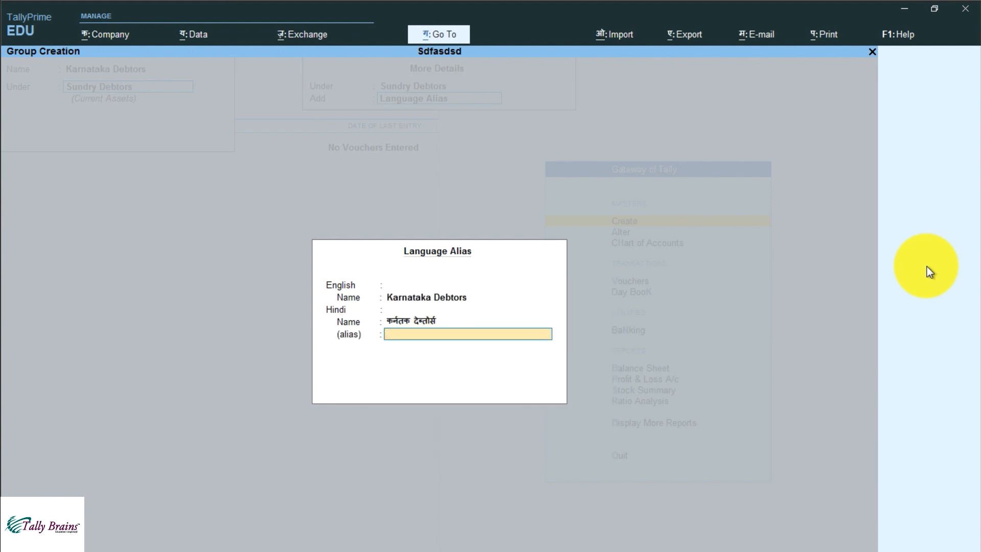
key("Return")
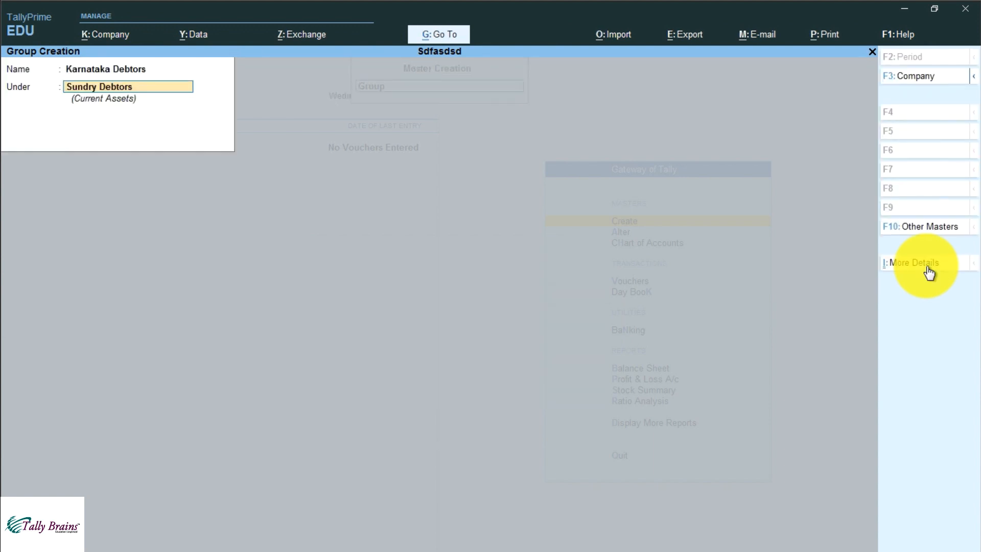
key("ctrl+a")
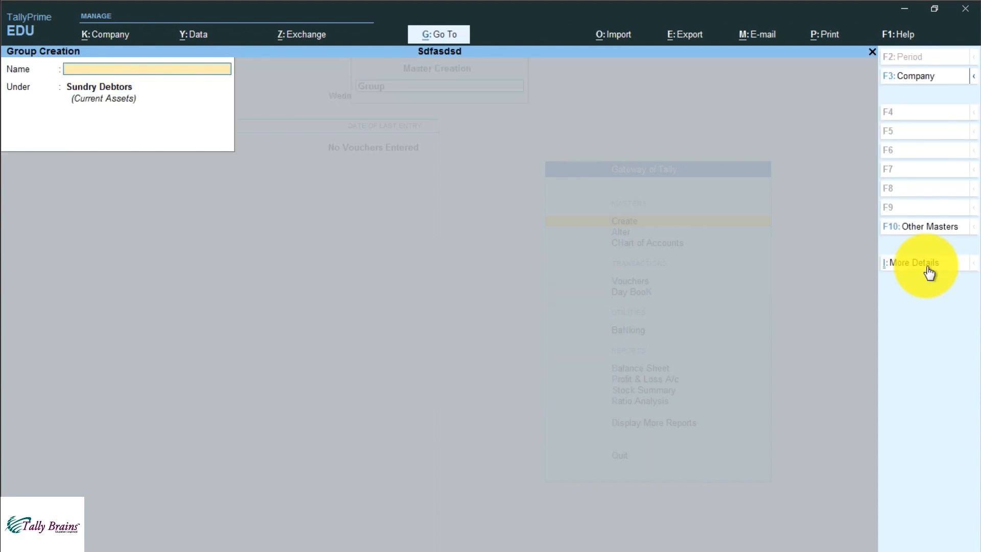
Step: Open the list of groups for alteration and look through it down to the Hindi alias of Karnataka Debtors
key("Escape")
key("Return")
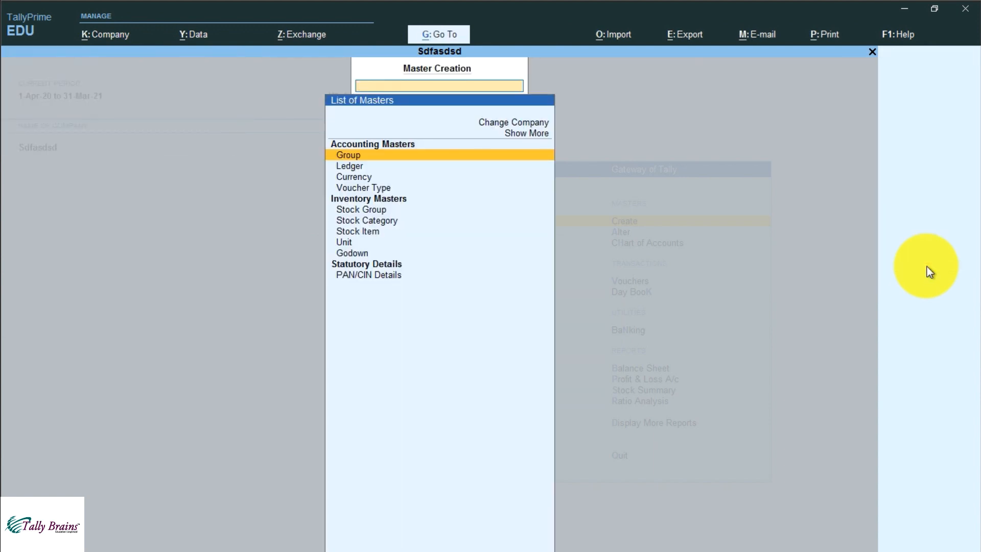
key("Escape")
key("Down")
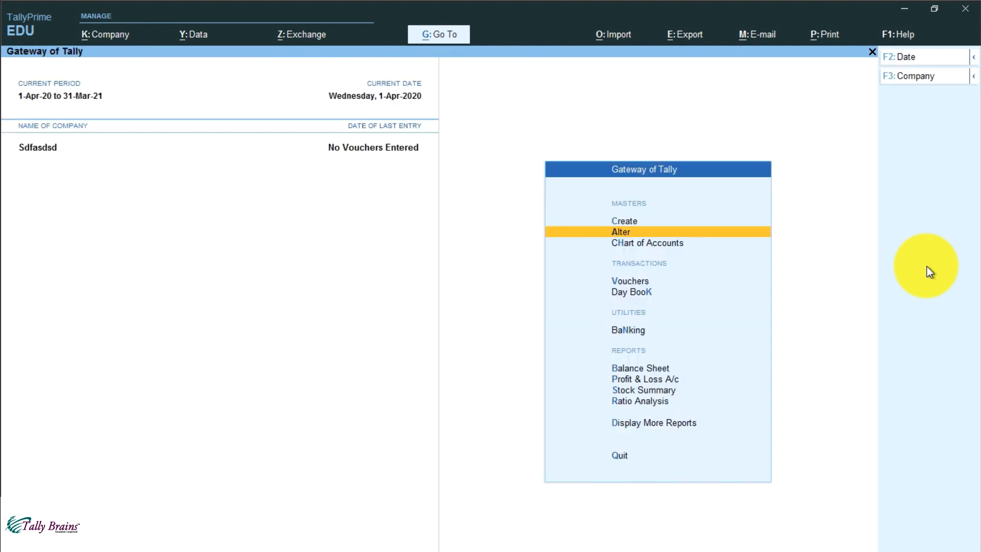
key("Return")
key("Return")
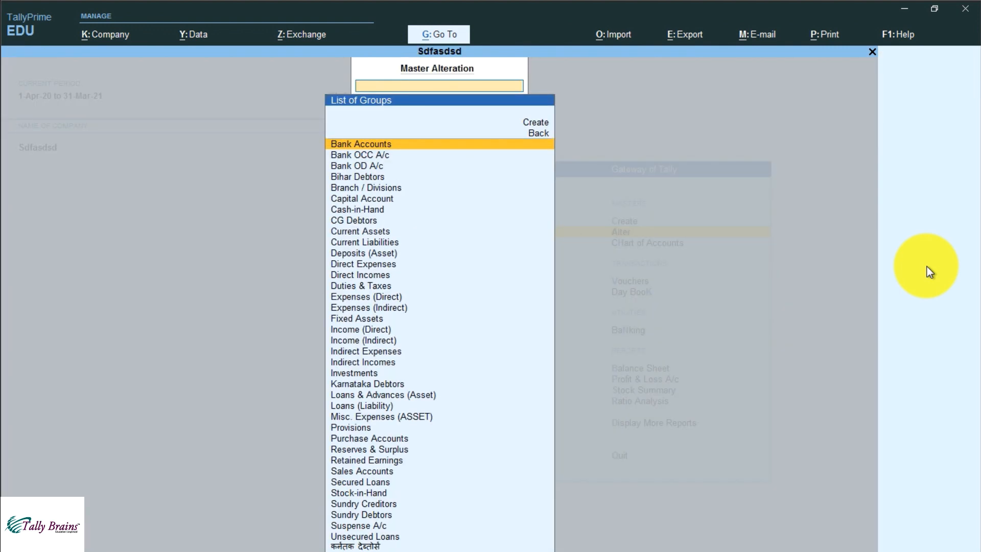
key("Down")
key("Down")
key("Down")
key("Down")
key("Down")
key("Down")
key("Down")
key("Down")
key("Down")
key("Down")
key("Down")
key("Down")
key("Down")
key("Down")
key("Down")
key("Down")
key("Down")
key("Down")
key("Down")
key("Down")
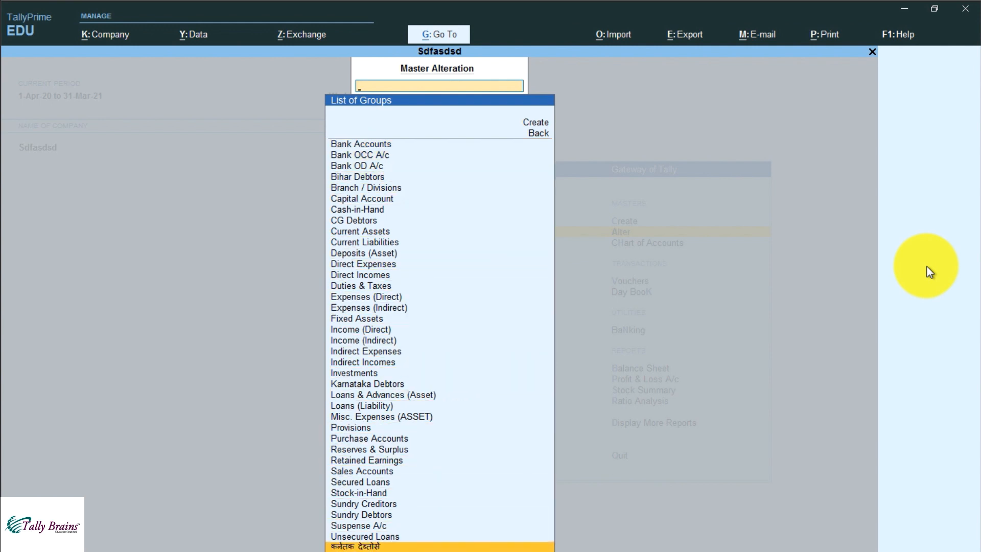
key("Escape")
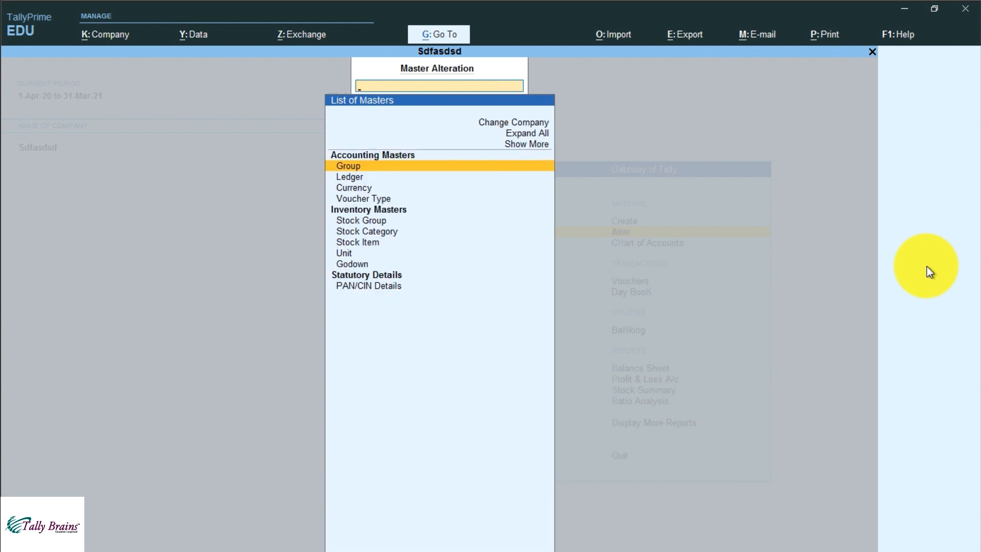
key("Escape")
Step: Open a new group creation form and review its additional group details and configuration options
key("Up")
key("Return")
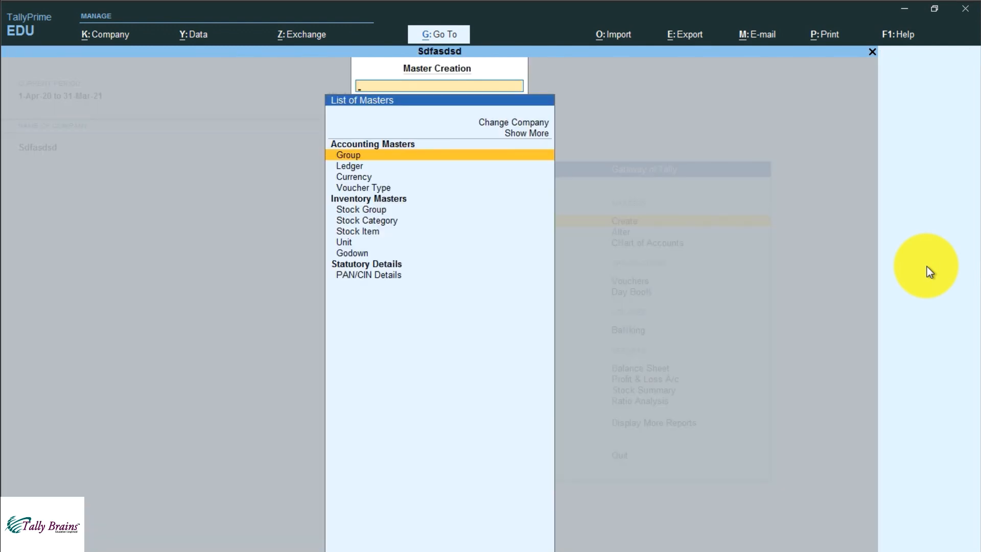
key("Return")
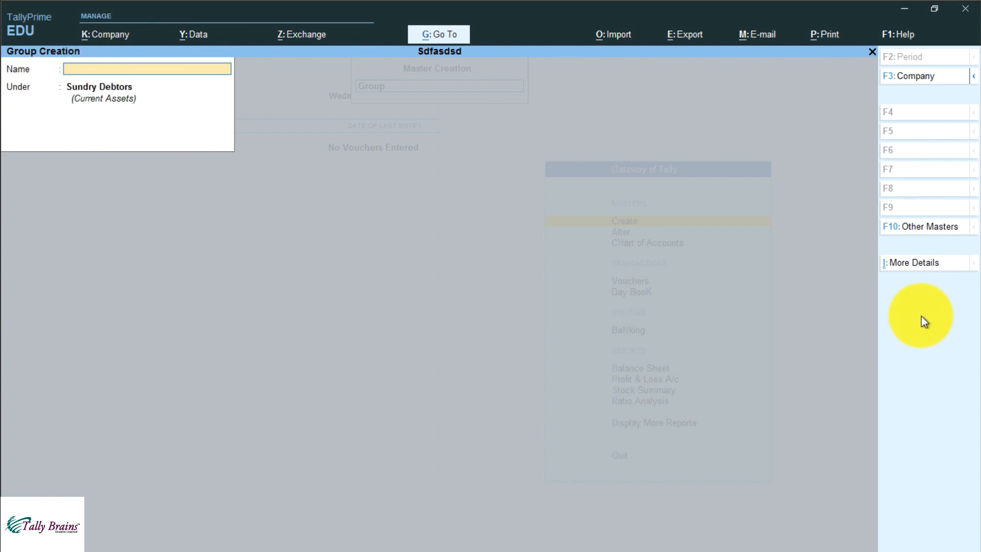
left_click(915, 263)
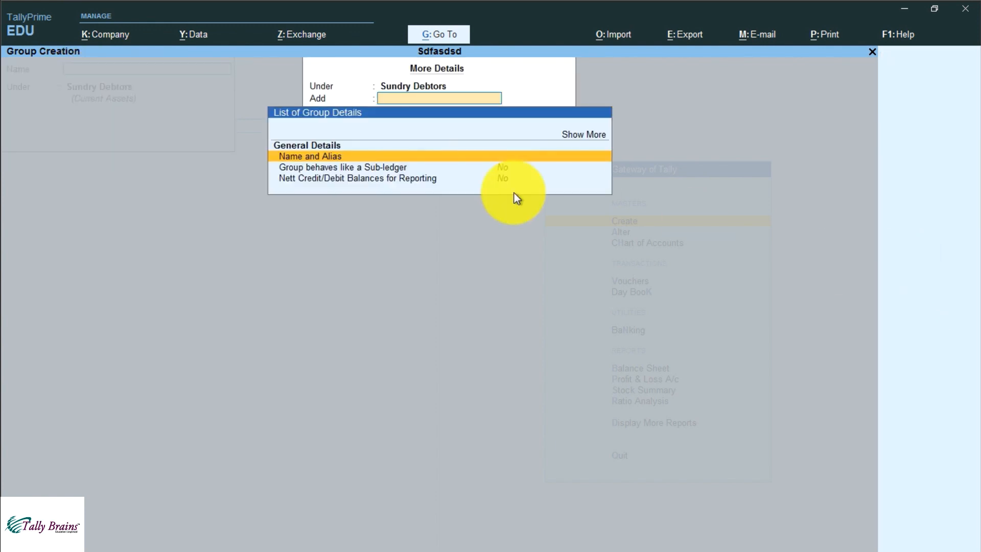
key("Escape")
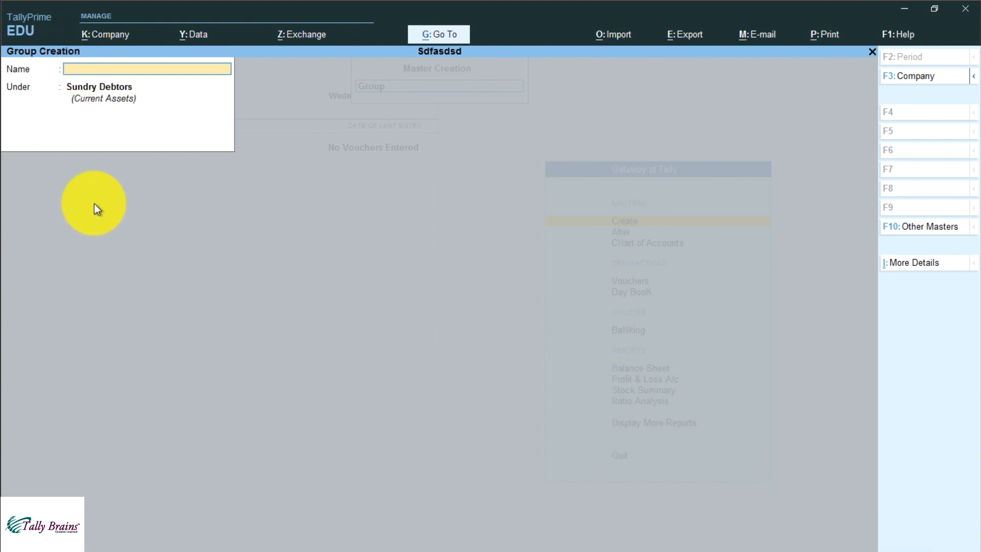
key("F12")
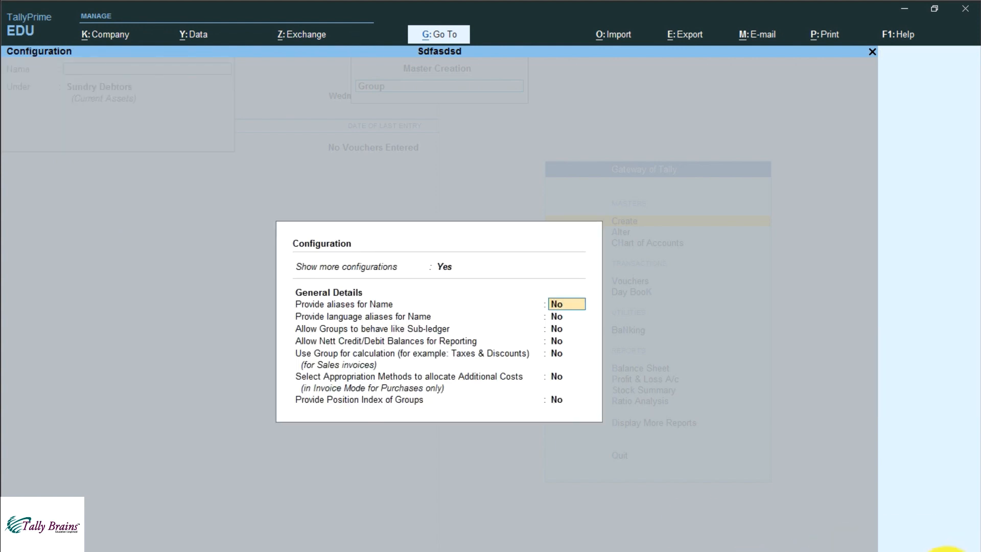
key("Escape")
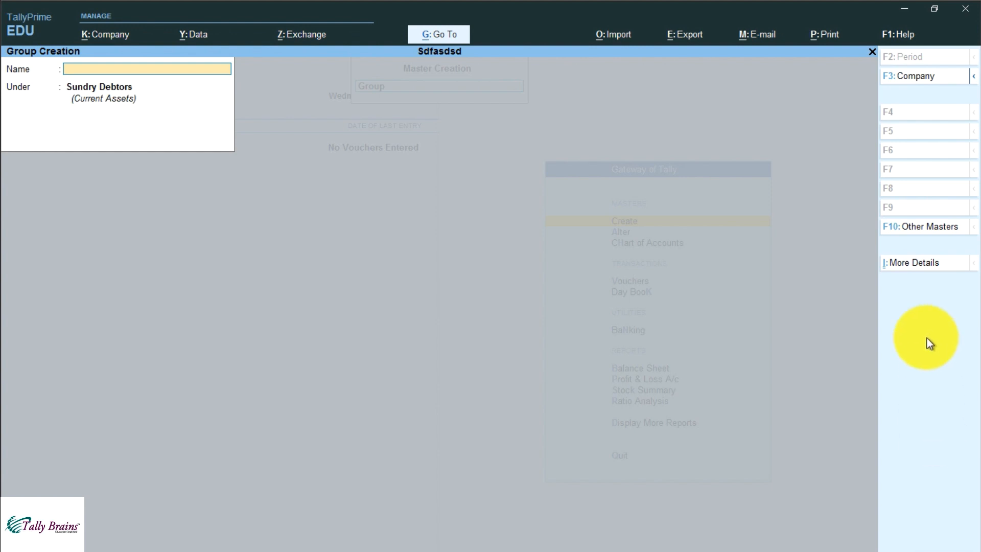
Step: Set Show more configurations to No in the group configuration
key("F12")
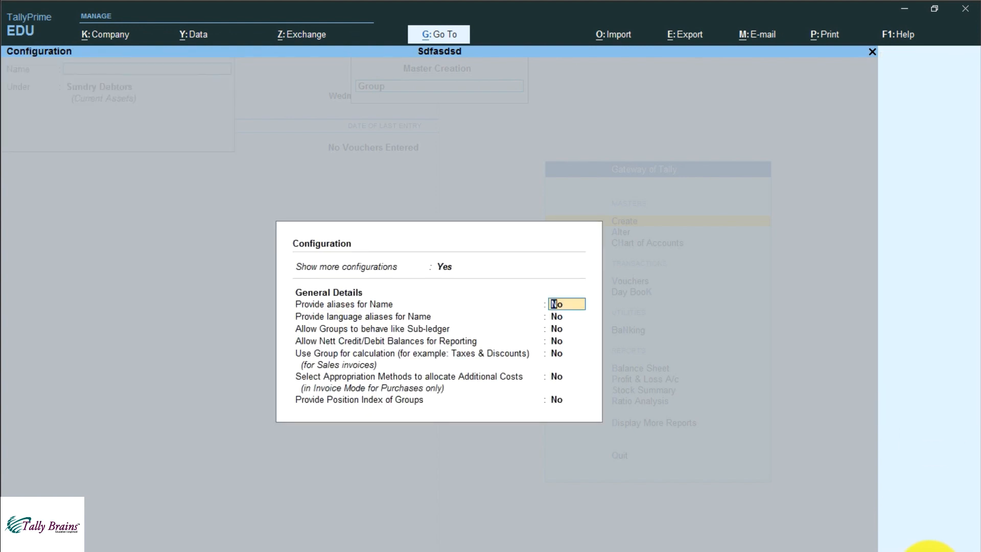
key("Up")
type("n")
key("Return")
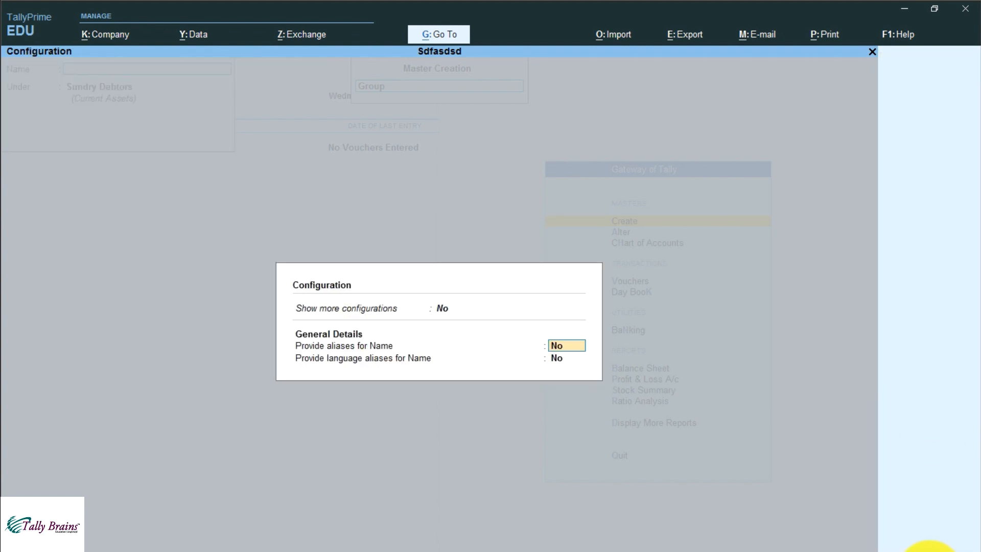
Step: Set Show more configurations and Provide aliases for Name to Yes in the group configuration, and accept it
key("Up")
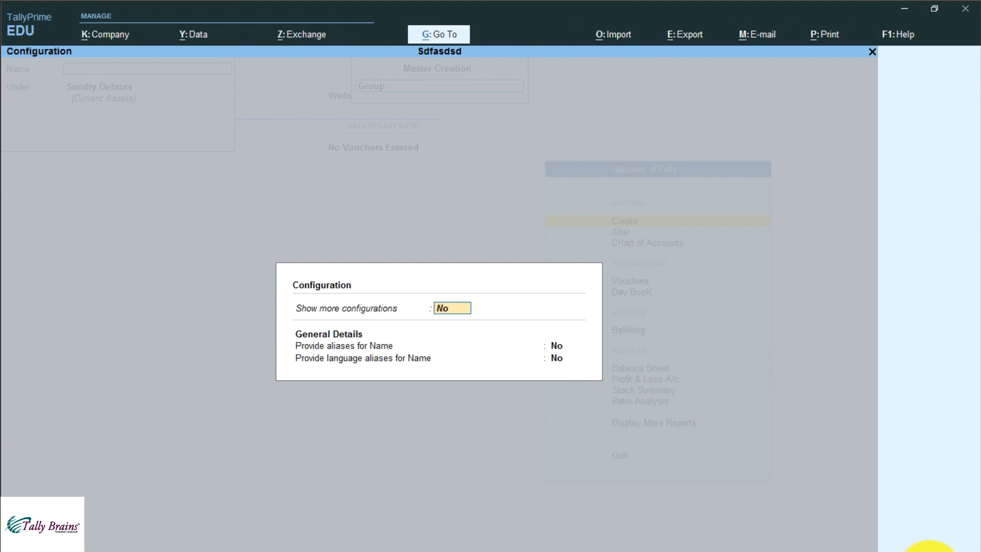
type("y")
key("Return")
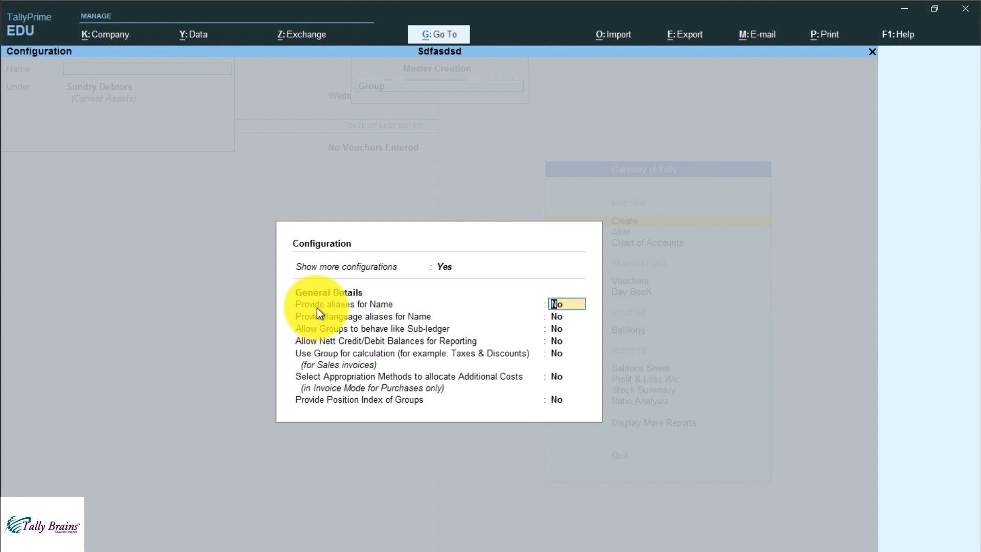
type("y")
key("Return")
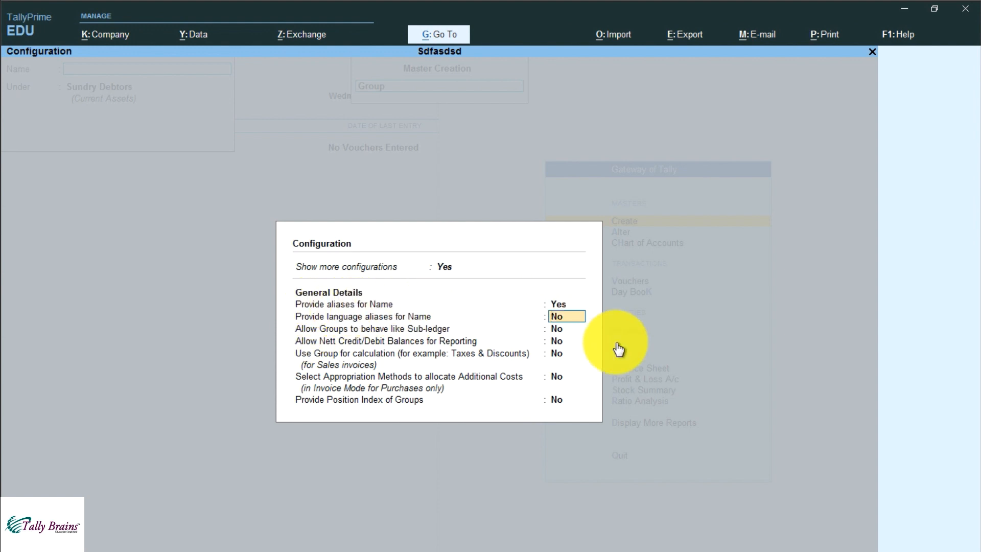
key("ctrl+a")
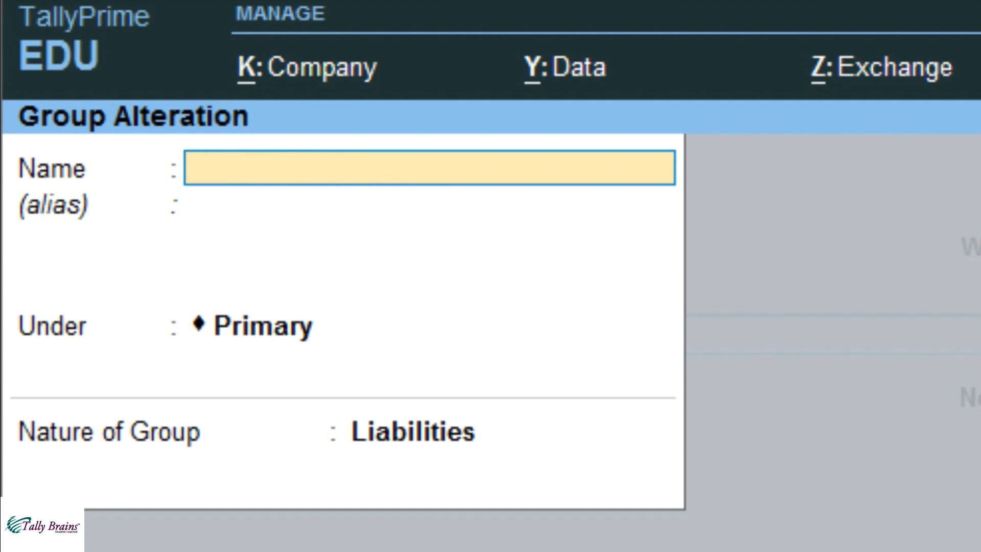
Step: Create the group Maharastra Debtors under Sundry Debtors with a person's name as its alias, and save it
key("Escape")
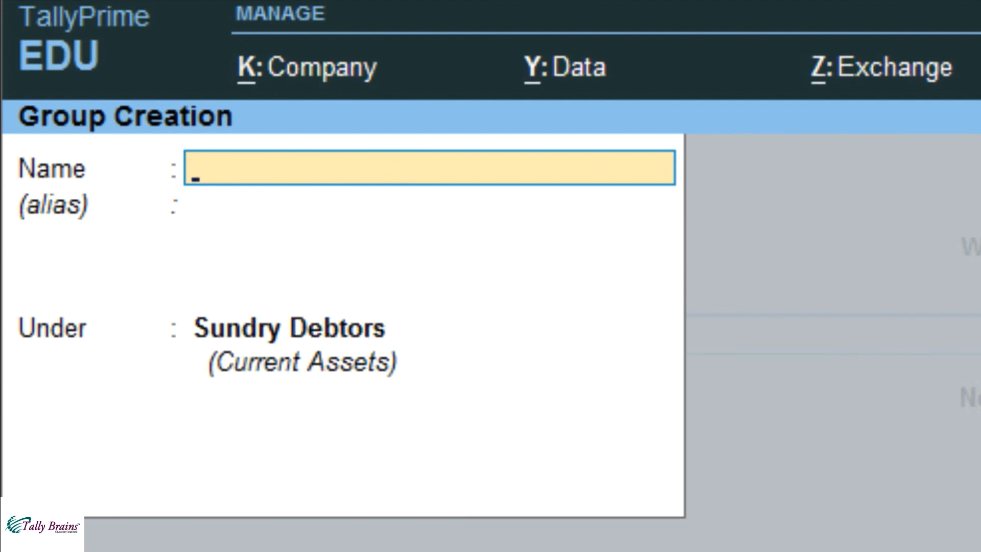
key("Escape")
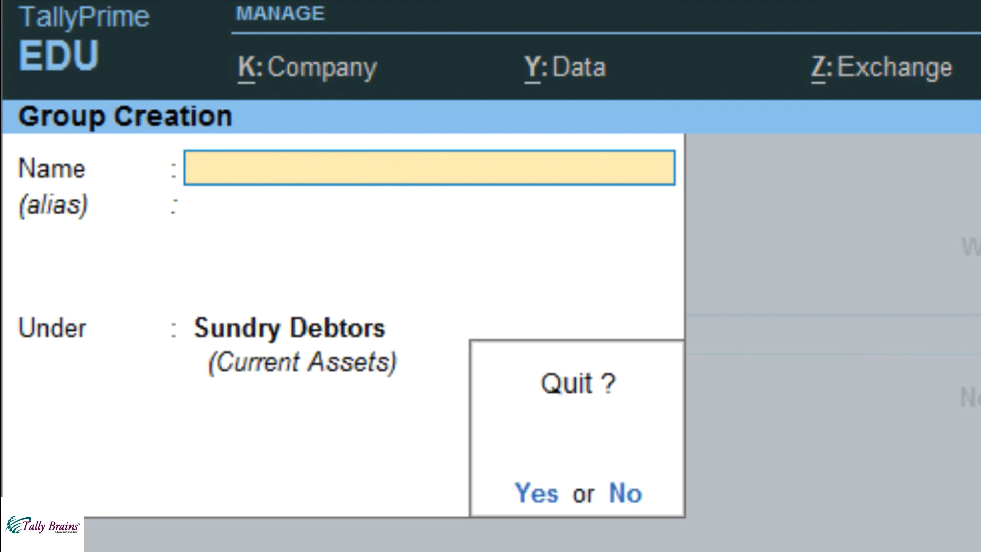
key("y")
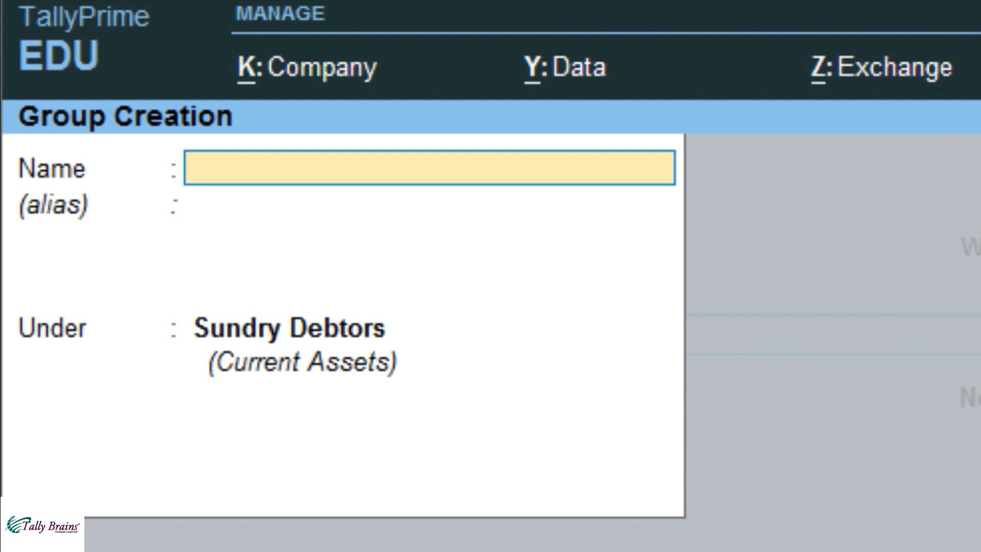
type("Maharastra Debtors")
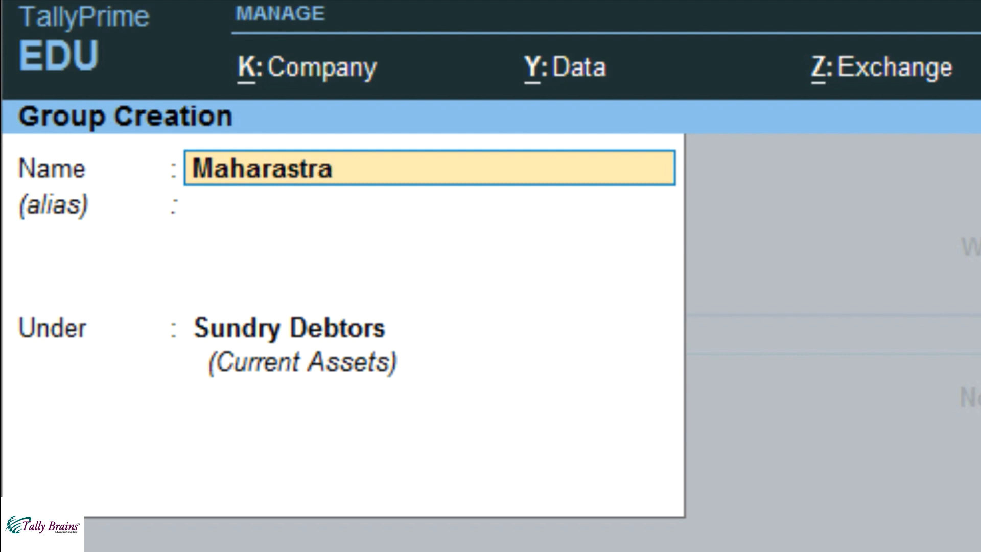
key("Return")
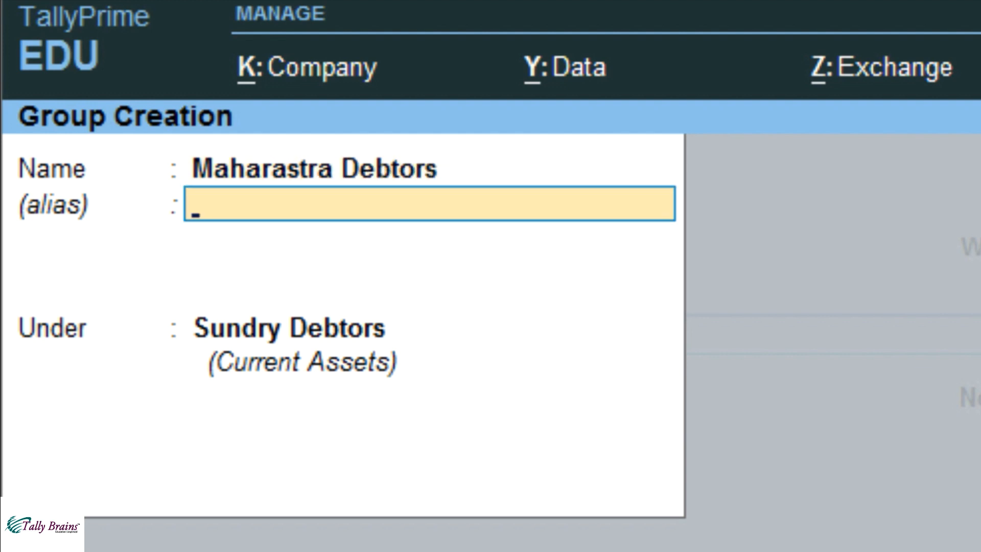
type("Bhanu Shinde")
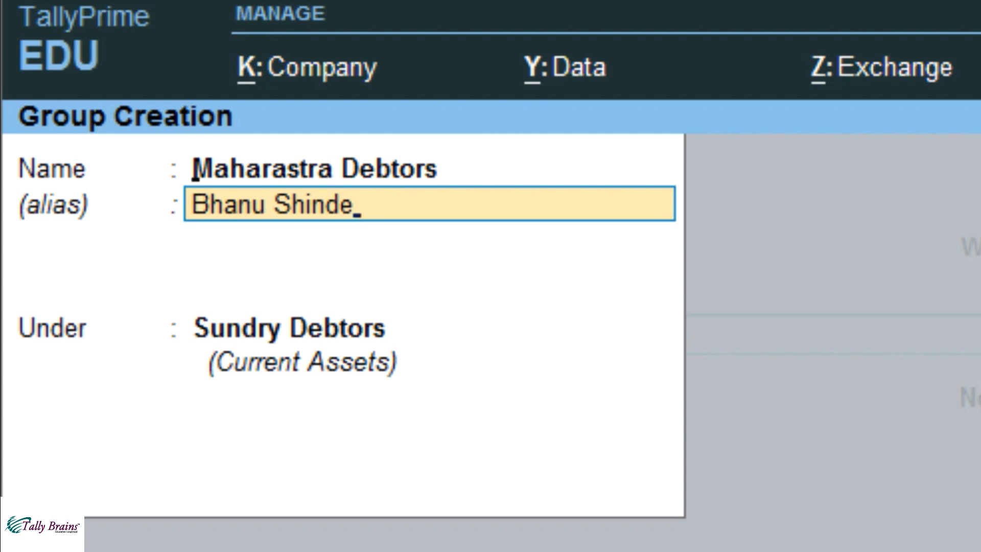
key("ctrl+a")
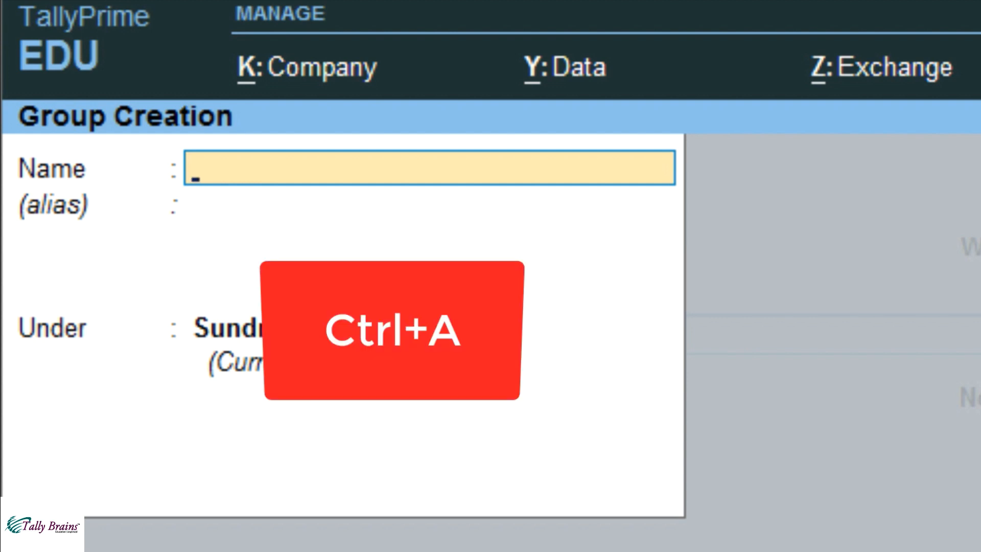
type("Ctrl+")
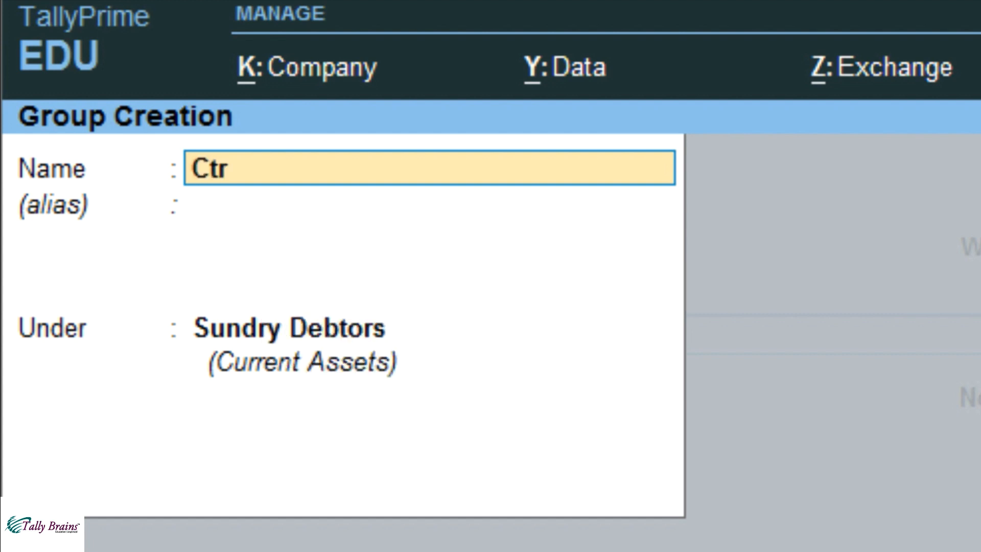
type("A")
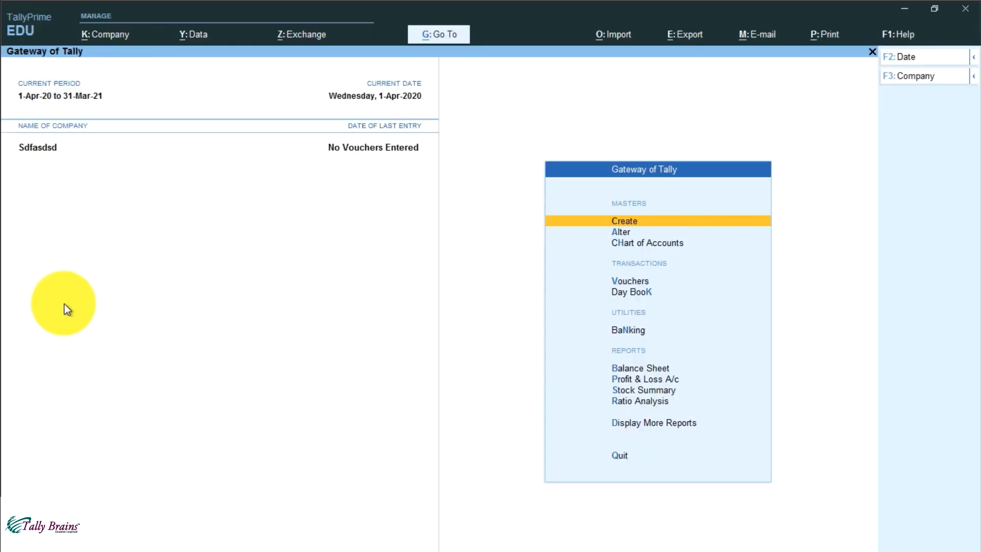
Step: Search the list of groups for alteration for the alias of Maharastra Debtors, and return to the Gateway of Tally
key("Down")
key("Return")
key("Return")
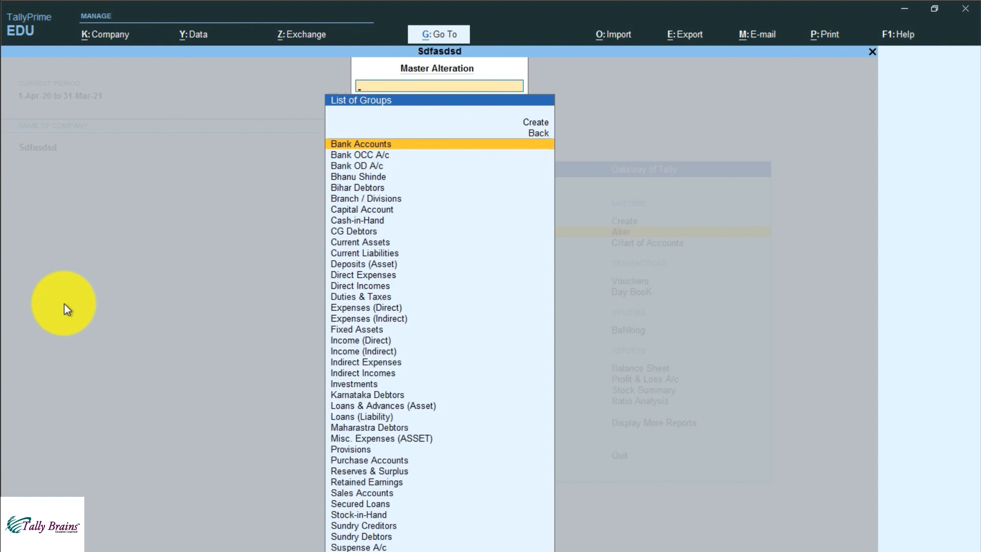
type("Bh")
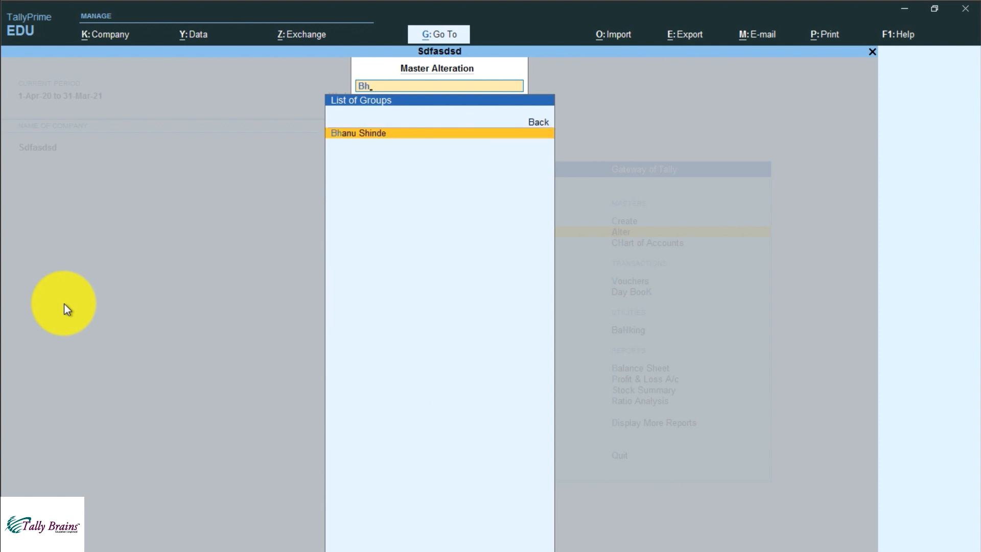
key("BackSpace")
key("BackSpace")
key("Escape")
key("Escape")
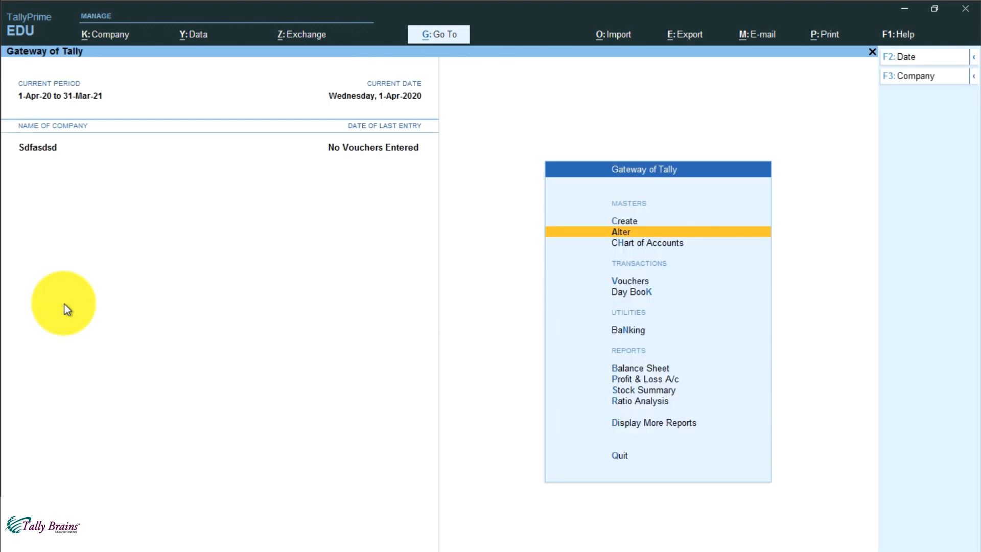
Step: Open Maharastra Debtors for alteration from the list of groups in the Chart of Accounts
key("Up")
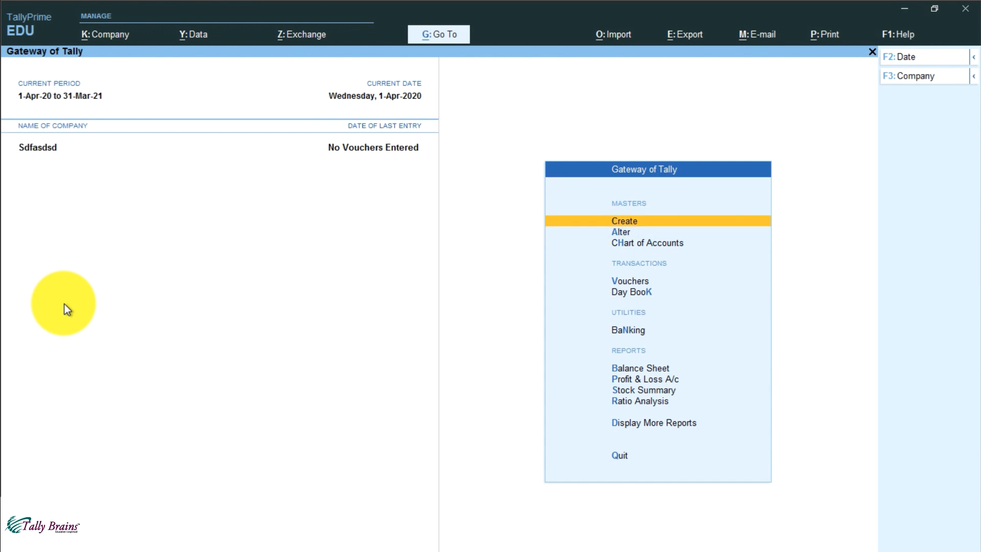
key("Down")
key("Down")
key("Return")
key("Up")
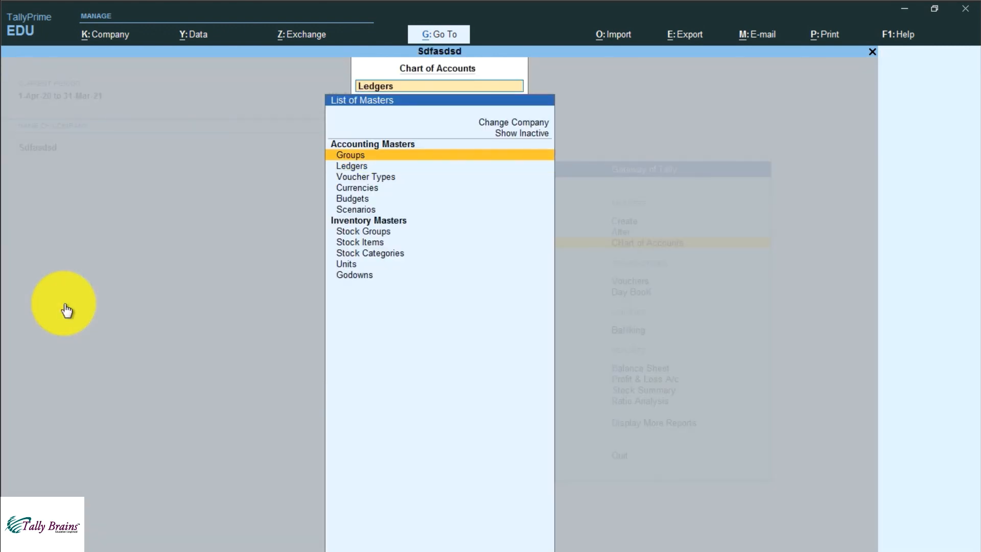
key("Return")
key("Return")
Step: Review the General Details options in the group configuration, down to Provide Position Index of Groups
key("F12")
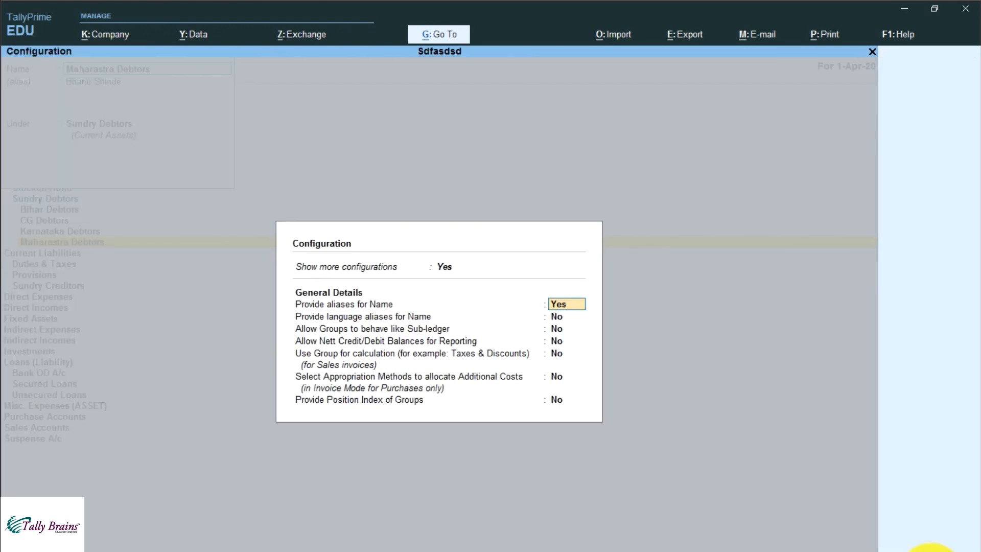
key("Return")
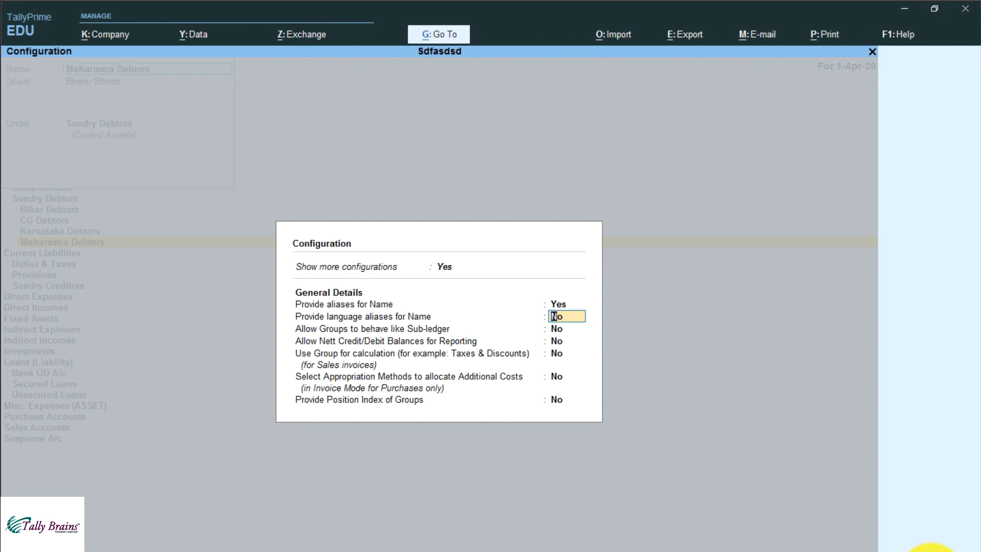
key("Return")
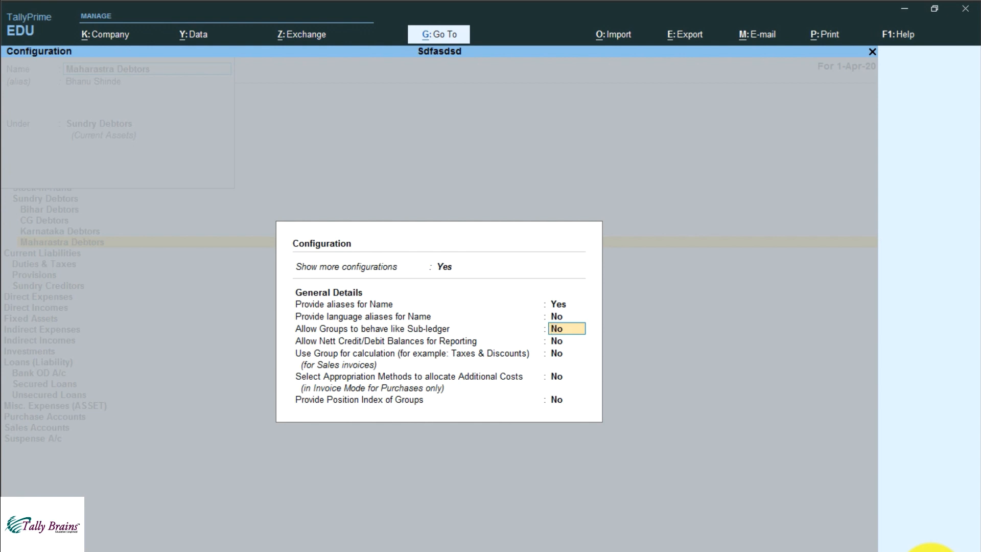
key("Return")
key("Return")
key("Return")
key("Return")
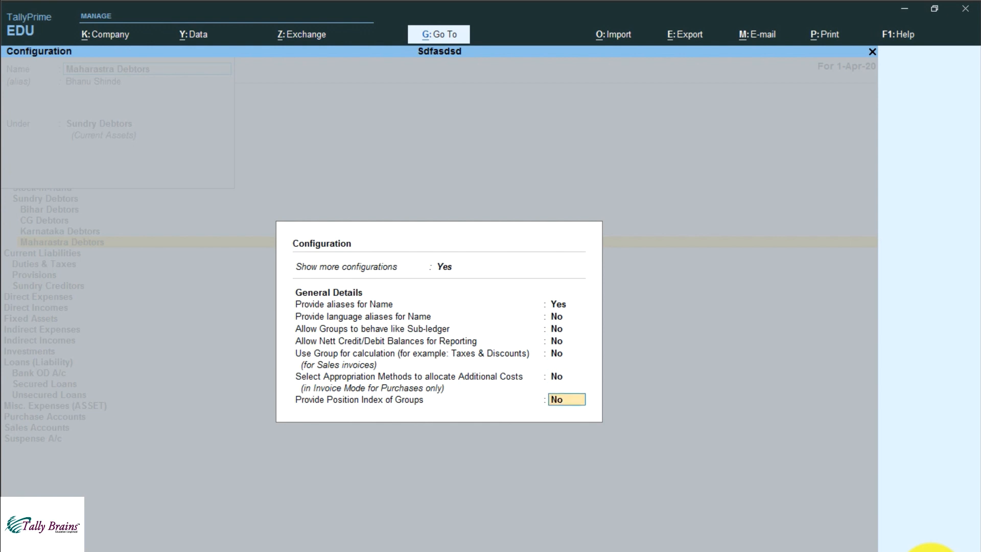
key("Up")
key("Up")
key("Up")
key("Up")
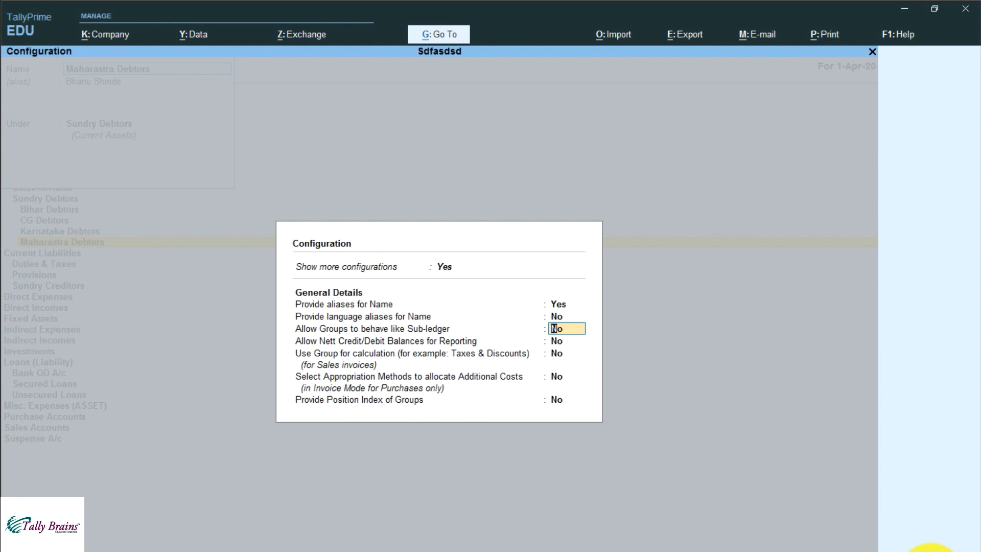
Step: Set Allow Groups to behave like Sub-ledger to Yes, and accept the configuration
type("y")
key("Return")
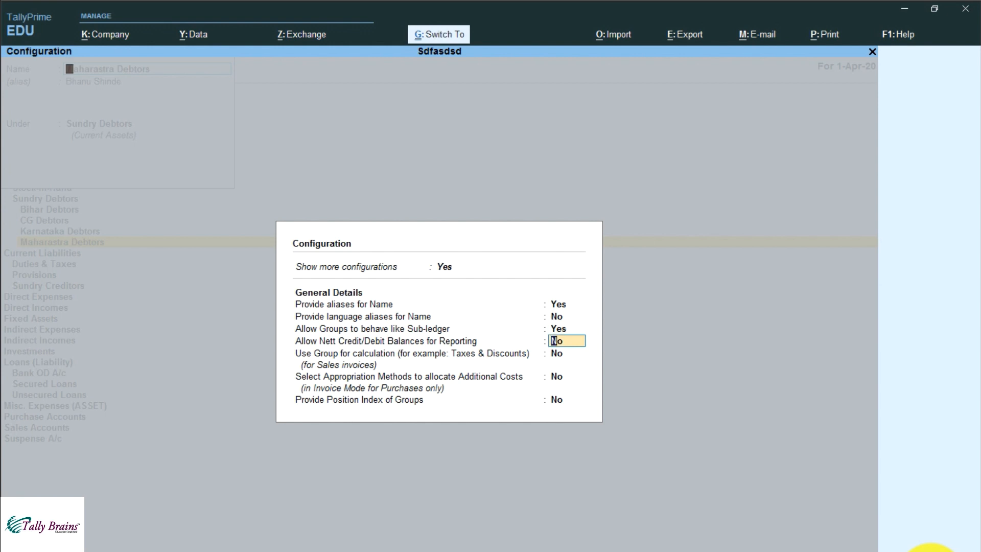
key("ctrl+a")
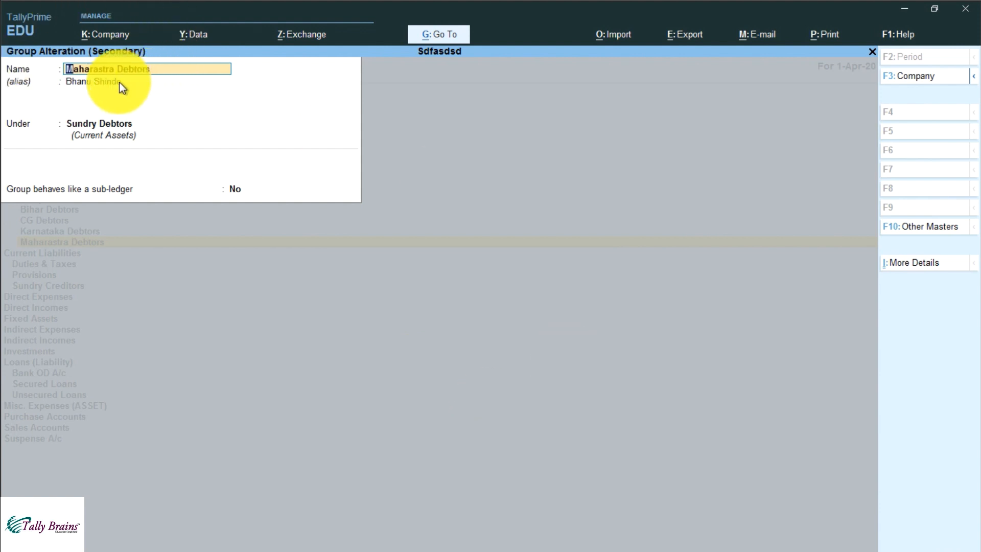
Step: Set Group behaves like a sub-ledger to Yes for Maharastra Debtors
left_click(241, 194)
type("y")
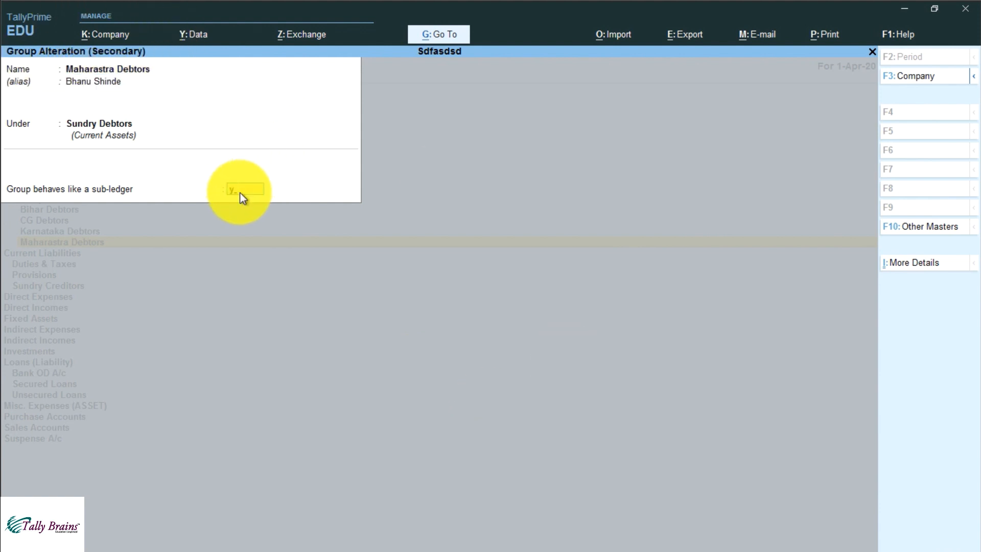
key("Return")
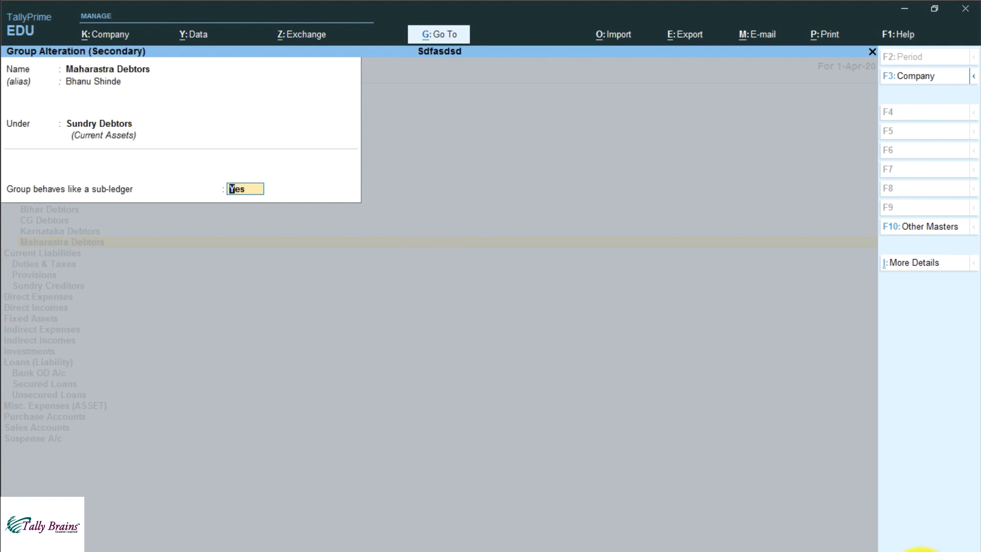
Step: Set Allow Nett Credit/Debit Balances for Reporting to Yes in the group configuration, and accept it
key("F12")
key("Return")
key("Return")
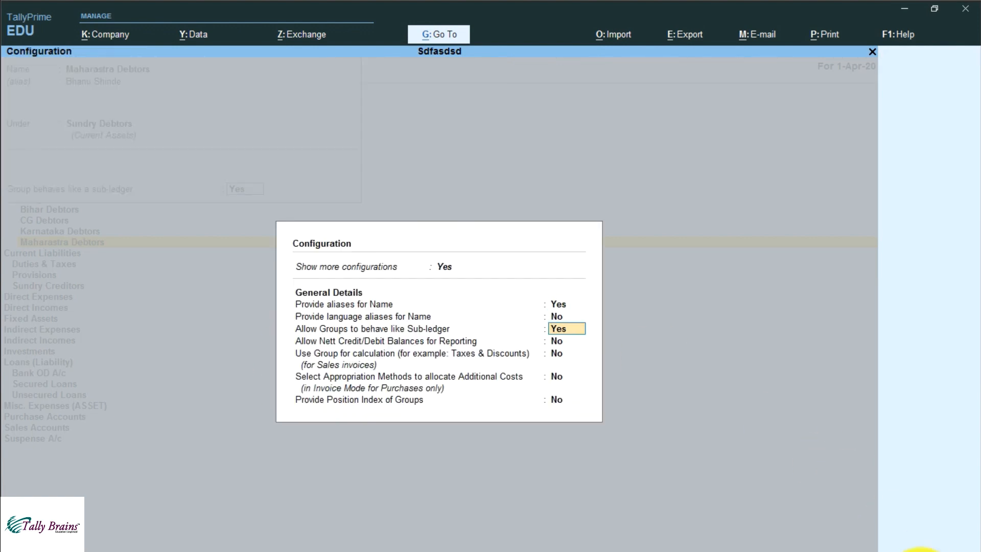
key("Return")
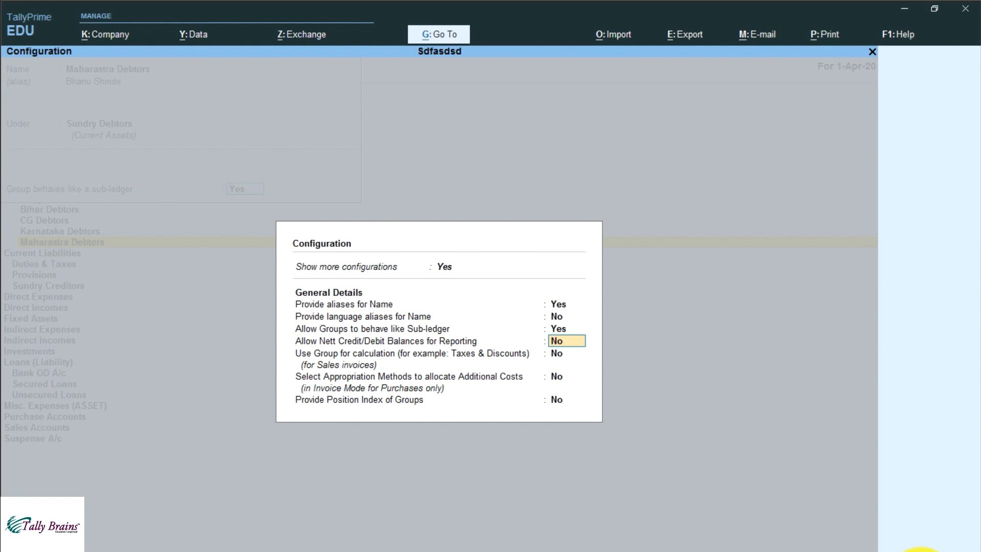
type("y")
key("Return")
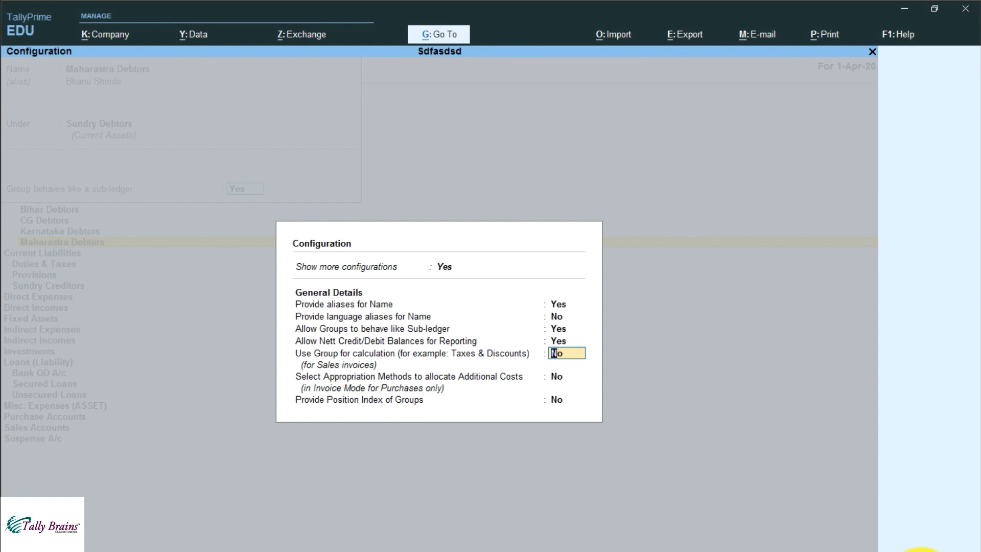
key("Down")
key("Up")
key("Down")
key("Up")
key("Down")
key("Down")
key("Return")
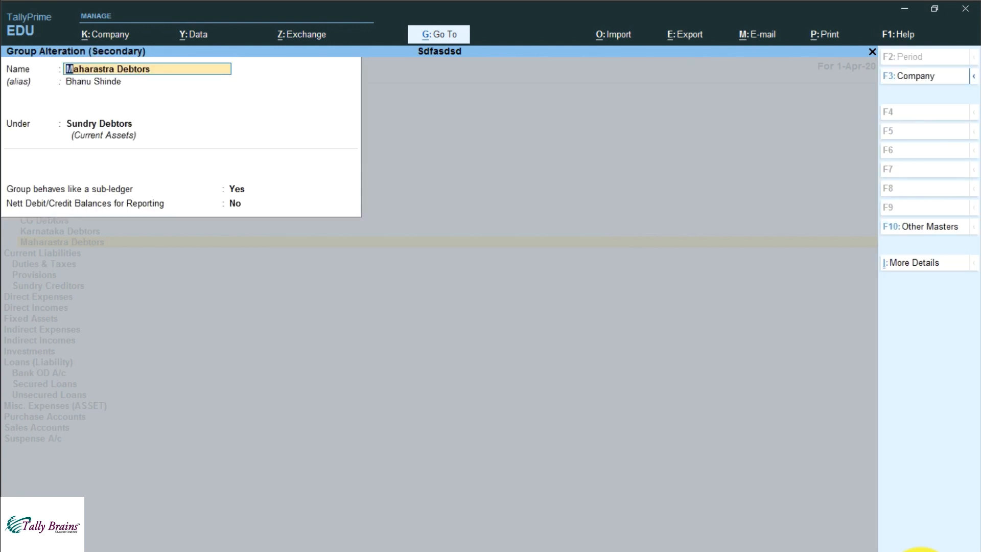
Step: Quit the alteration of Maharastra Debtors without saving, and return to the Gateway of Tally
key("Escape")
key("Escape")
key("y")
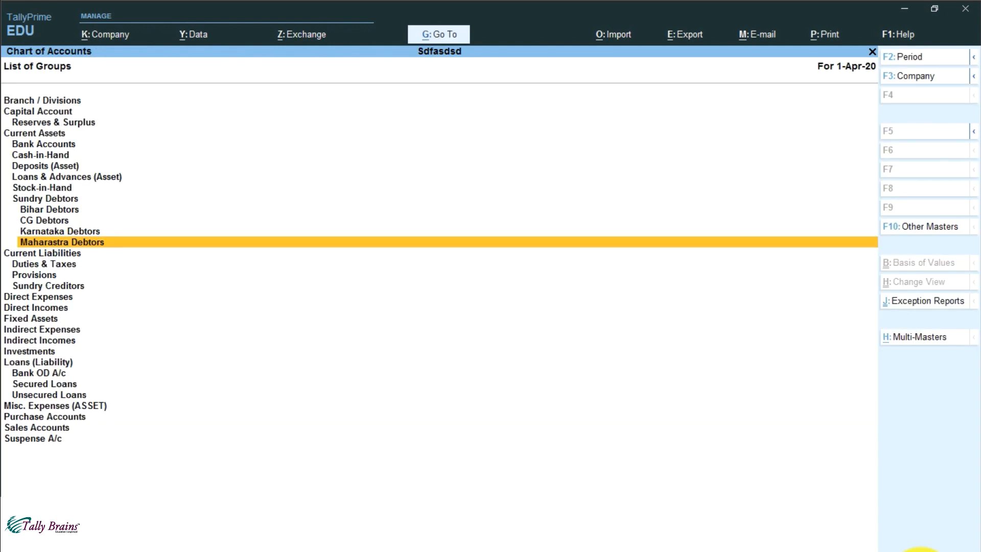
key("Escape")
key("Escape")
key("Up")
key("Up")
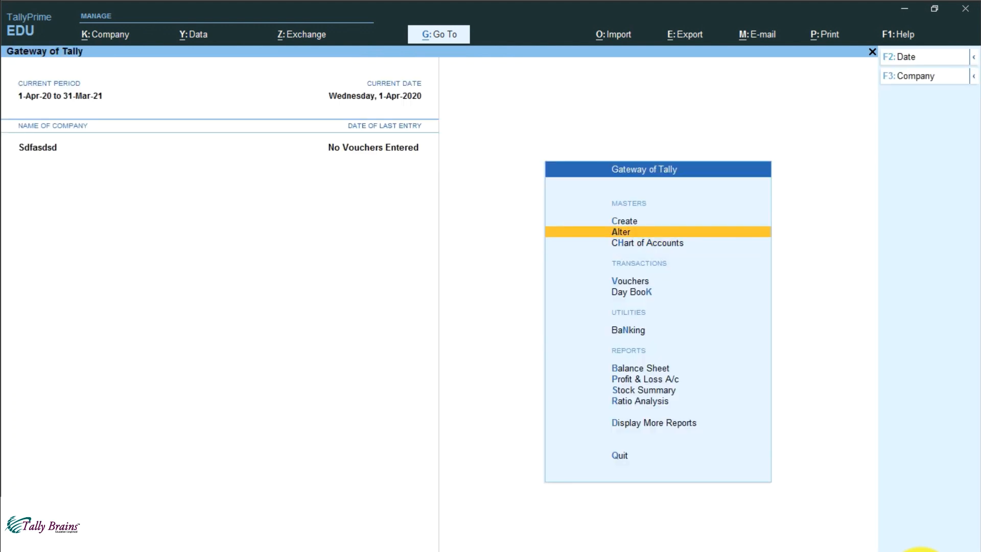
Step: Open the Maharastra Debtors group for alteration, rename it Maharastra Debtor, remove its alias, and save the group
key("Return")
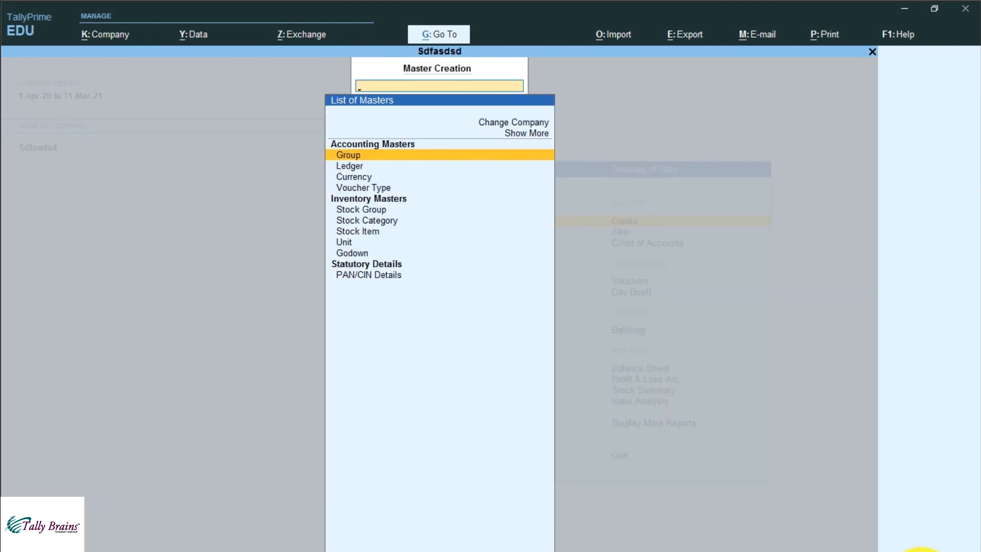
key("Escape")
key("Down")
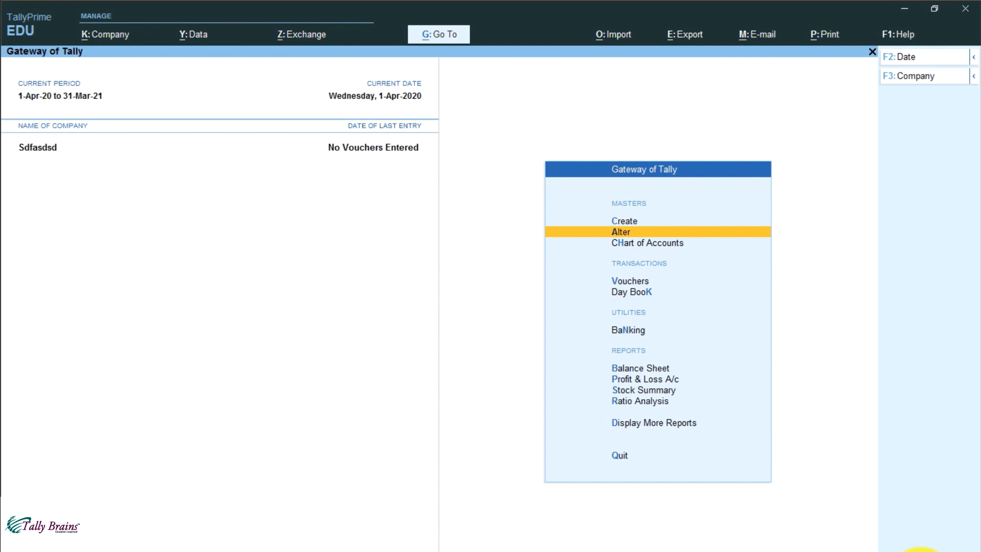
key("Return")
key("Return")
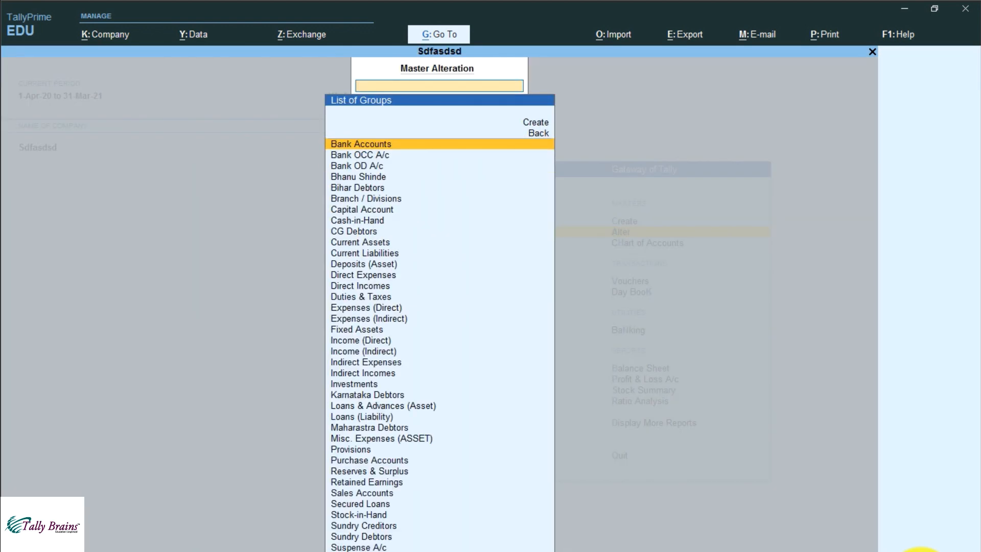
type("Maha")
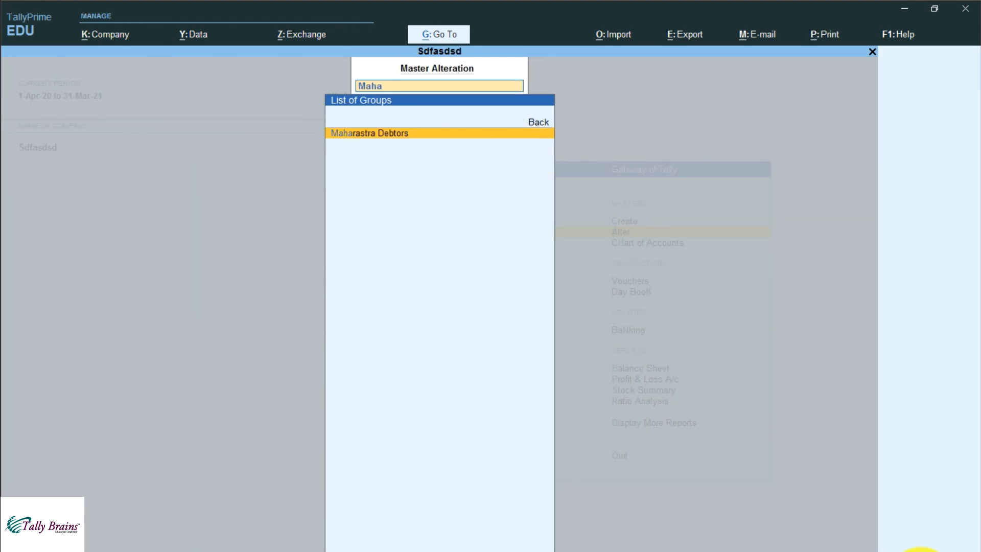
key("Return")
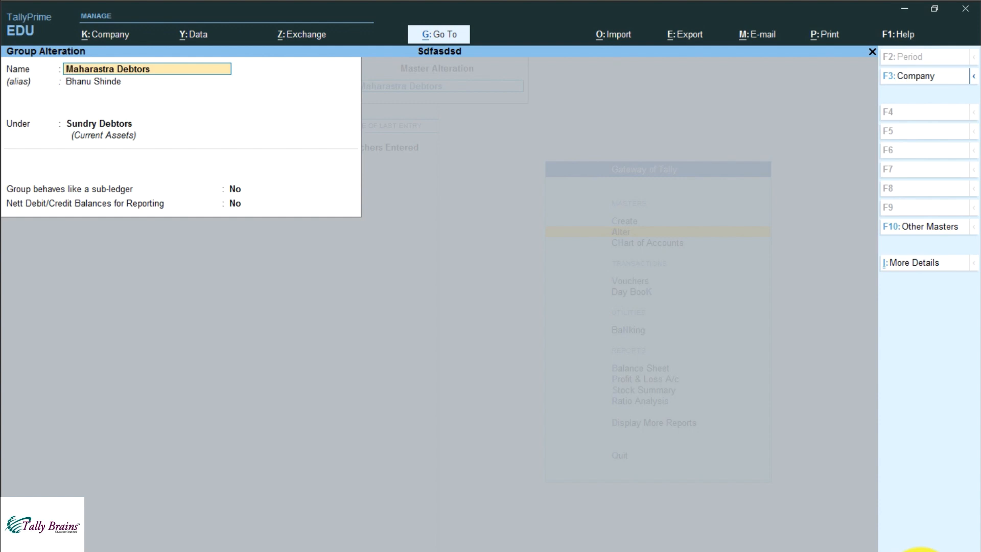
key("Return")
key("BackSpace")
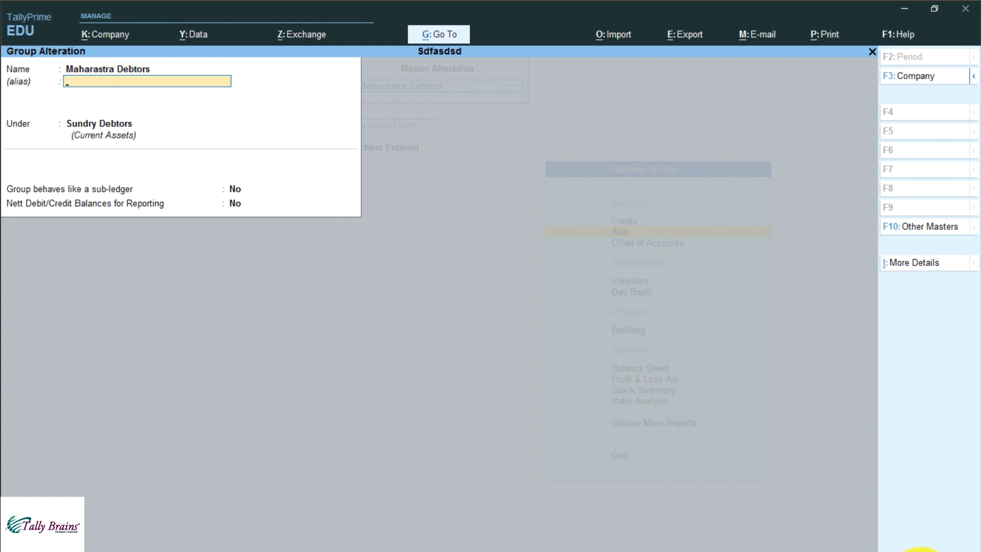
key("Return")
key("ctrl+a")
key("Return")
key("ctrl+a")
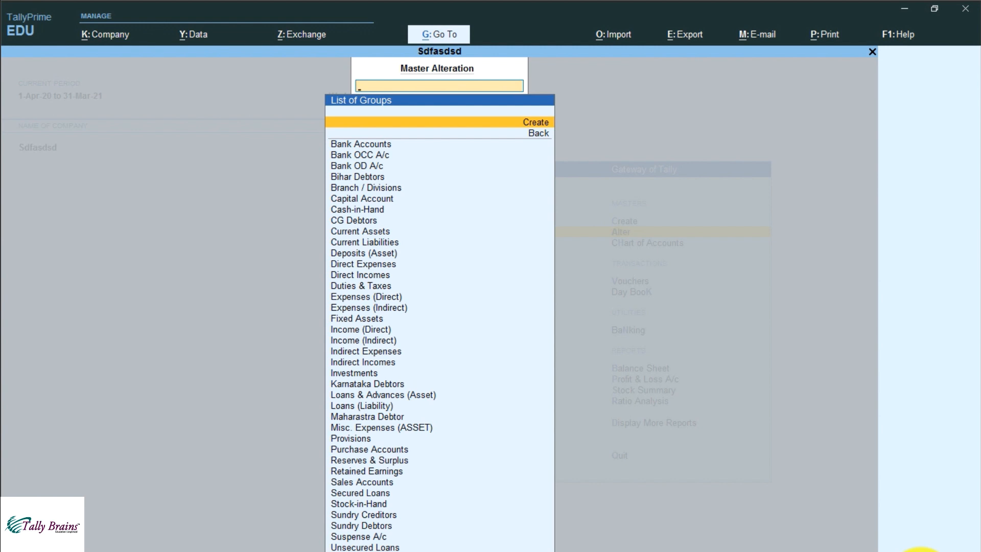
type("Maha")
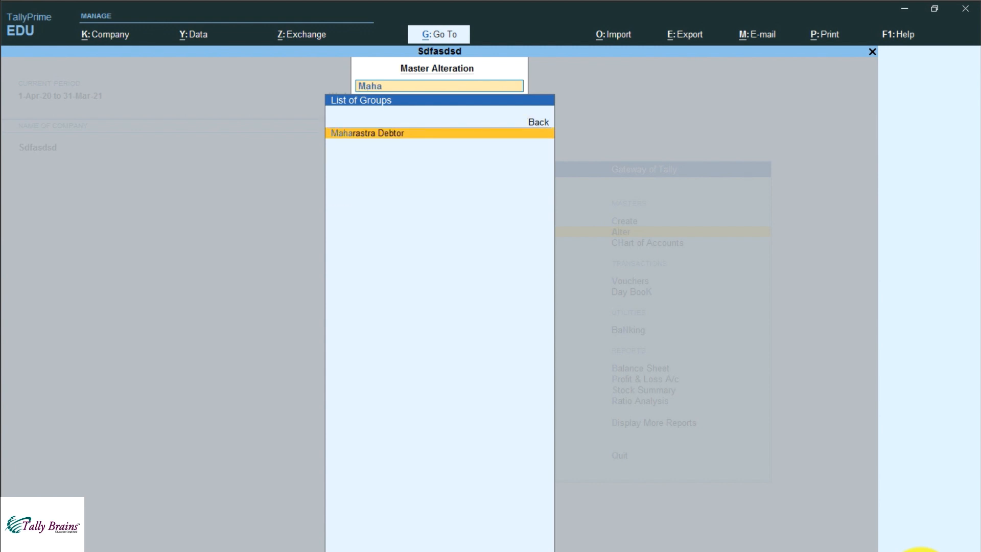
key("Return")
key("BackSpace")
key("Escape")
key("y")
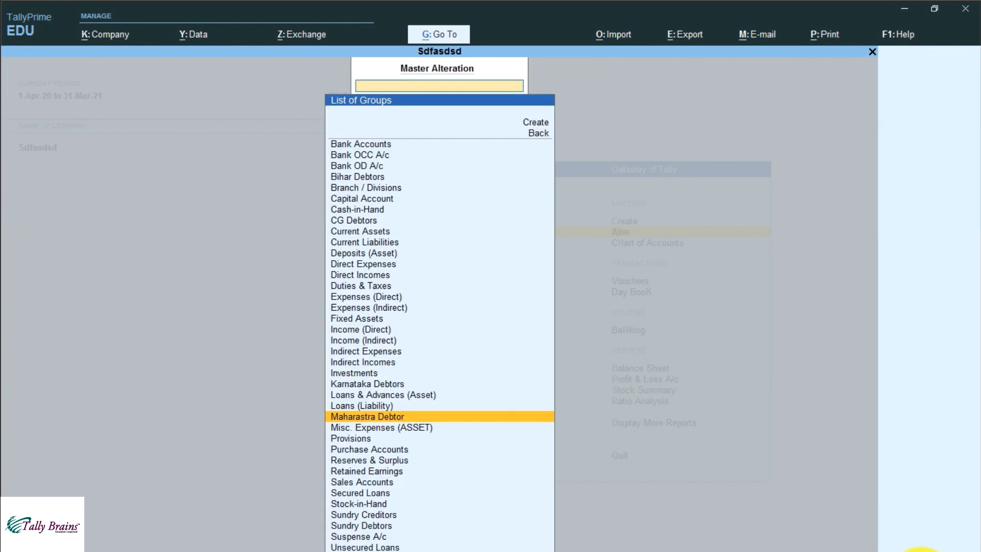
key("Escape")
Step: Open the Maharastra Debtor group for alteration and delete it, confirming the deletion
key("Return")
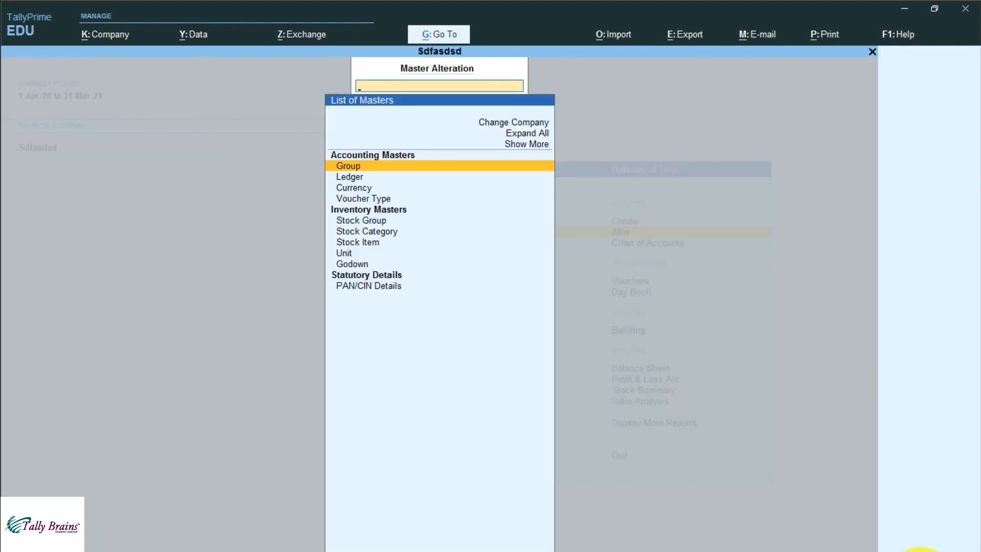
key("Return")
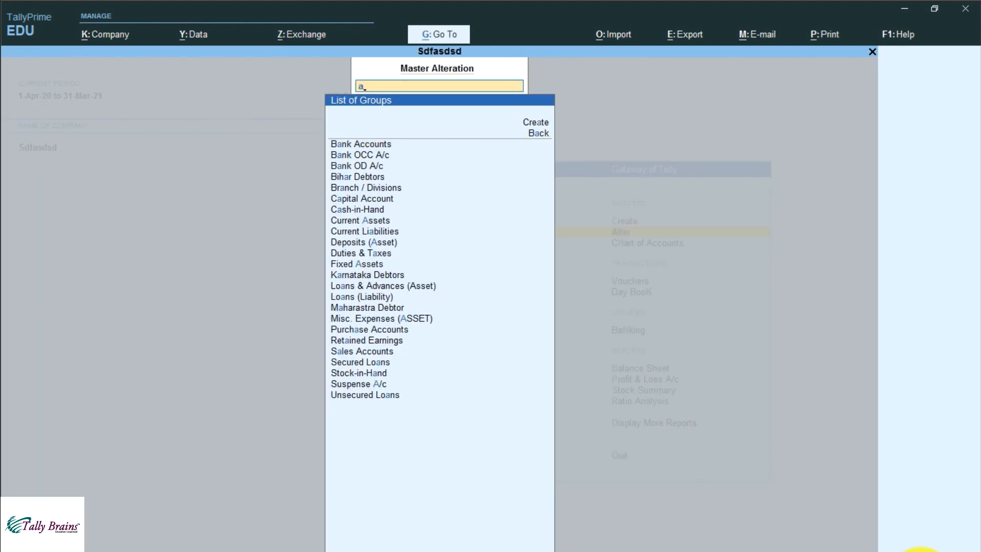
key("BackSpace")
type("aha")
key("Return")
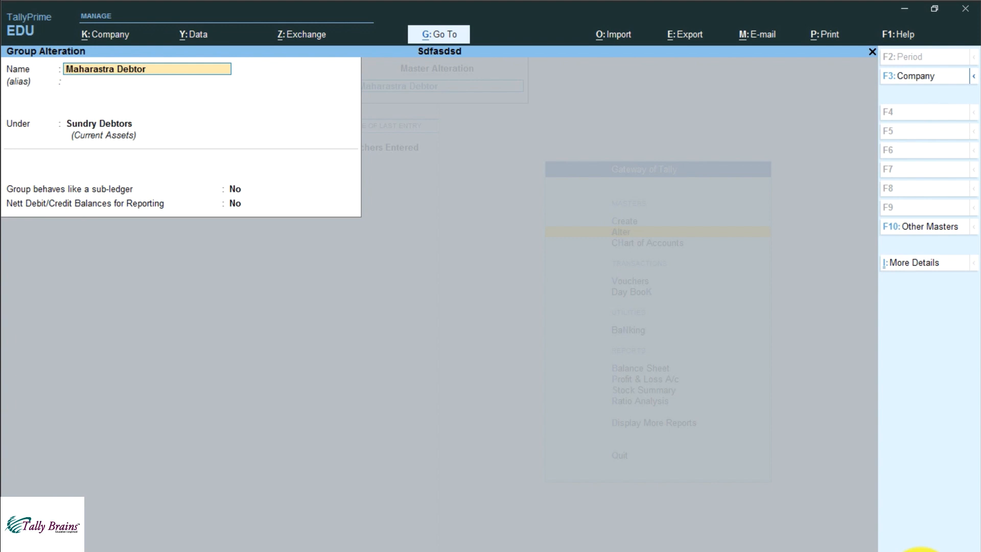
key("alt+d")
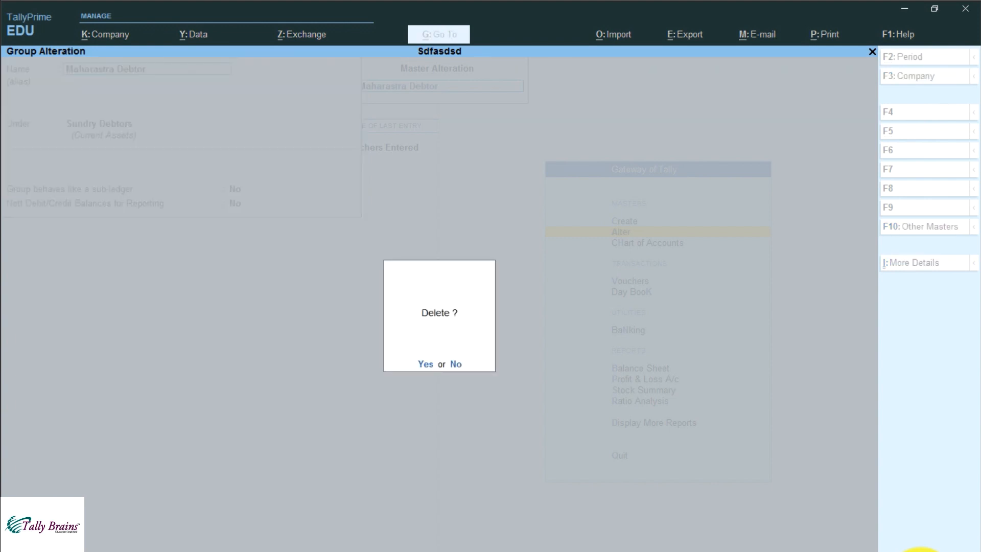
key("Escape")
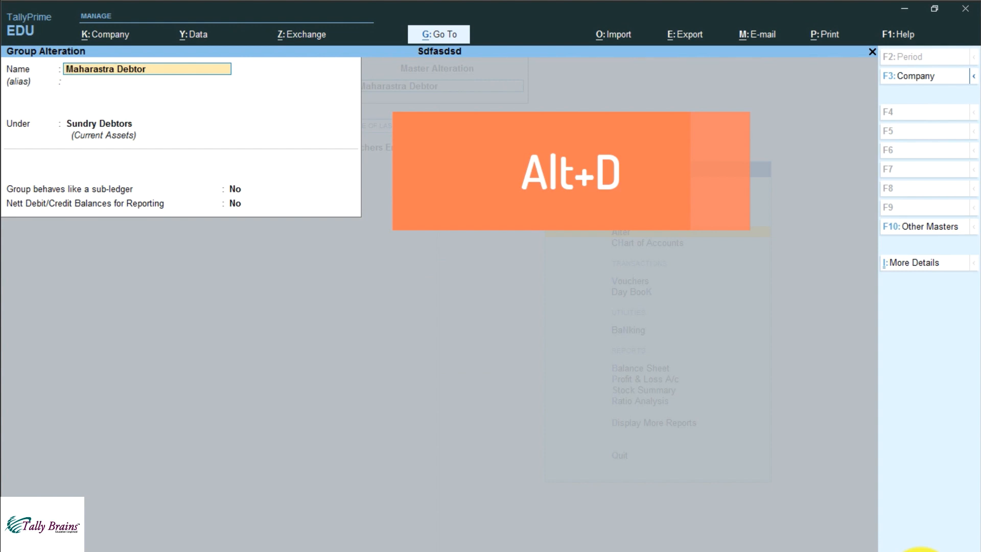
key("alt+d")
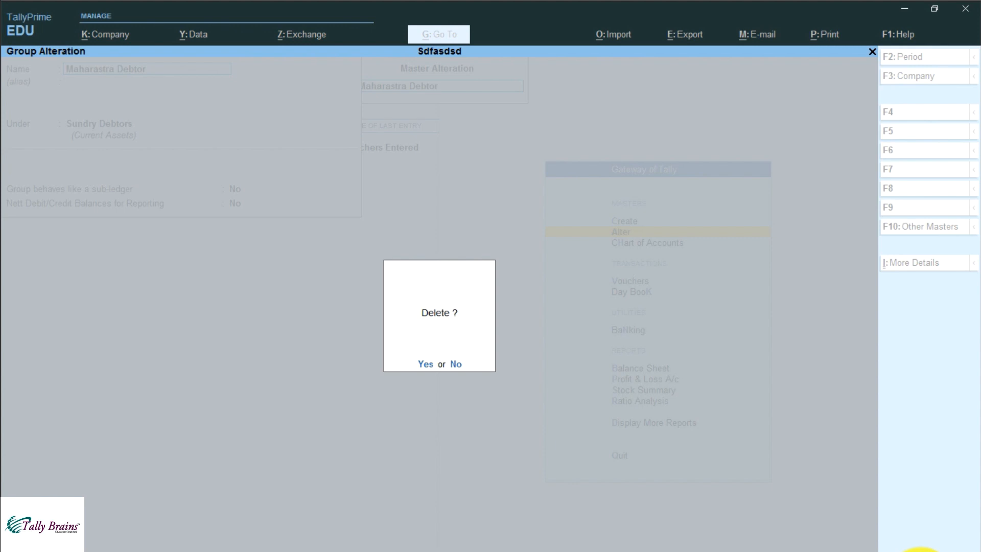
key("Return")
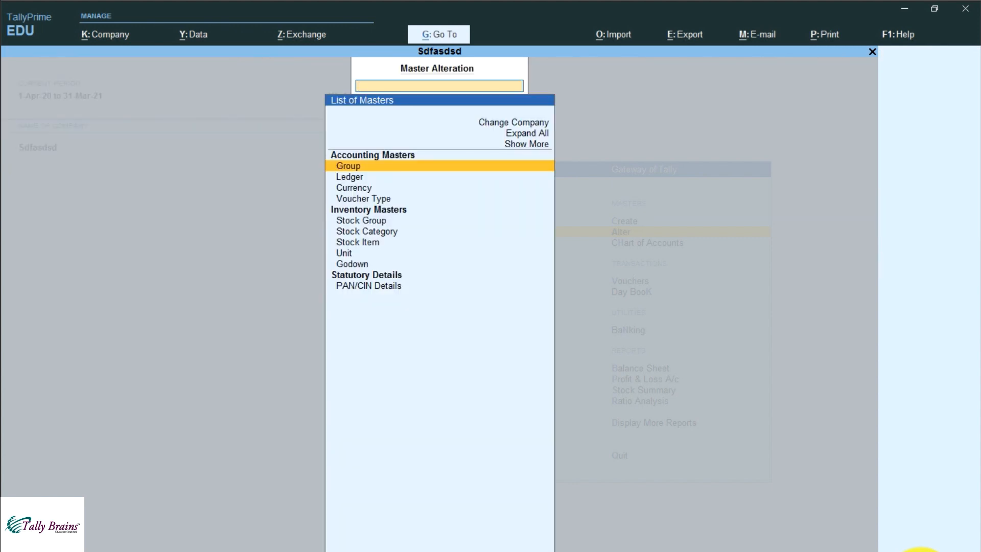
Step: Search the groups available for alteration for the deleted Maharastra group, and return to the Gateway of Tally
key("Return")
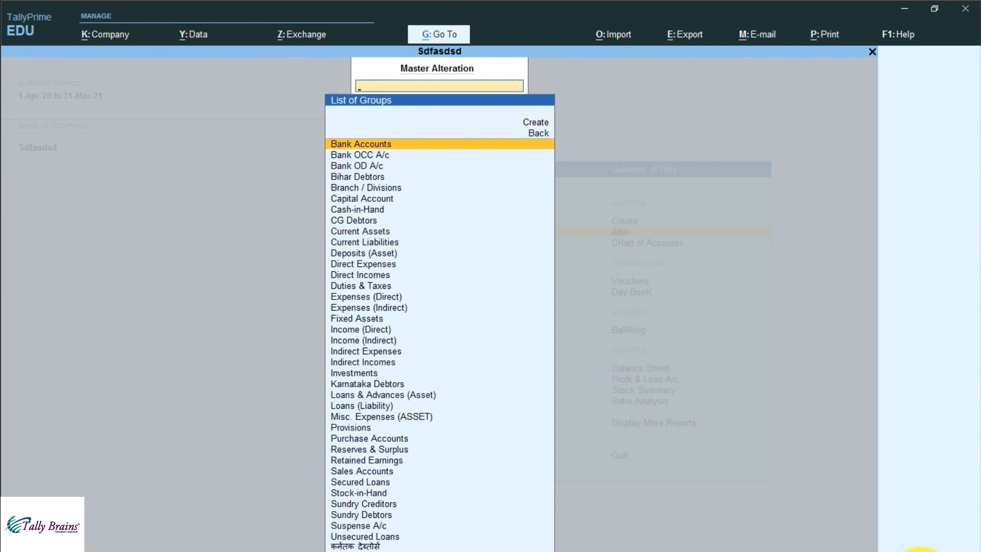
type("m")
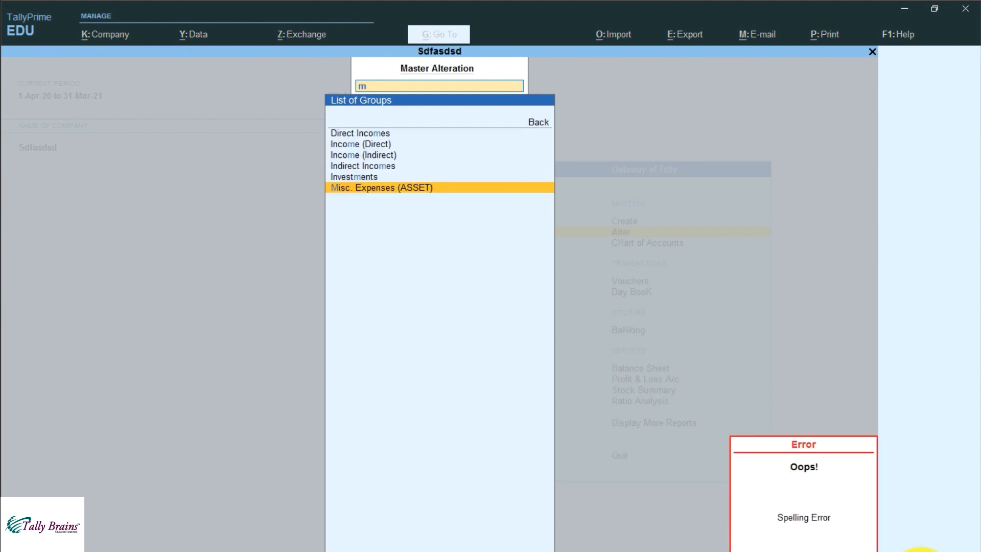
key("BackSpace")
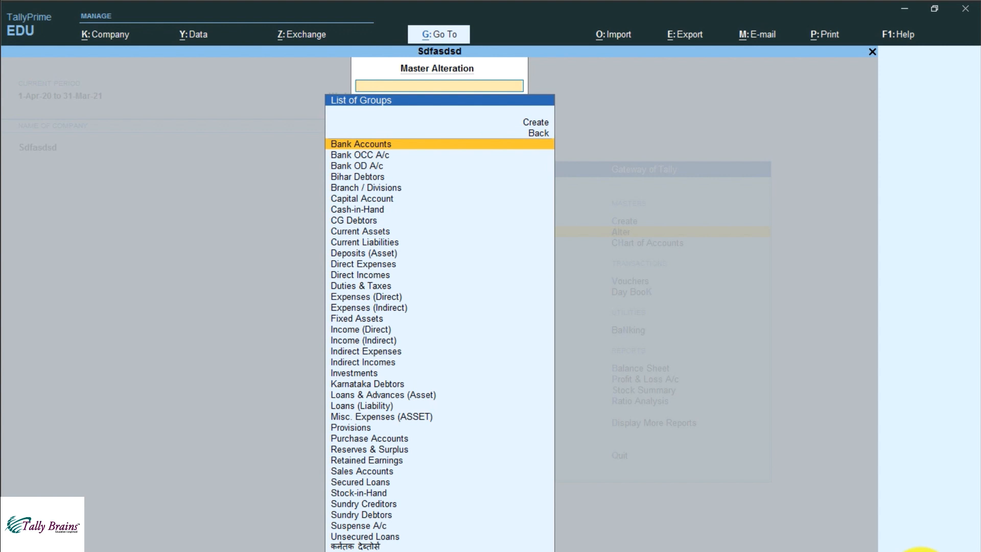
key("Escape")
key("Escape")
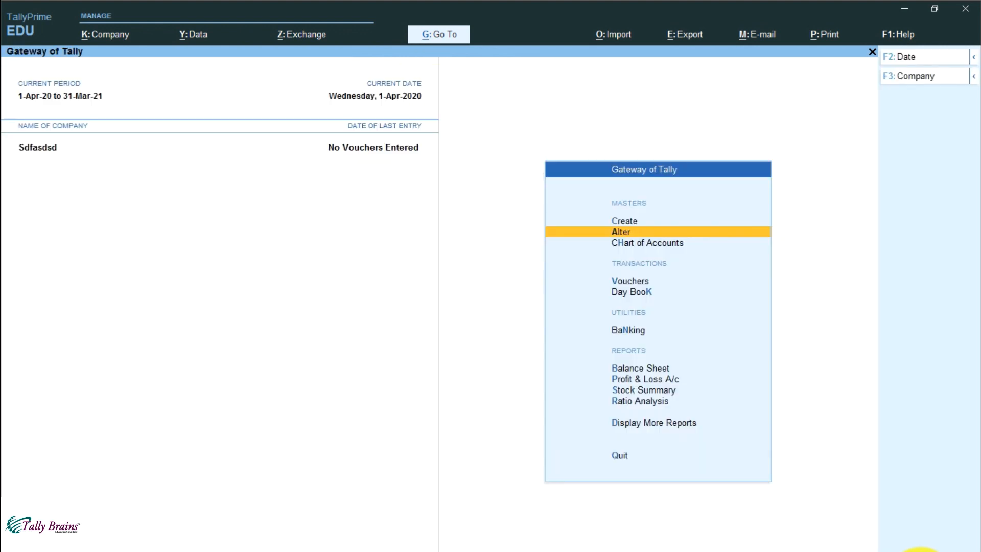
Step: Examine the groups in the Chart of Accounts, including the state-wise debtor groups under Sundry Debtors
key("Down")
key("Return")
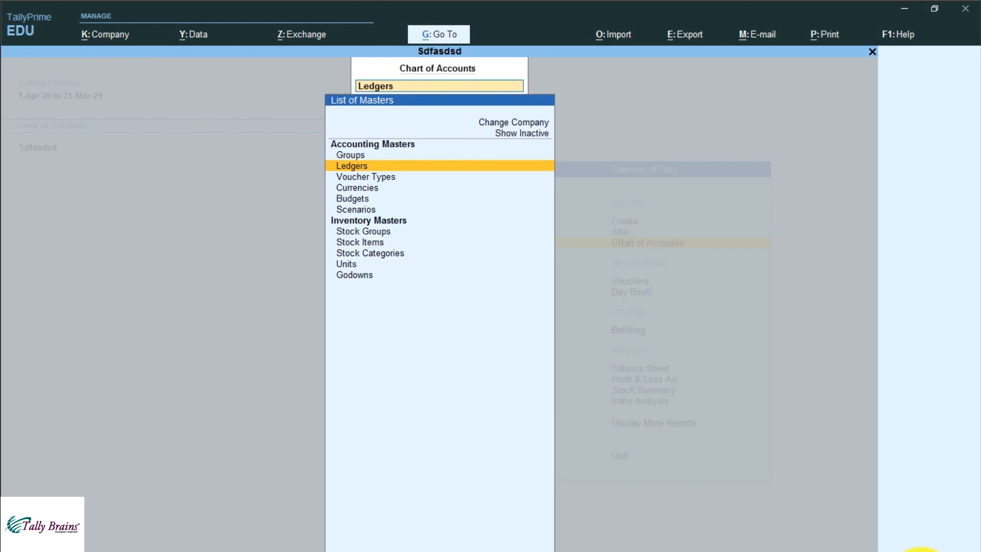
key("Up")
key("Return")
key("Down")
key("Down")
key("Down")
key("Down")
key("Down")
key("Down")
key("Down")
key("Down")
key("Down")
key("Down")
key("Down")
key("Down")
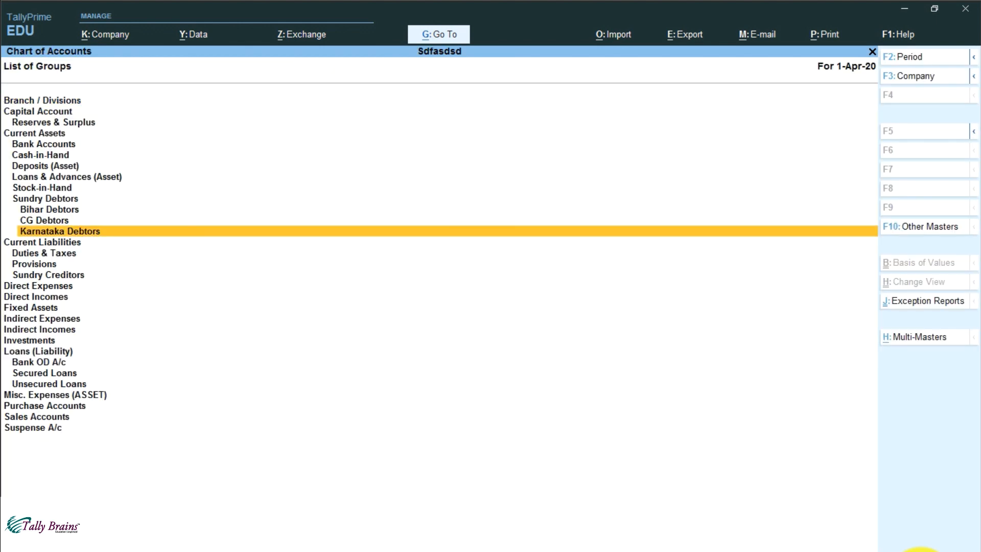
key("Down")
key("Down")
key("Down")
key("Down")
key("Down")
key("Down")
key("Down")
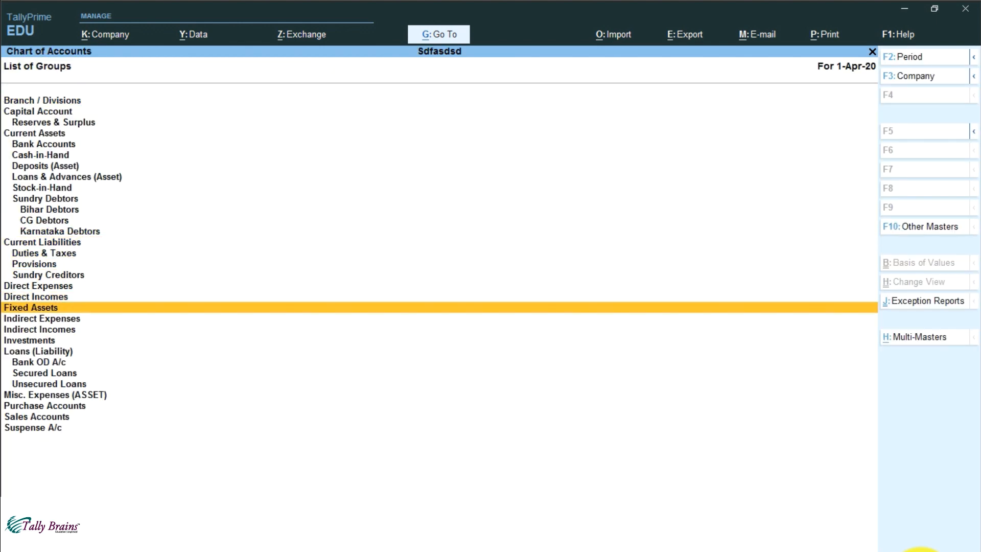
Step: Open Karnataka Debtors for alteration from the group list, clear its name, quit without saving, and return to the Gateway of Tally
key("Up")
key("Up")
key("Up")
key("Up")
key("Up")
key("Up")
key("Up")
key("Return")
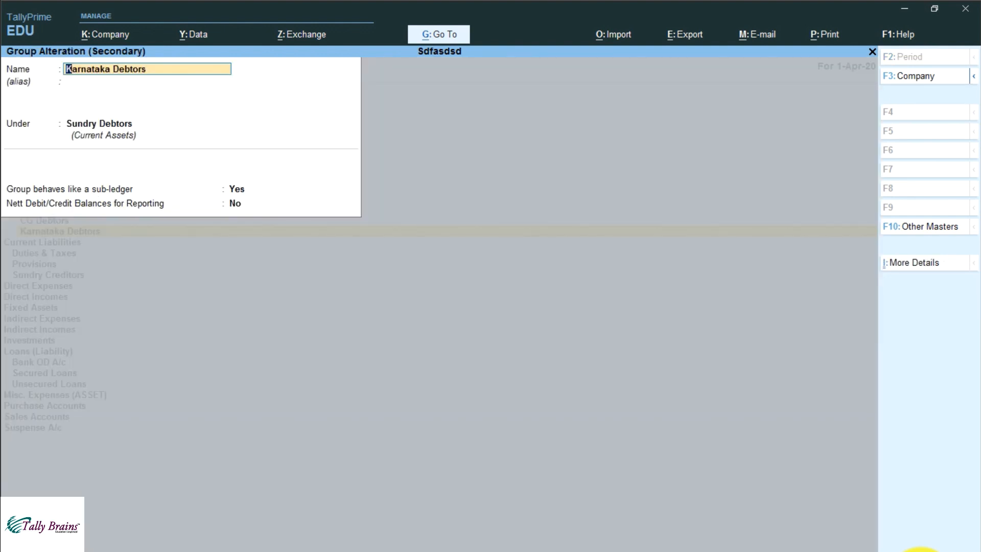
key("Return")
key("BackSpace")
key("BackSpace")
key("Escape")
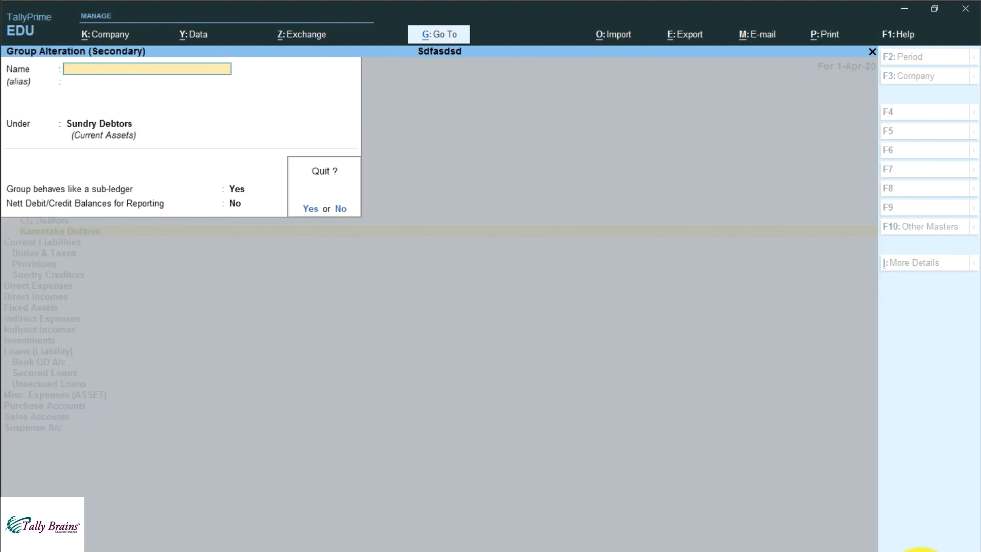
key("y")
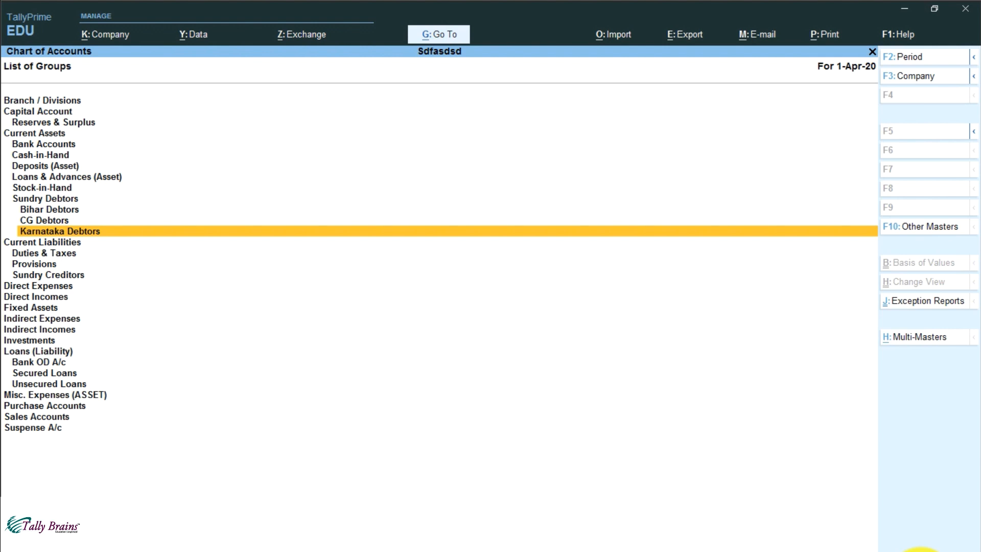
key("Escape")
key("Escape")
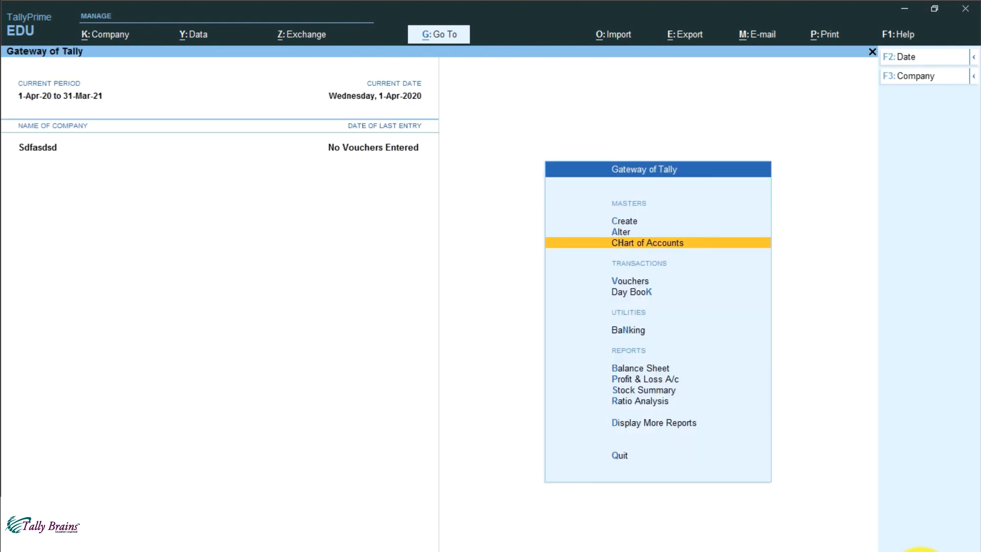
Step: View the groups available for master alteration, and return to the Gateway of Tally
key("Up")
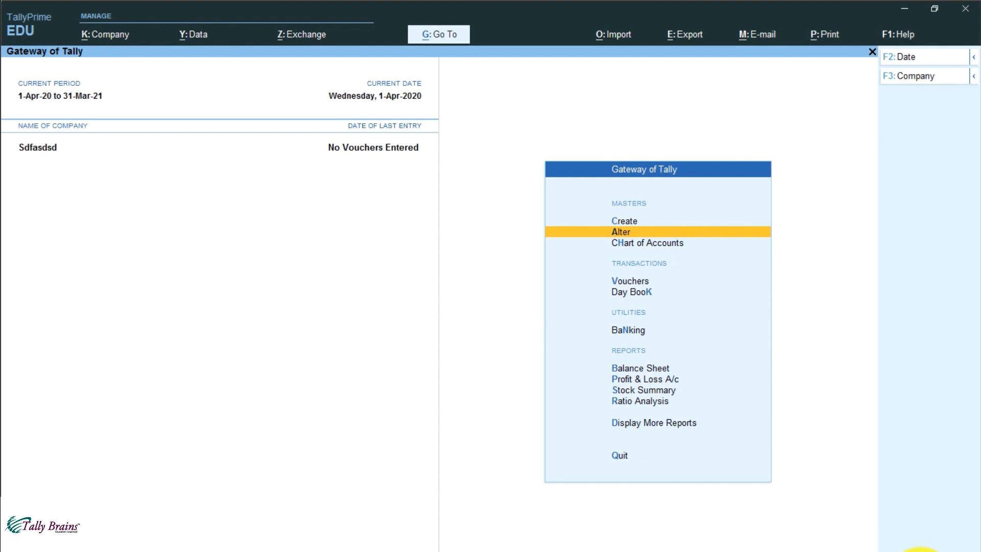
key("Return")
key("Return")
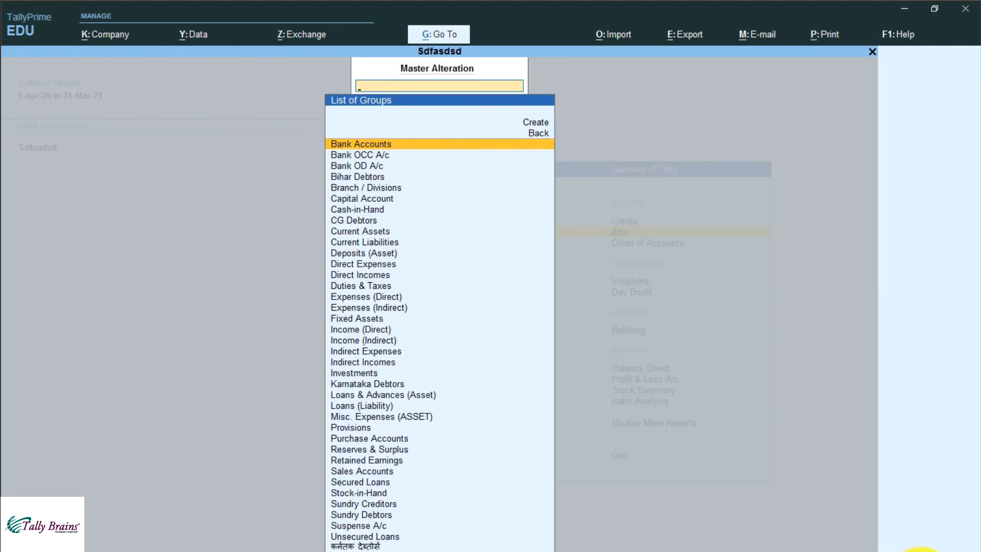
key("Escape")
key("Escape")
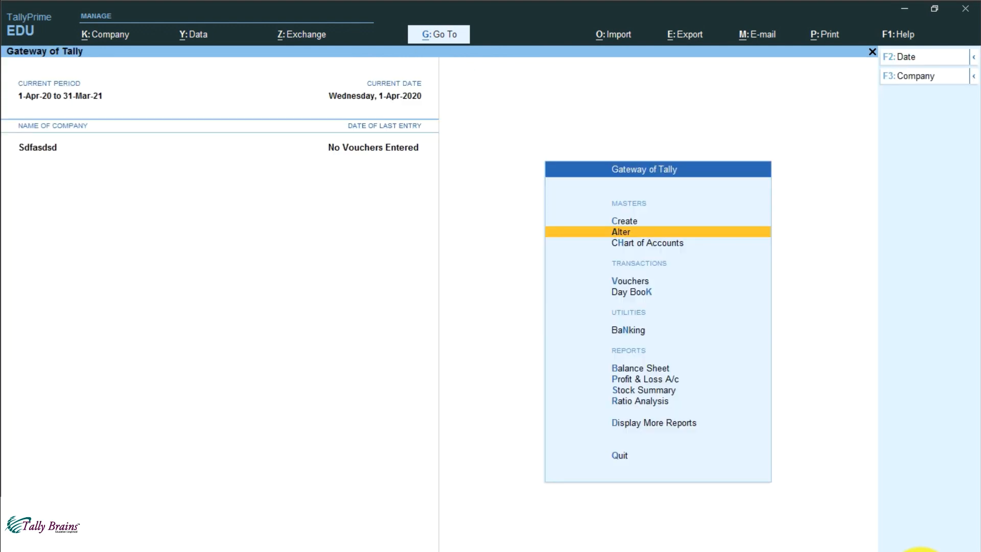
Step: View the list of groups in the Chart of Accounts again, and return to the Gateway of Tally
key("h")
key("Up")
key("Return")
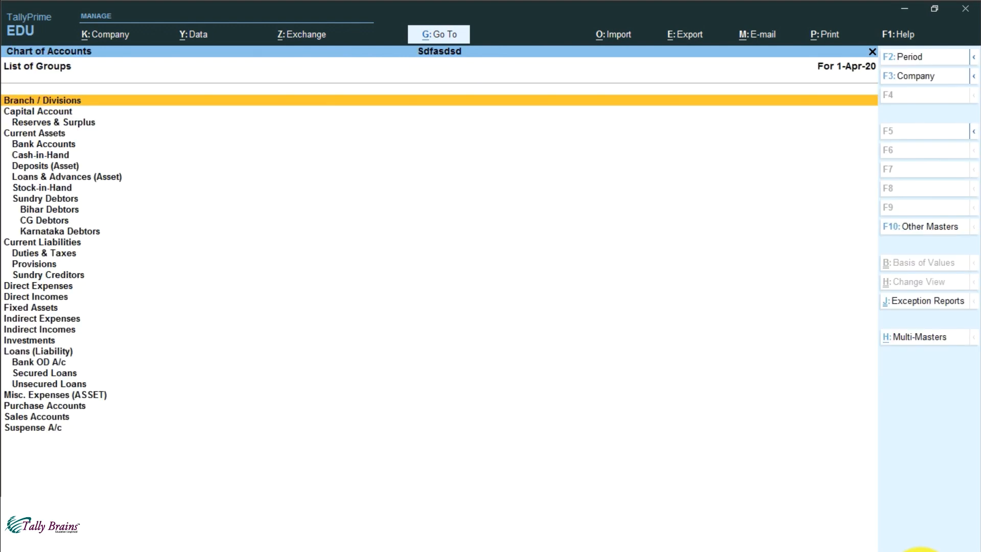
key("Escape")
key("Escape")
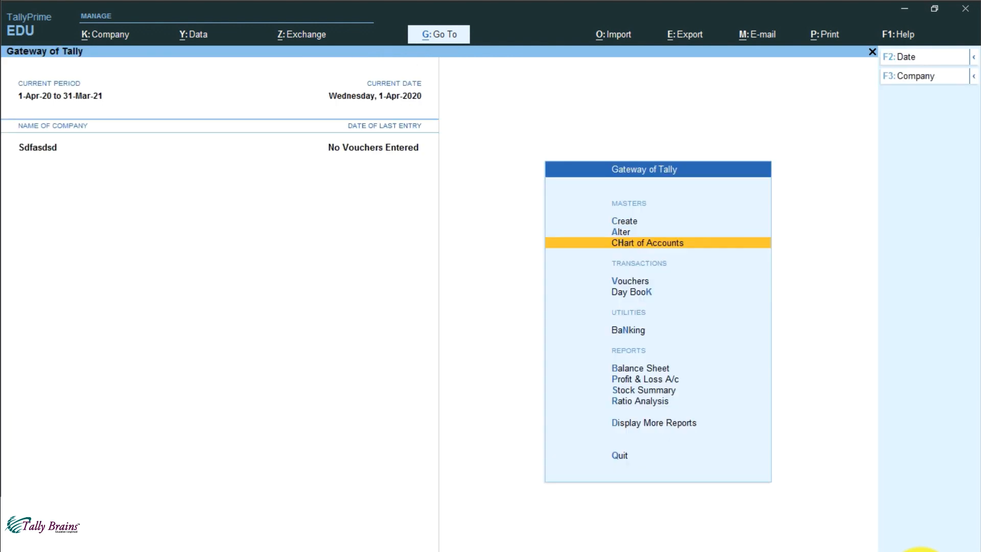
Step: Open the list of groups in the Chart of Accounts
key("Up")
key("Up")
key("Down")
key("Down")
key("Up")
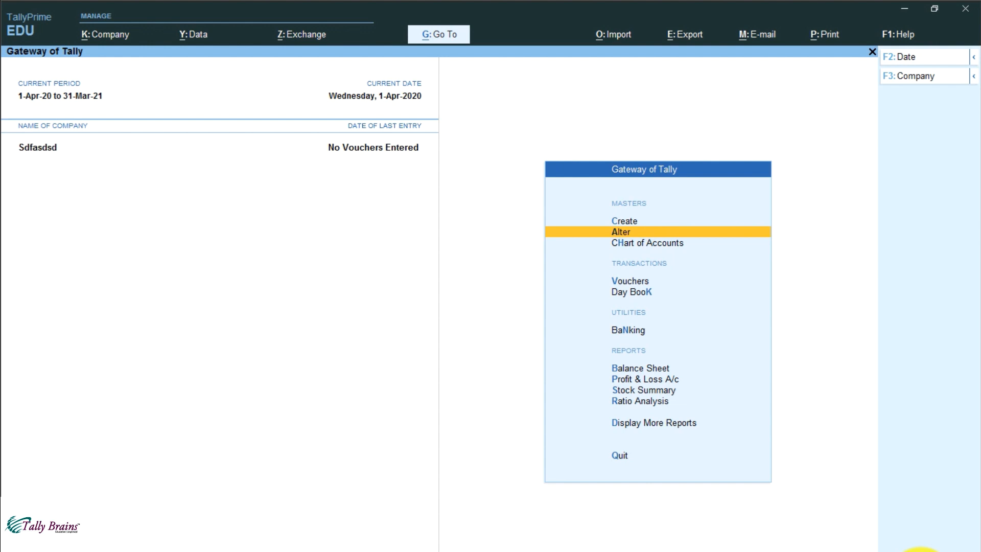
key("Down")
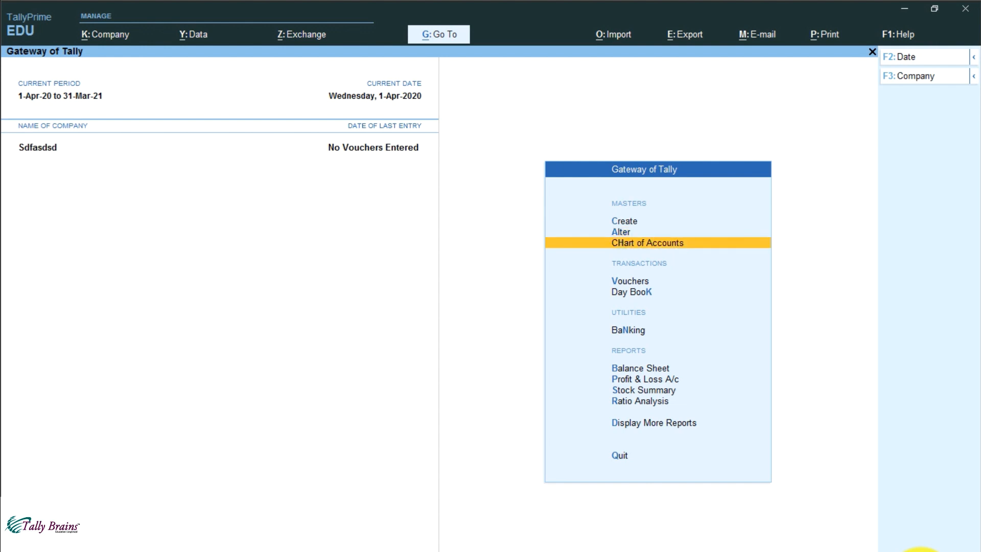
key("Return")
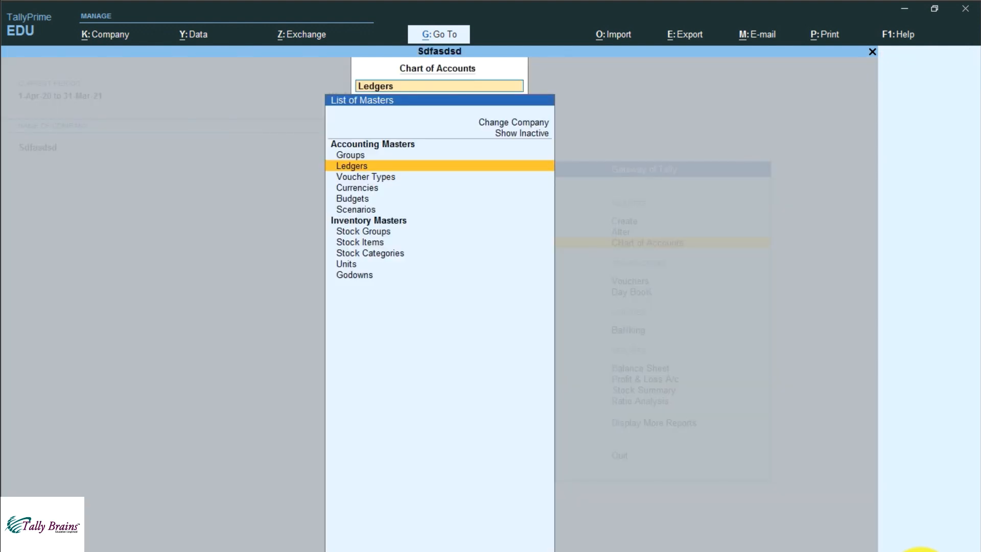
key("Up")
key("Return")
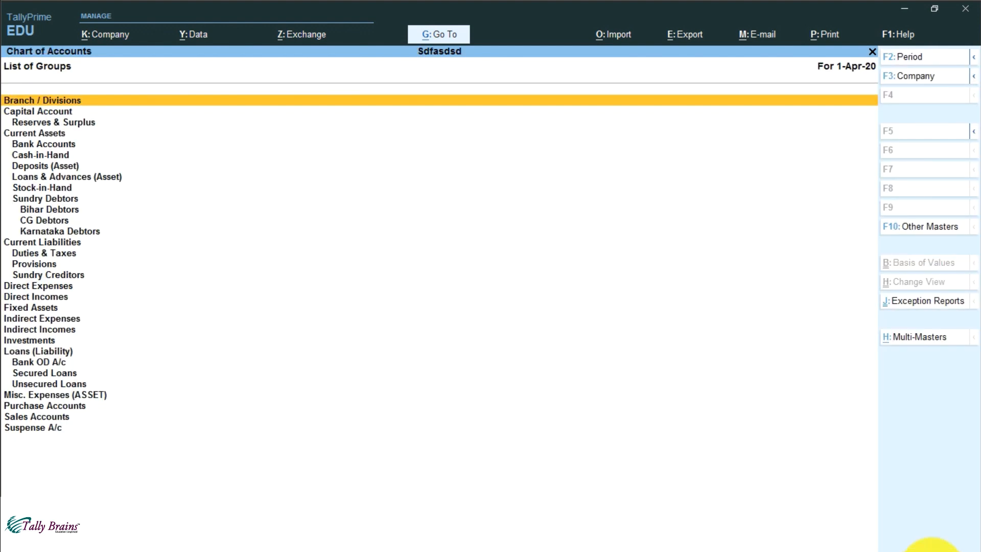
Step: Start the multi-master creation of groups from the group list
left_click(904, 338)
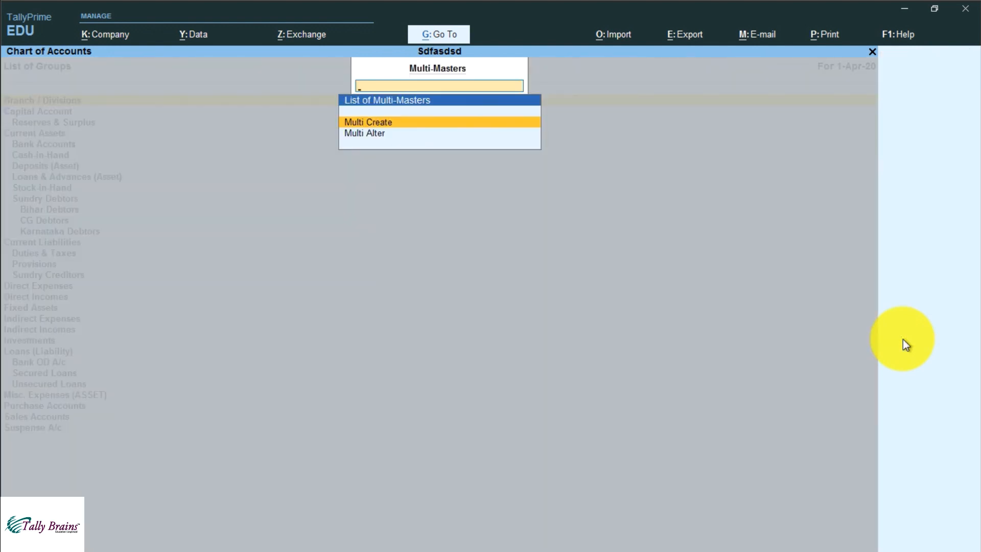
key("Down")
key("Up")
key("Down")
key("Up")
key("Down")
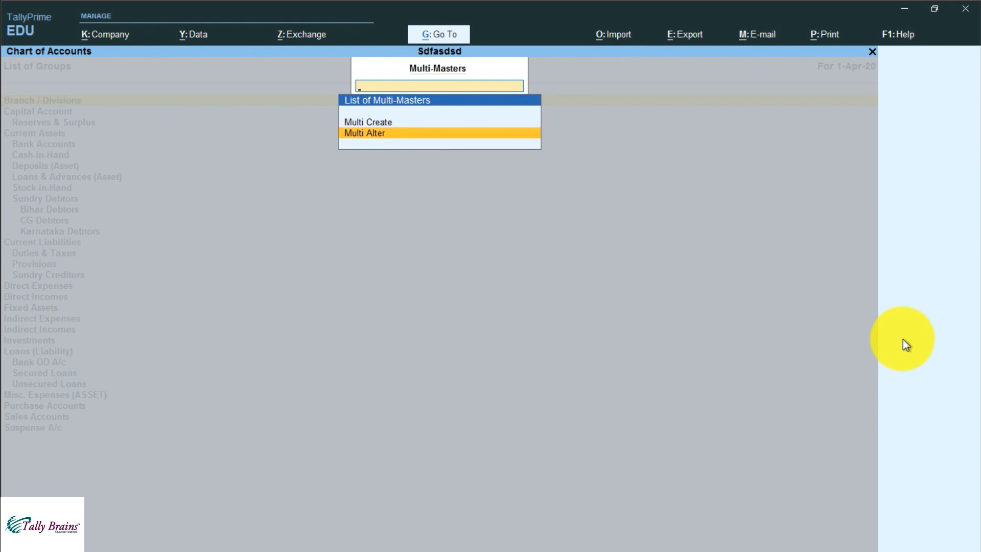
key("Up")
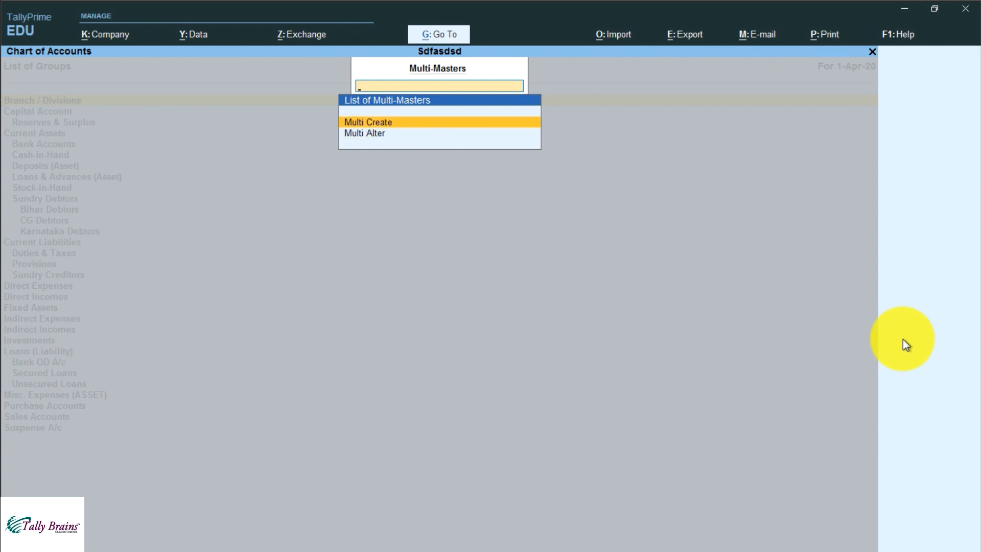
key("Down")
key("Up")
key("Return")
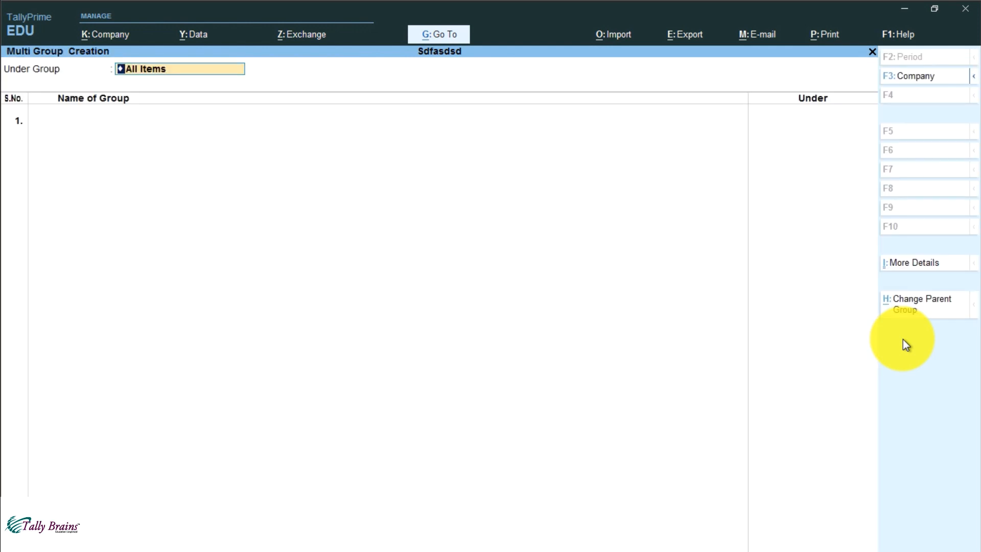
Step: Set the parent group to Bank Accounts and enter the trial group names Asfasd, Asdfasd, Asasd and Asfasdf
key("Return")
key("BackSpace")
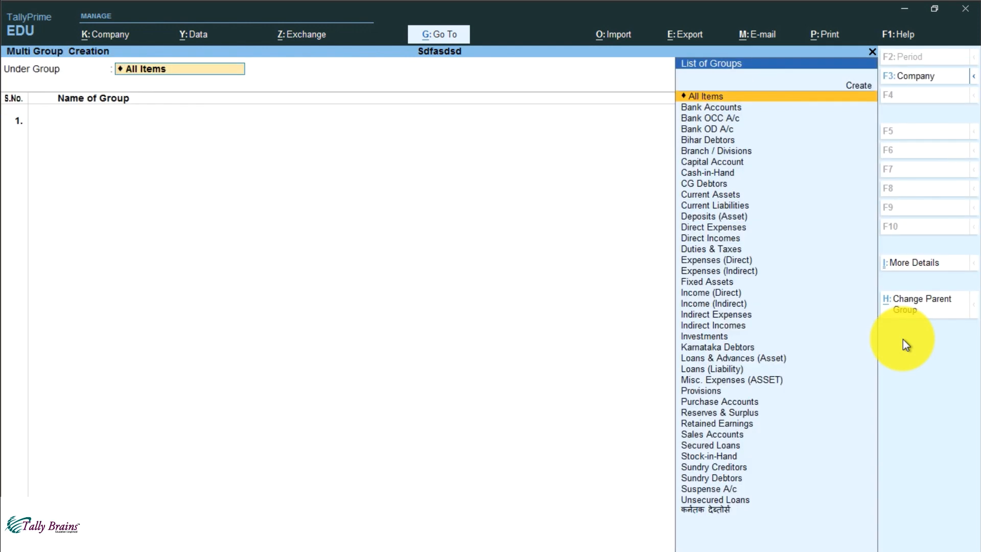
key("Down")
key("Return")
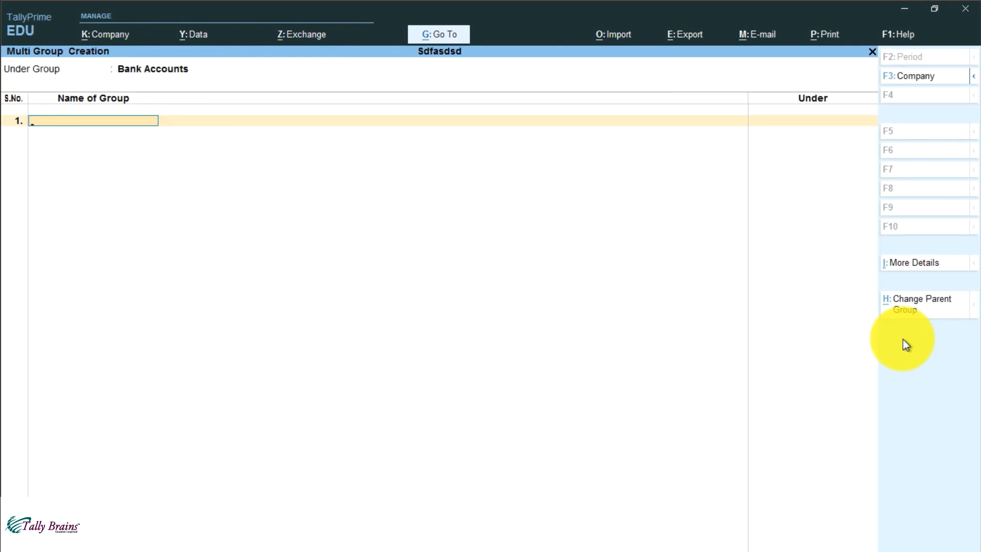
type("Asfasd")
key("Return")
type("Asdfasd")
key("Return")
type("As")
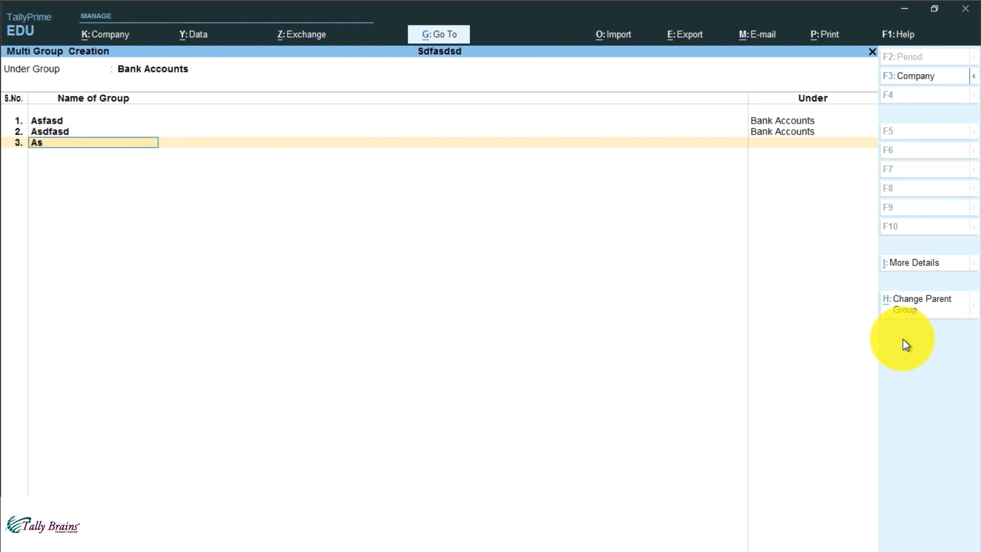
type("asd")
key("Return")
type("Asfasdf")
key("Return")
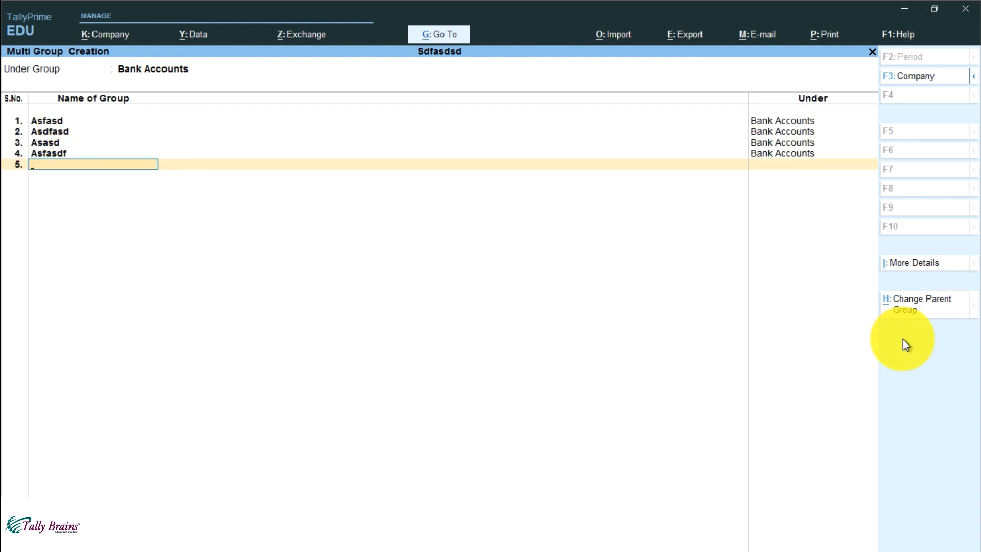
Step: Go back to the Under Group setting and change it to All Items
key("BackSpace")
key("BackSpace")
key("BackSpace")
key("BackSpace")
key("BackSpace")
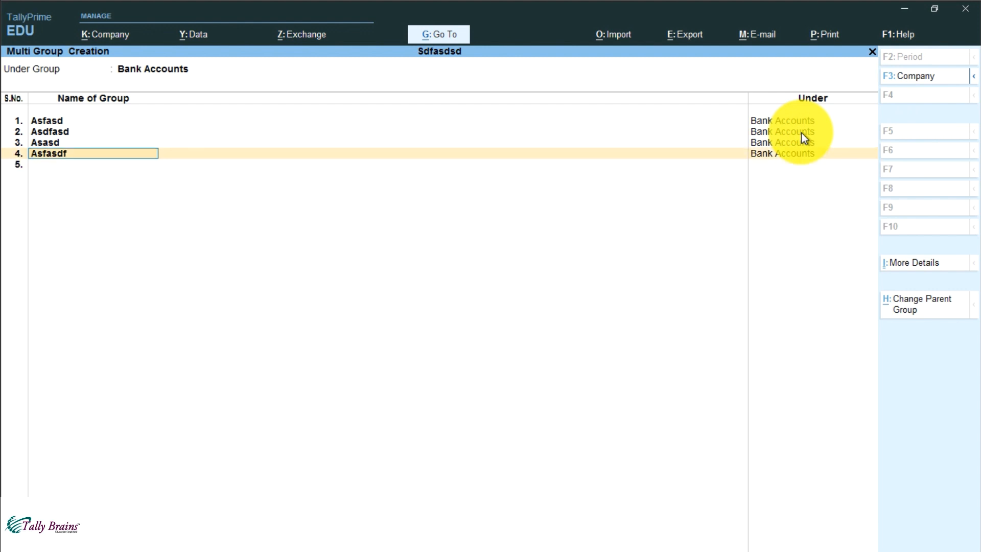
key("Up")
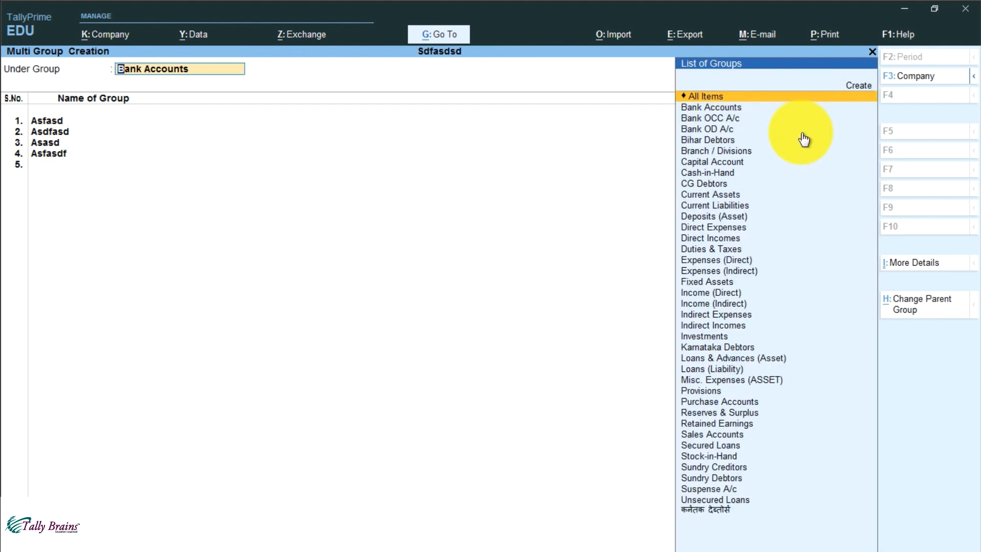
key("Return")
Step: Replace the first group's name with Office Expenses and place it under Indirect Expenses
type("R")
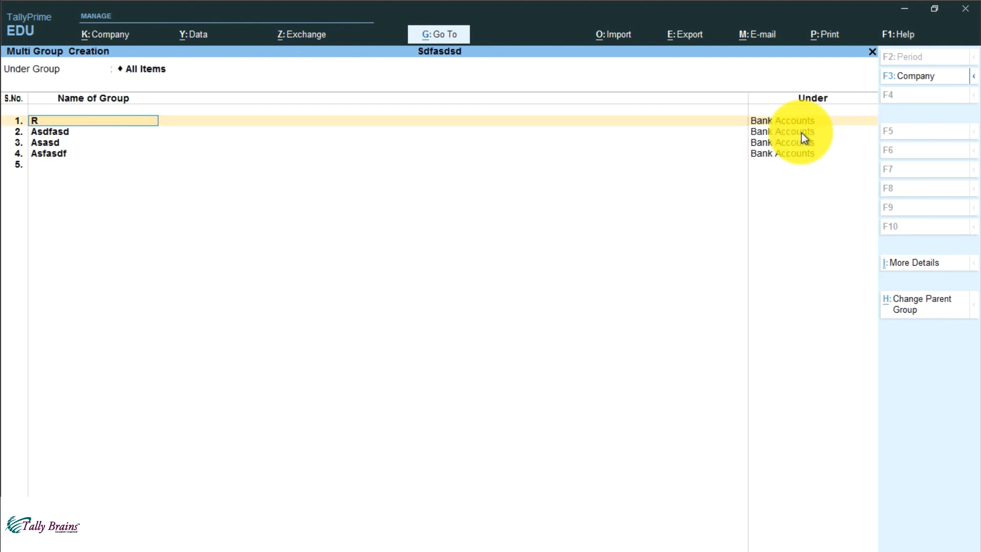
type("ffice Expenses")
key("Return")
type("Indi")
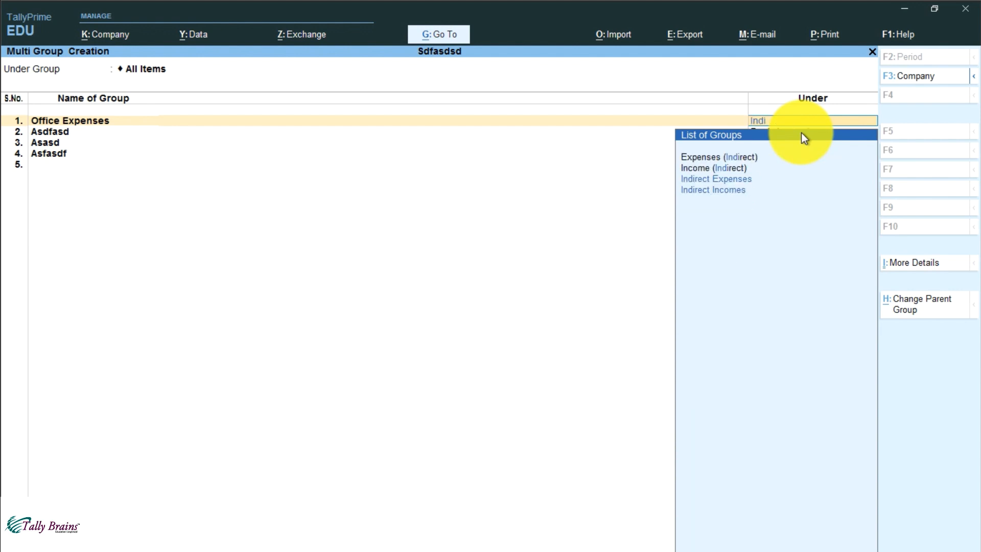
key("Down")
key("Down")
key("Up")
key("Return")
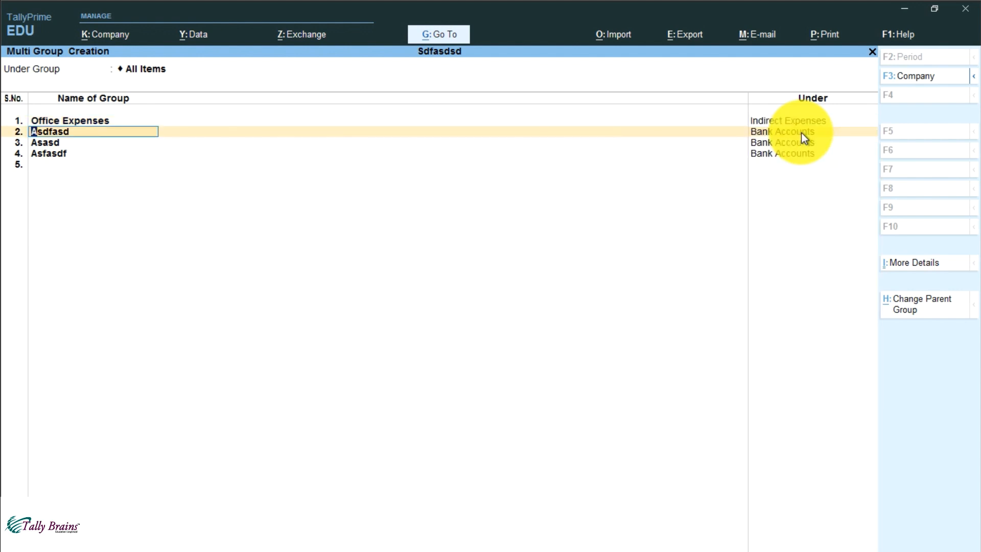
Step: Rename the second group as Debit Balance Banks and keep it under Bank Accounts
type("Debit Balance Banks")
key("Return")
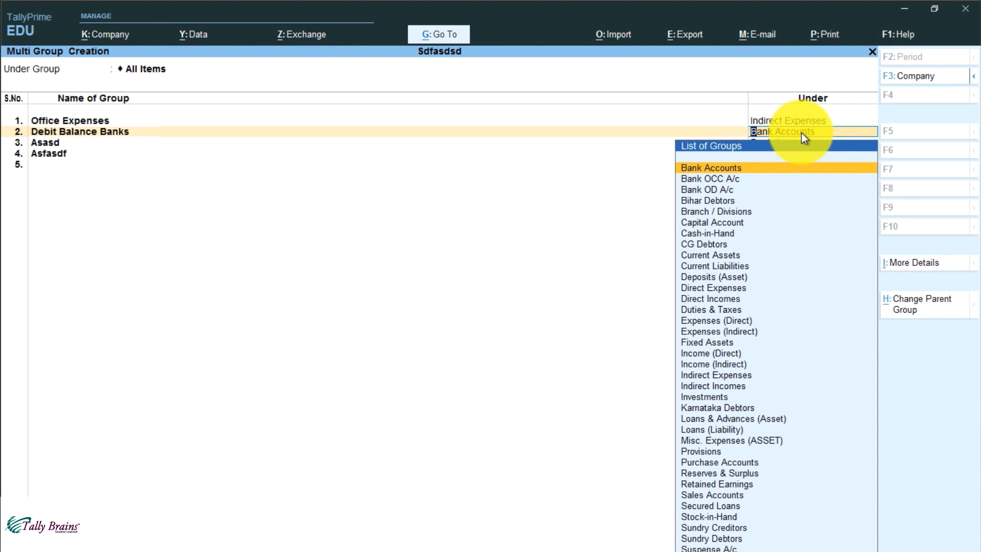
key("Return")
Step: Rename the third group as Credit Balance Banks under Bank OD A/c, and clear the leftover fourth row
type("C")
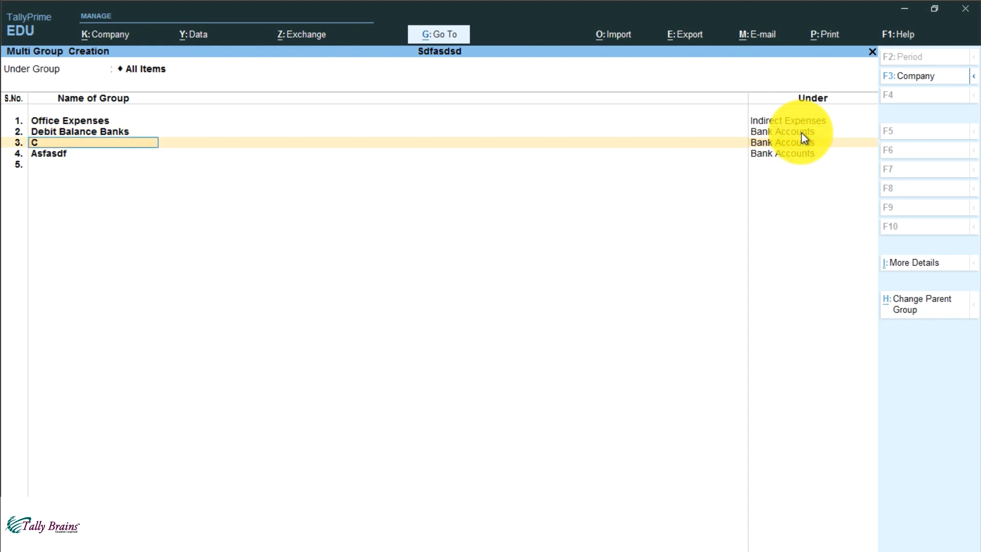
type("redit Balance Bank")
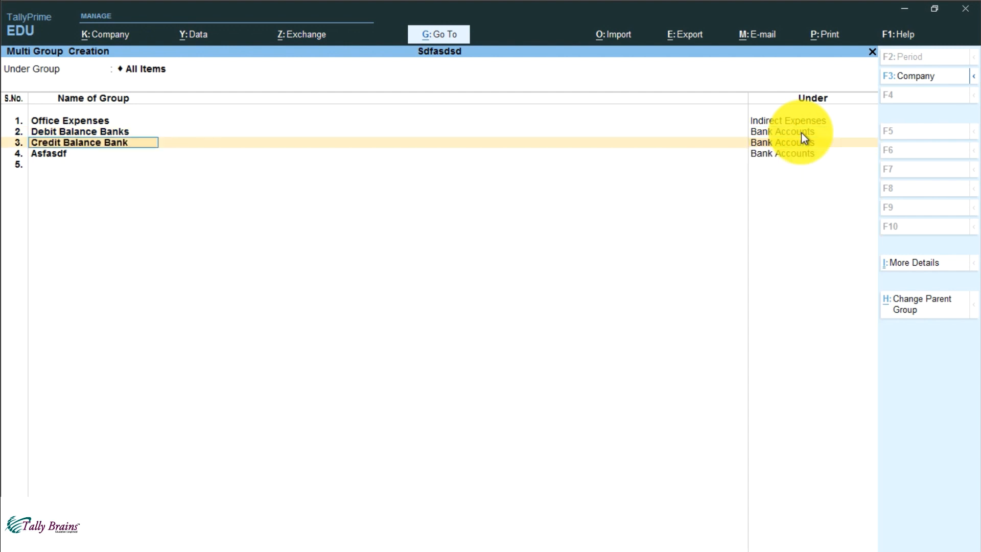
type("s")
key("Return")
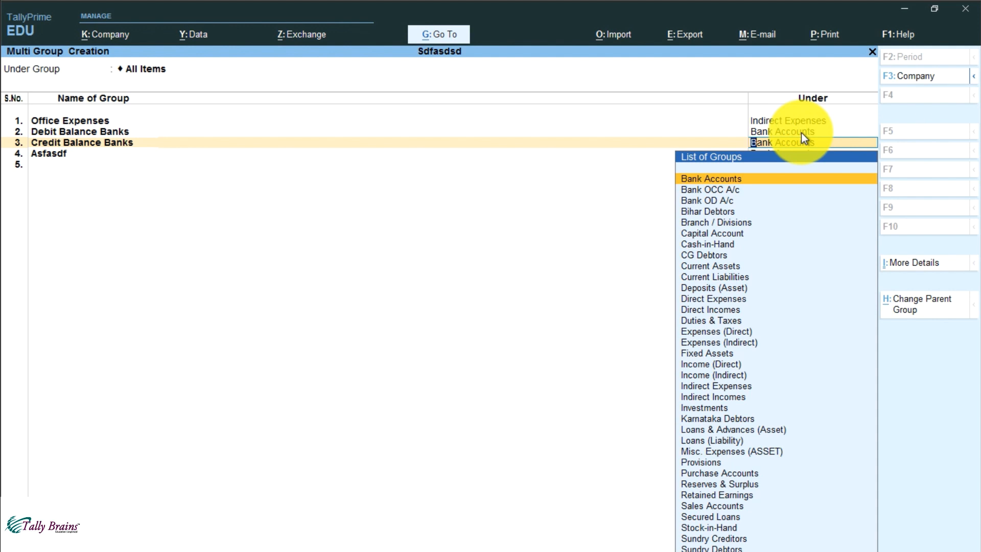
key("Down")
key("Down")
key("Return")
key("BackSpace")
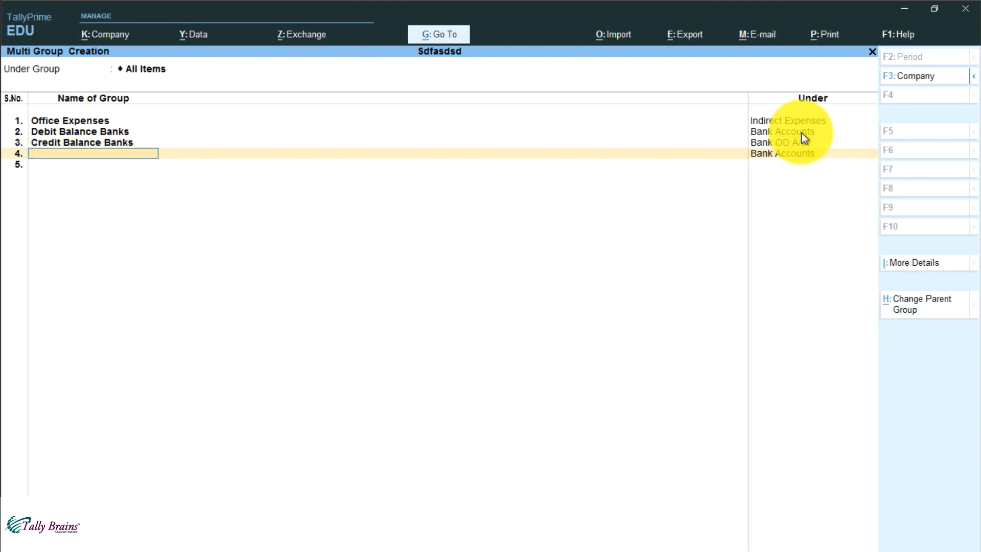
key("Return")
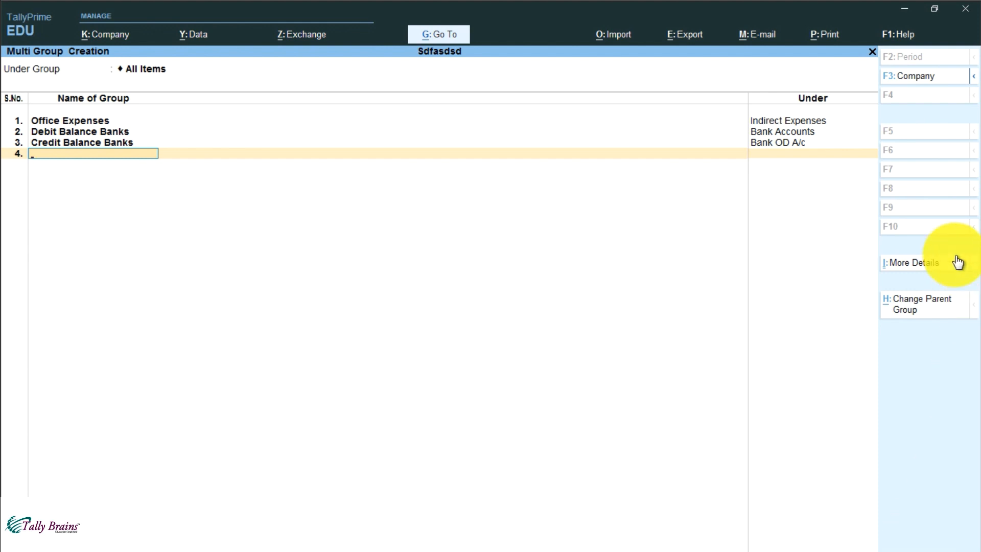
Step: Examine the additional details available for the Credit Balance Banks group, including the expanded options, without changing any
left_click(931, 266)
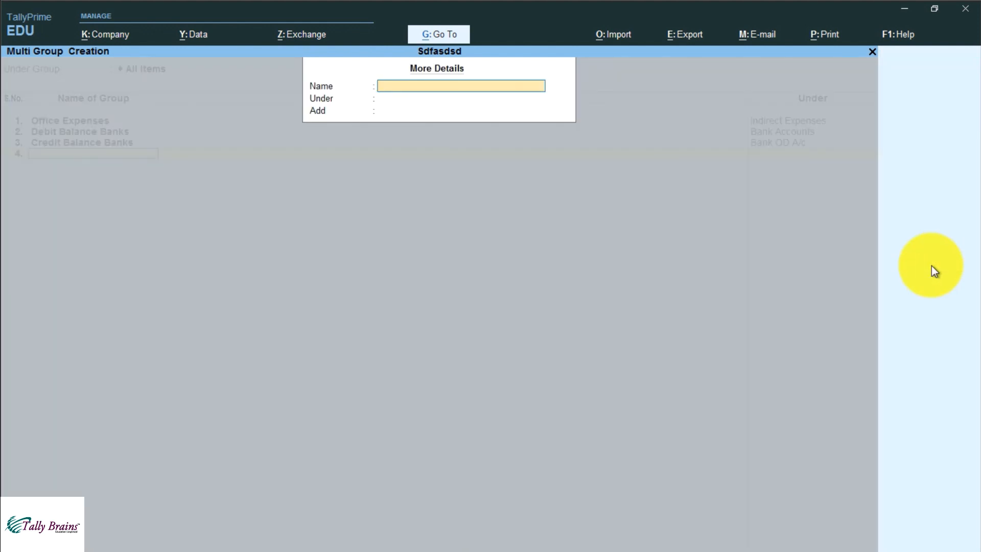
key("Escape")
key("BackSpace")
key("BackSpace")
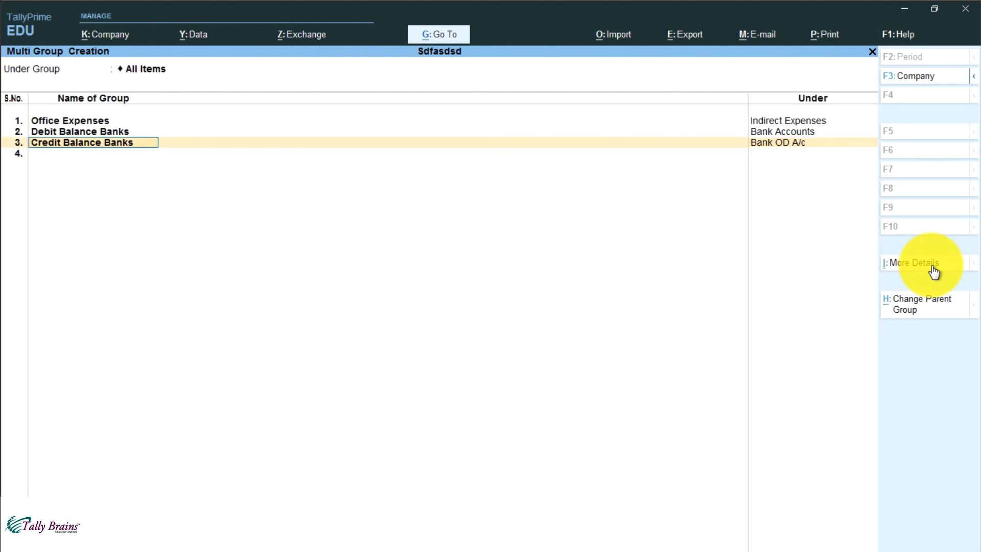
left_click(933, 267)
key("Up")
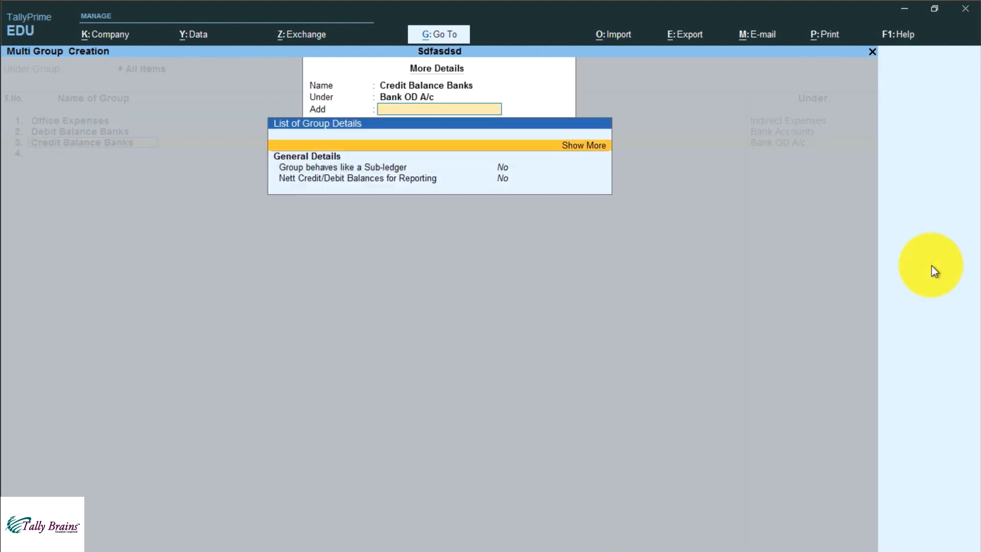
key("Return")
key("Down")
key("Down")
key("Down")
key("Down")
key("Up")
key("Up")
key("Up")
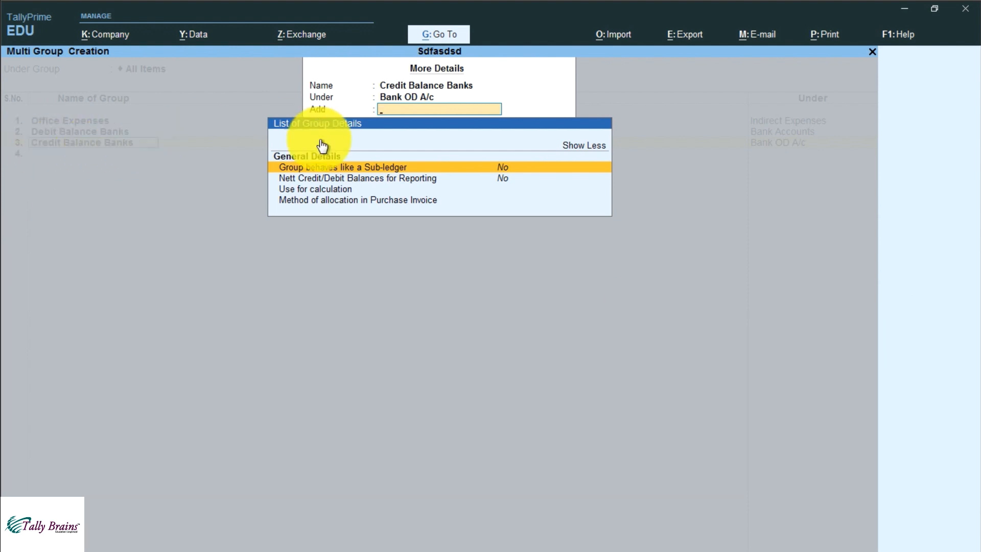
key("Escape")
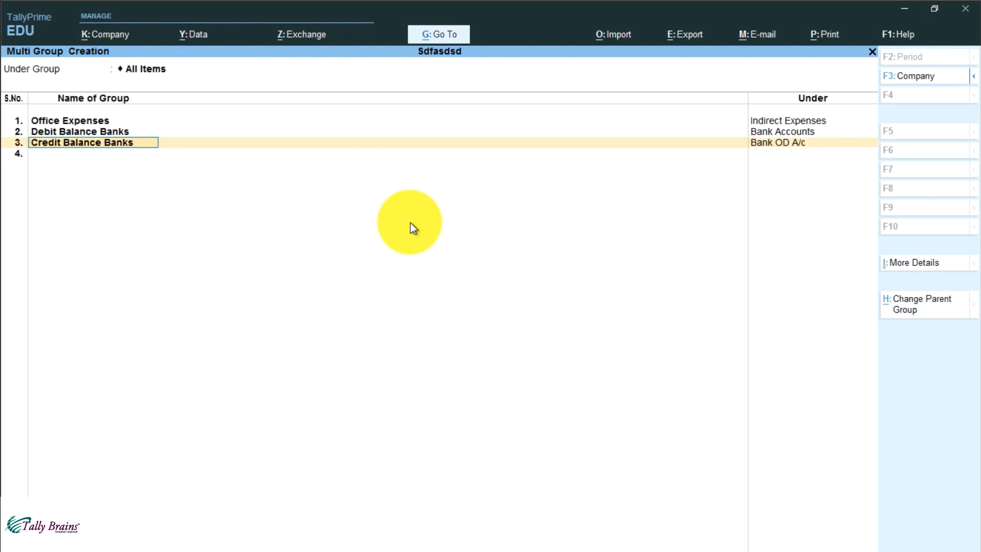
left_click(928, 268)
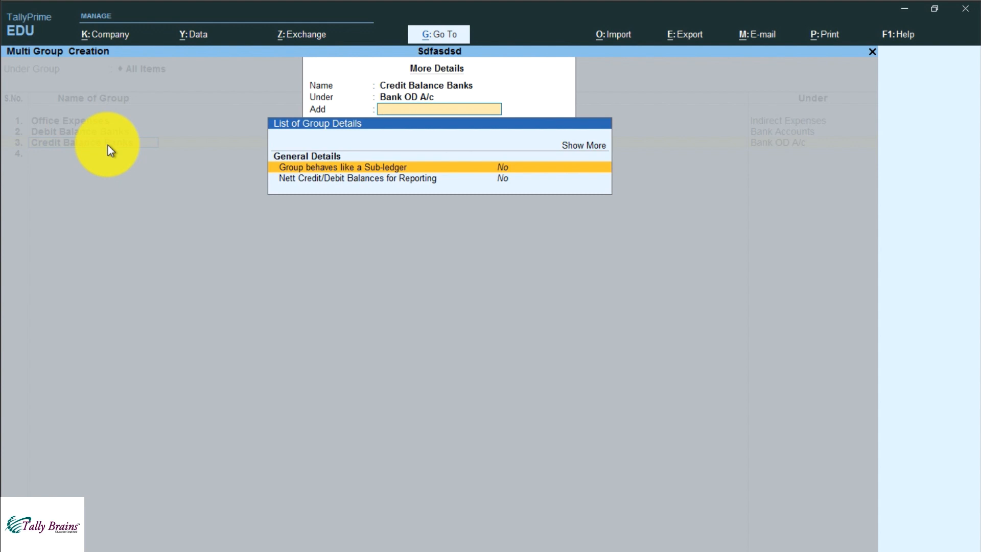
key("Escape")
key("Escape")
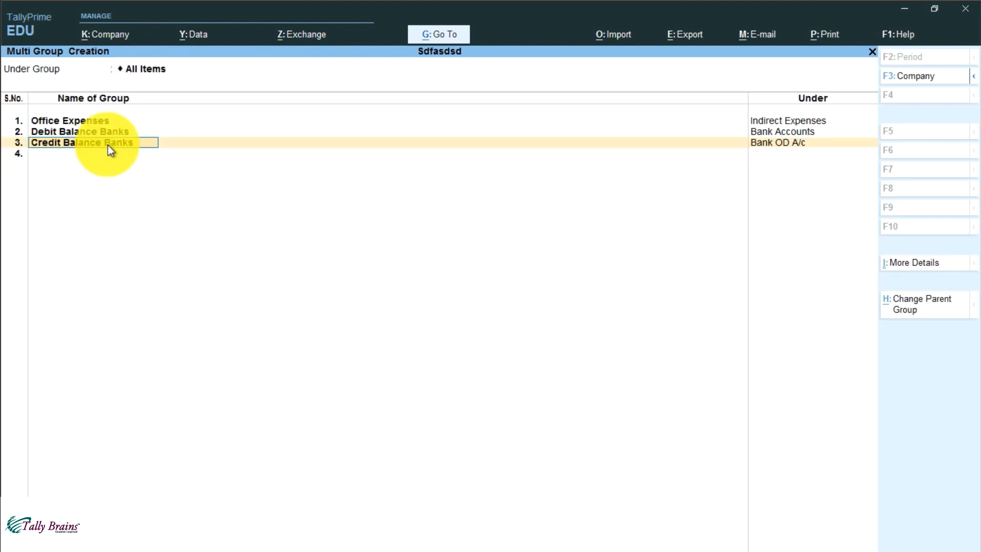
Step: Save the three new groups and return from the Chart of Accounts to the Gateway of Tally
key("ctrl+a")
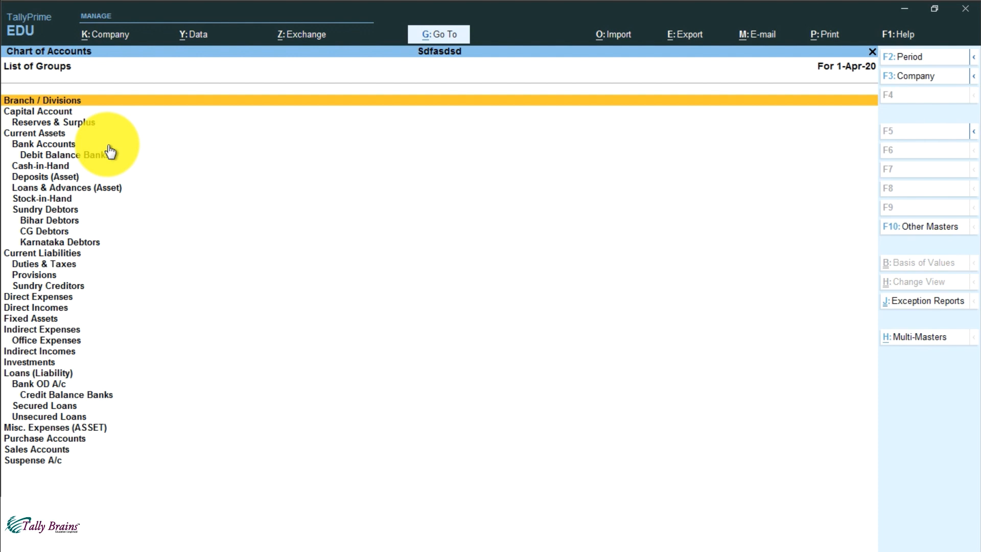
key("Escape")
key("Escape")
Step: View the single group creation form, quit without creating a group, and return to the Gateway of Tally
key("Up")
key("Up")
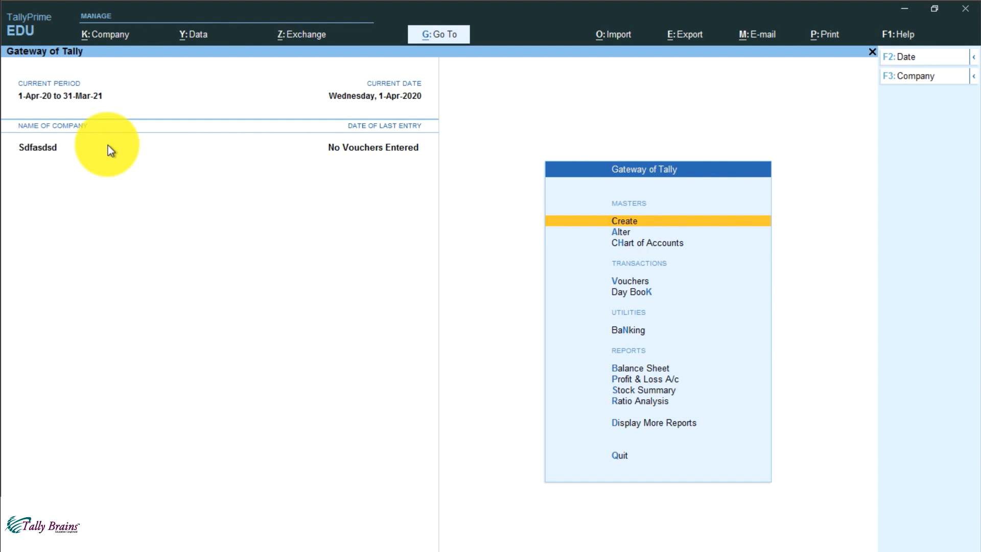
key("Return")
key("Return")
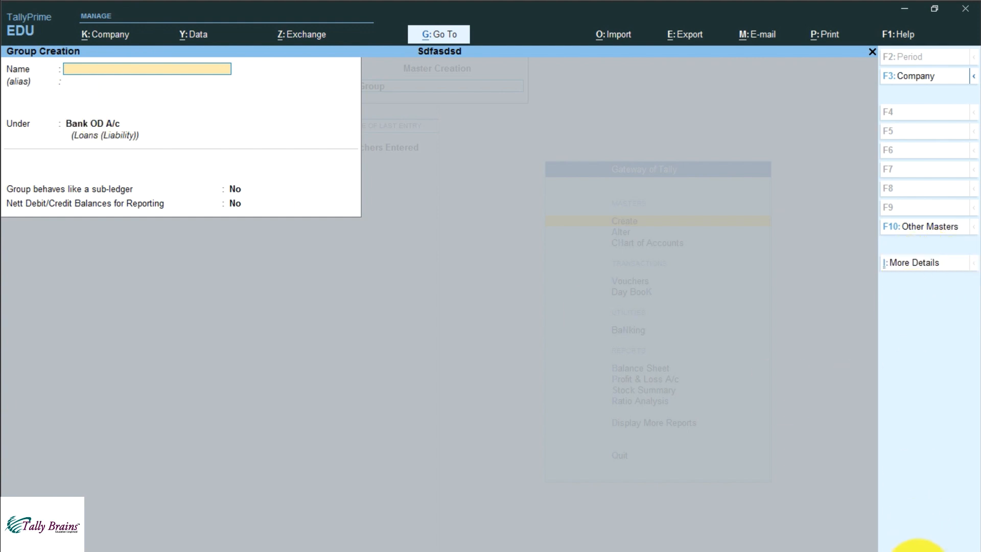
key("Escape")
key("y")
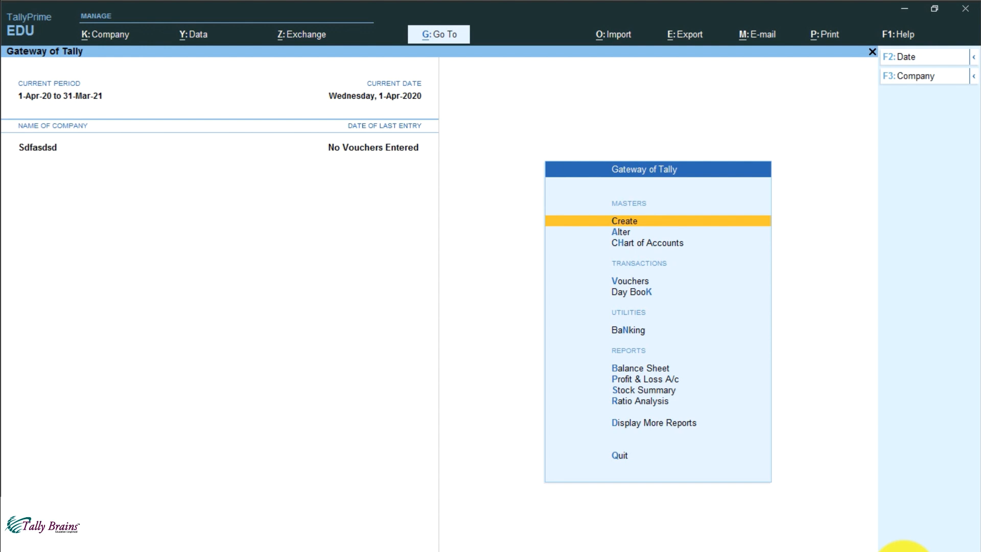
Step: Start creating a single group and name it Goa Debtors
key("Return")
key("Return")
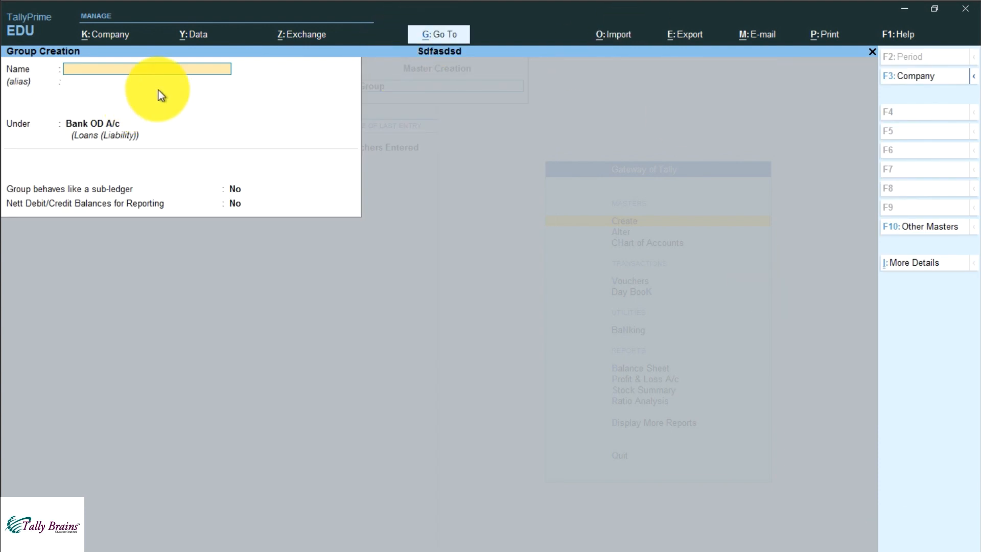
type("Goa Debtors")
key("Return")
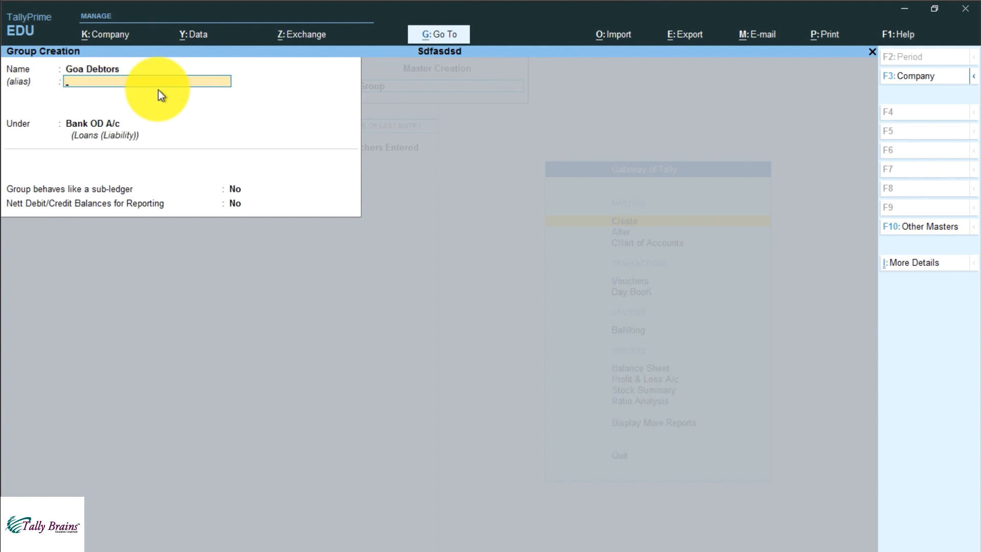
Step: Without closing the group form, start a new ledger master named Ramesh Singh Traders and leave its alias blank
left_click(457, 38)
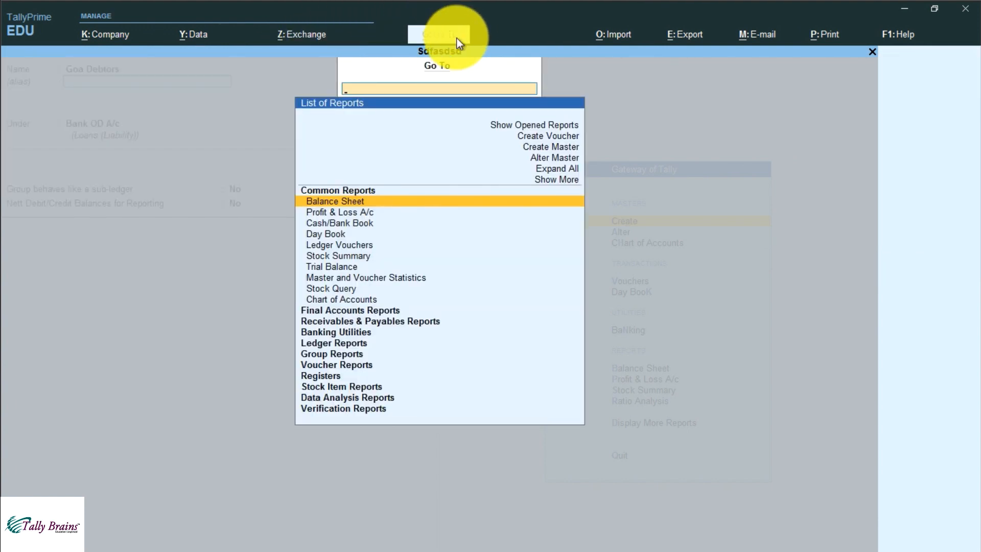
key("Up")
key("Up")
key("Up")
key("Up")
key("Up")
key("Down")
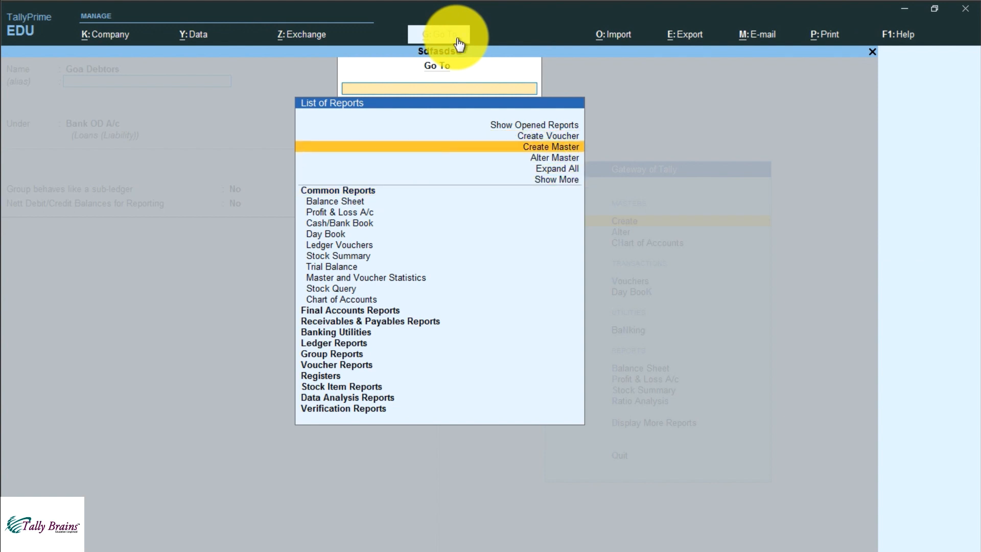
key("Return")
key("Down")
key("Return")
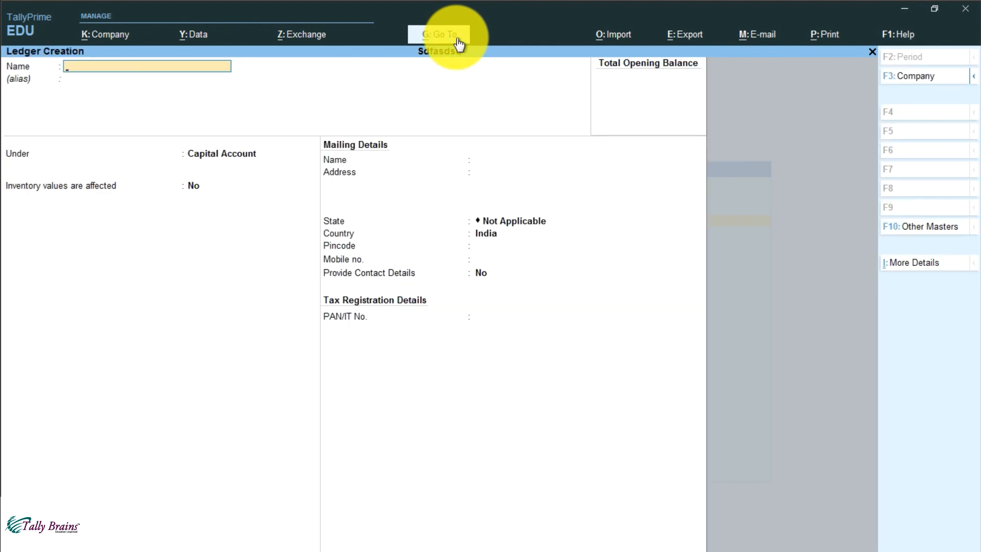
type("Ramesh Singh Traders")
key("Return")
key("Return")
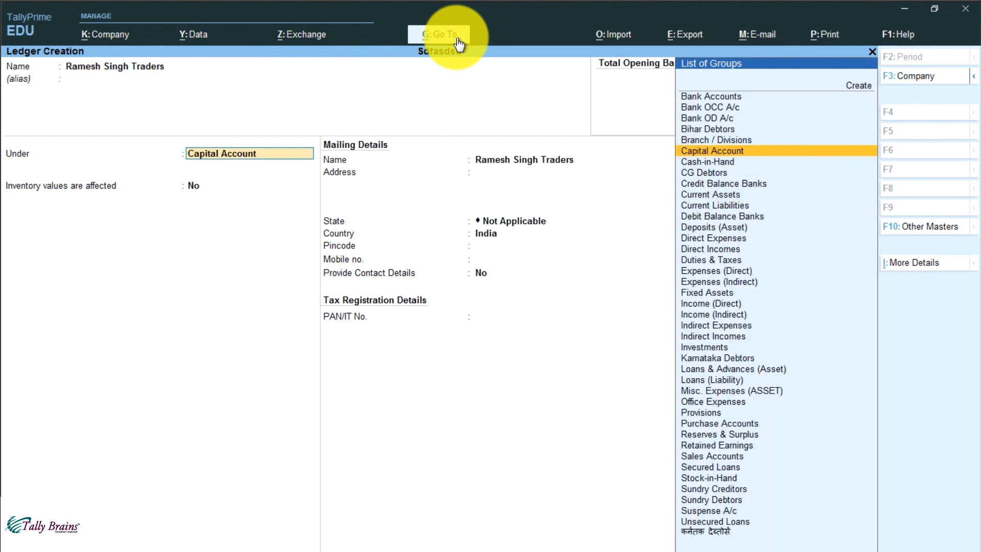
Step: Place the Ramesh Singh Traders ledger under CG Debtors, save it, and return to the unfinished Goa Debtors group form
type("Debt")
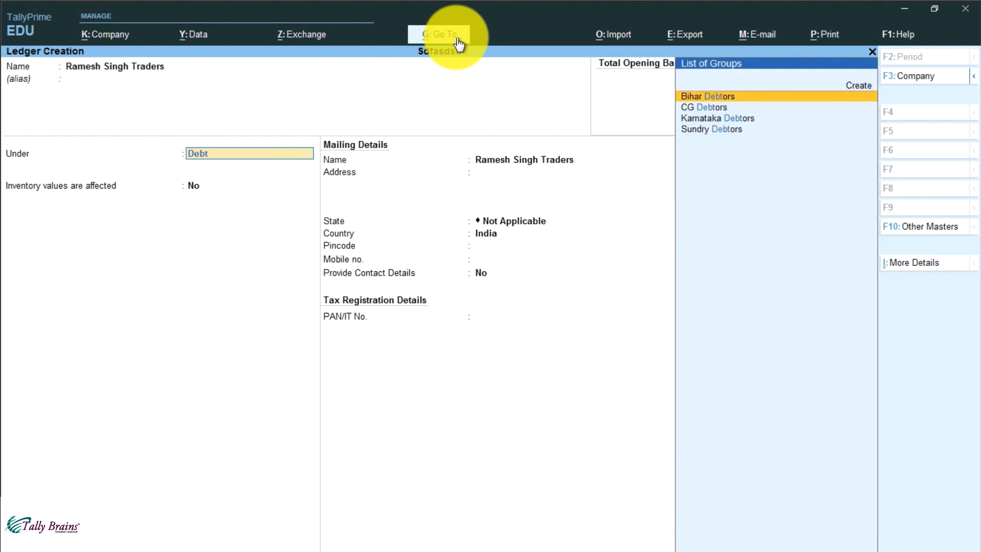
key("Down")
key("Return")
key("ctrl+a")
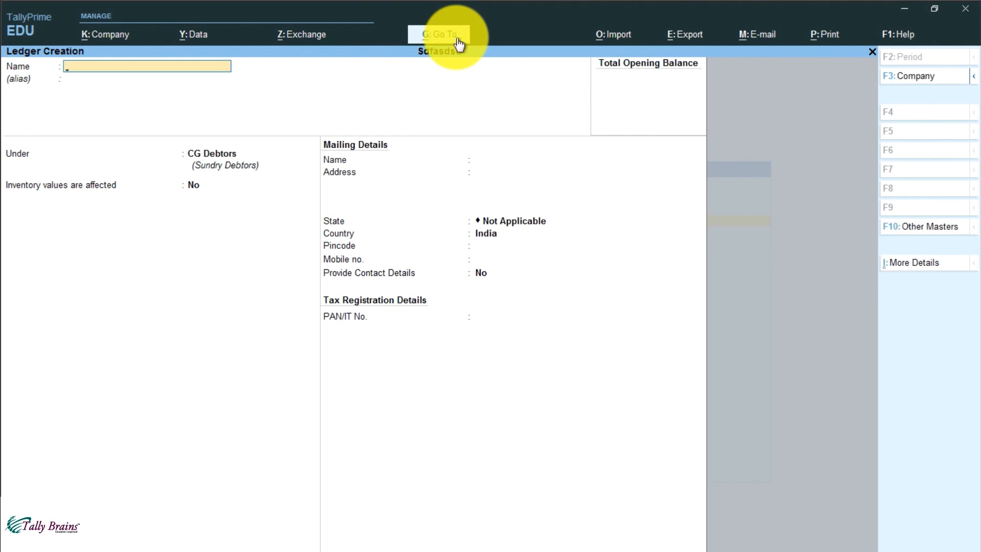
key("Escape")
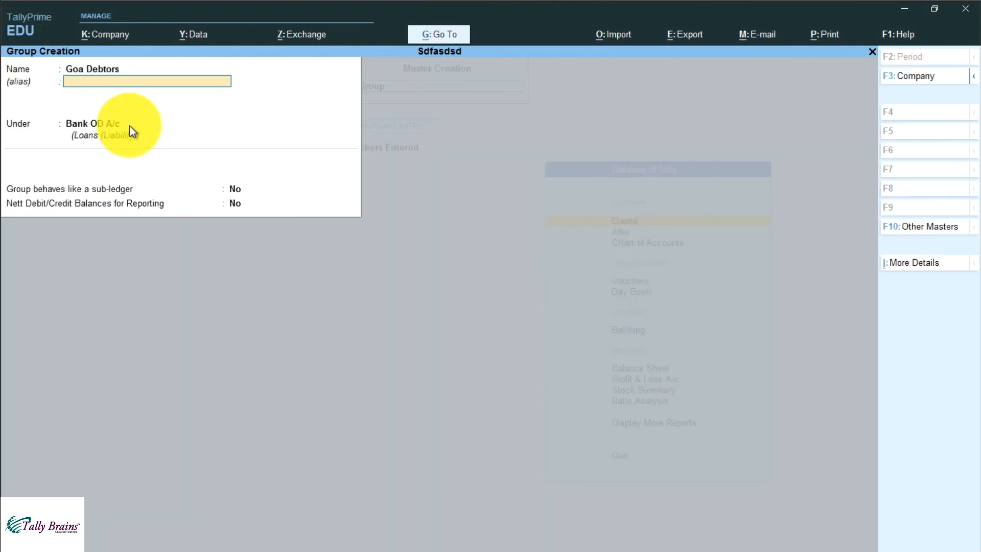
Step: Start a new payment voucher while keeping the Goa Debtors group form open
left_click(440, 35)
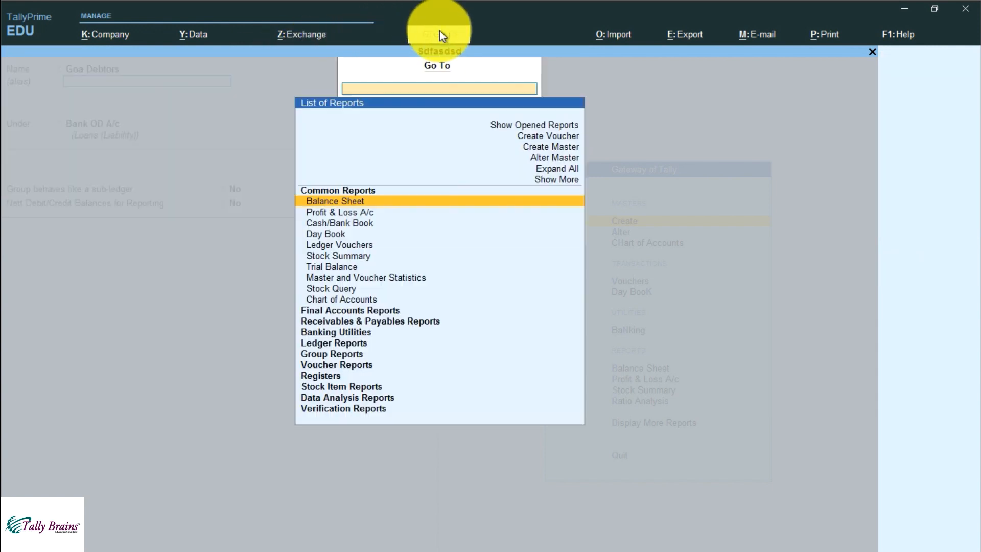
key("Up")
key("Up")
key("Up")
key("Up")
key("Up")
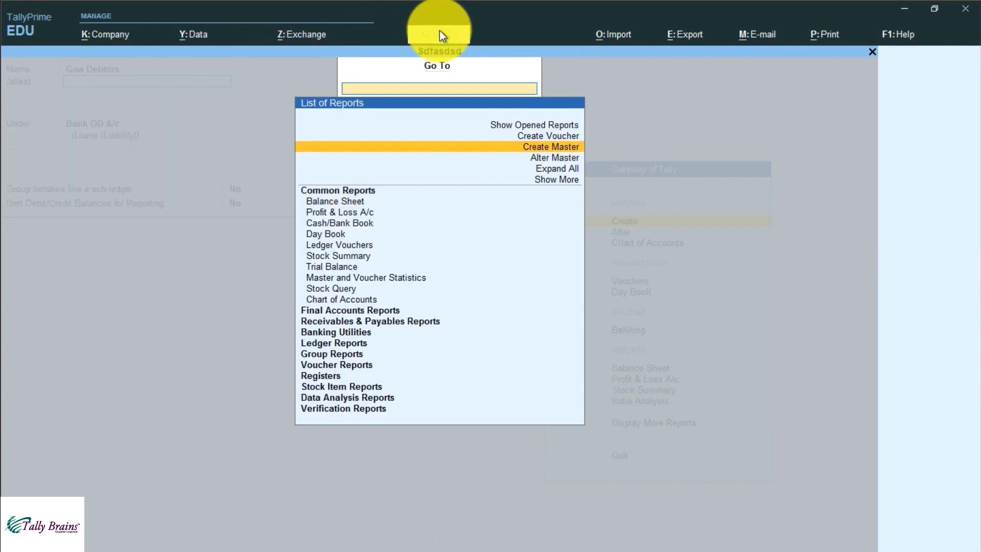
key("Up")
key("Return")
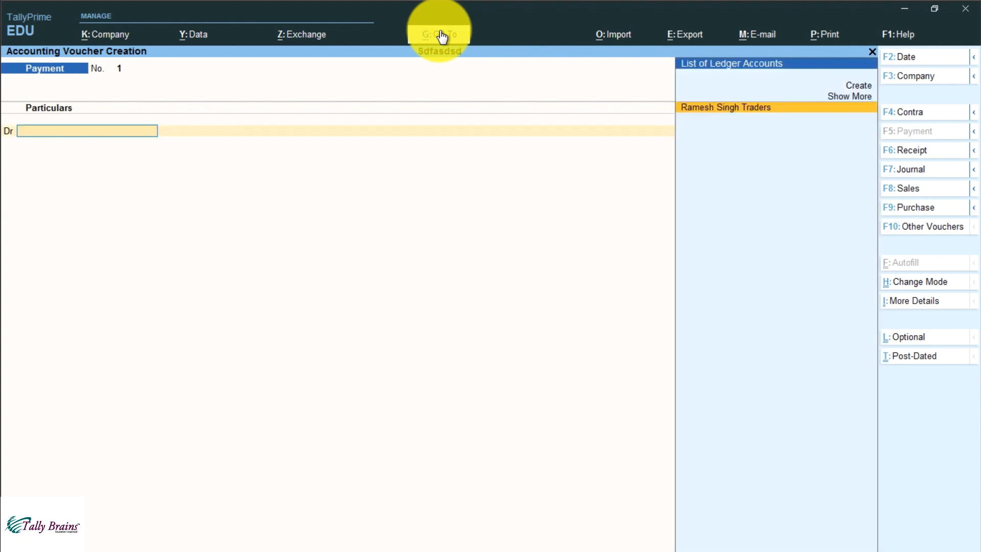
Step: Debit Ramesh Singh Traders with 1200 in the payment voucher, save it, and return to the Goa Debtors group form
key("Return")
type("1200")
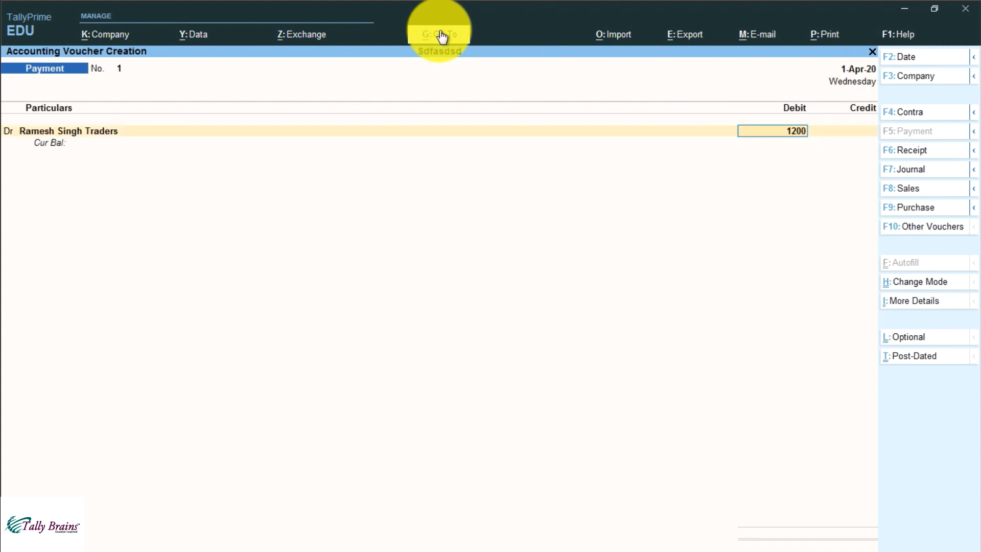
key("Return")
key("Return")
key("Return")
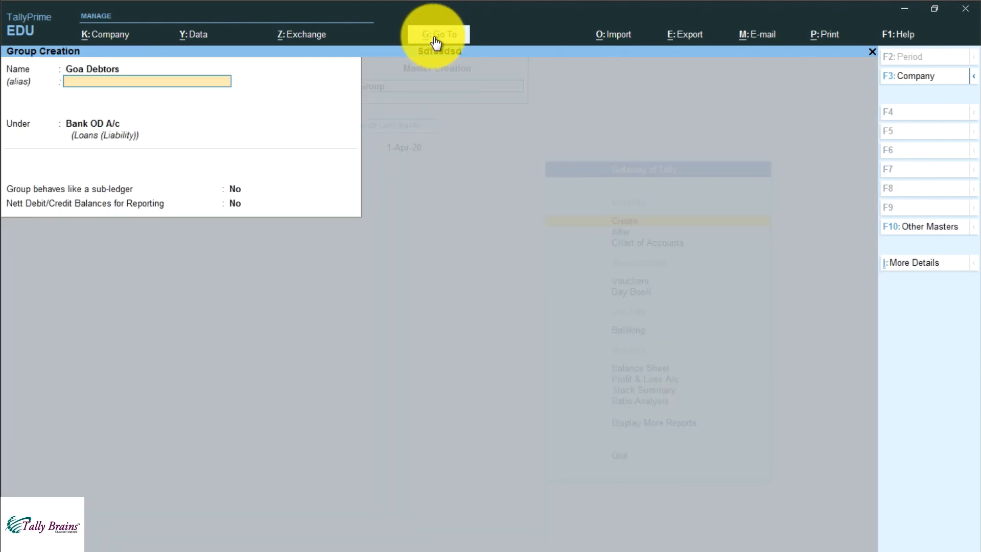
Step: View the Day Book without closing the group form, and accept its existing date
left_click(435, 40)
key("Up")
key("Up")
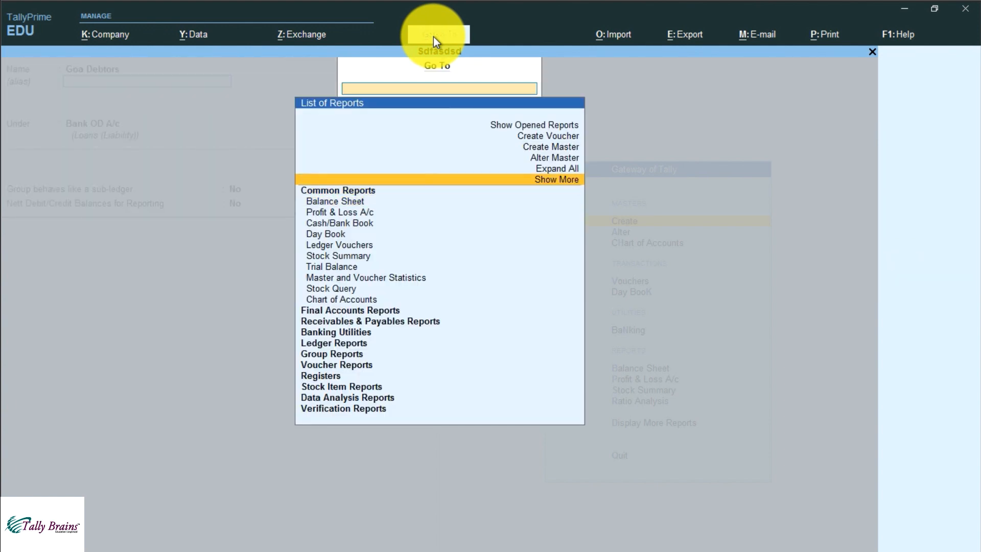
key("Down")
type("Day")
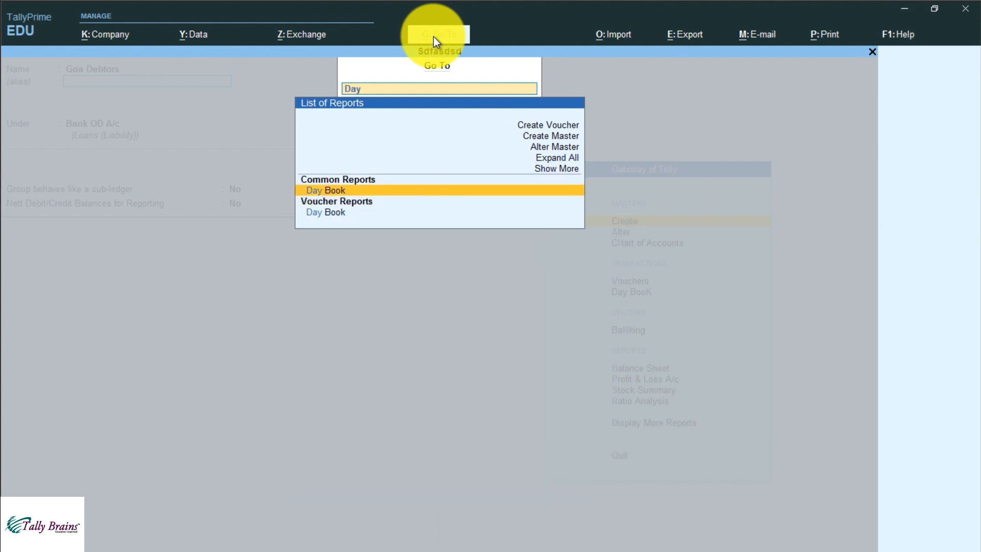
key("Return")
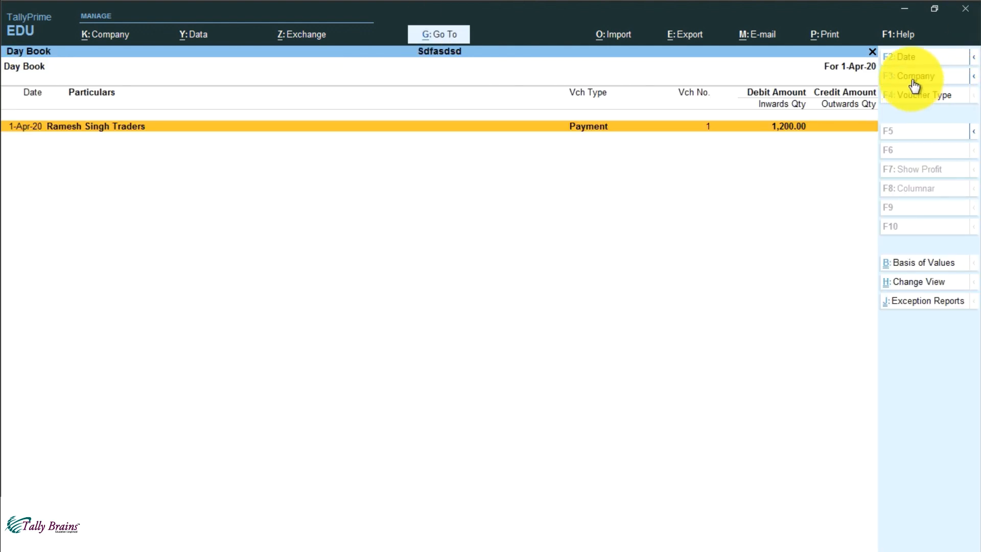
left_click(906, 65)
key("Return")
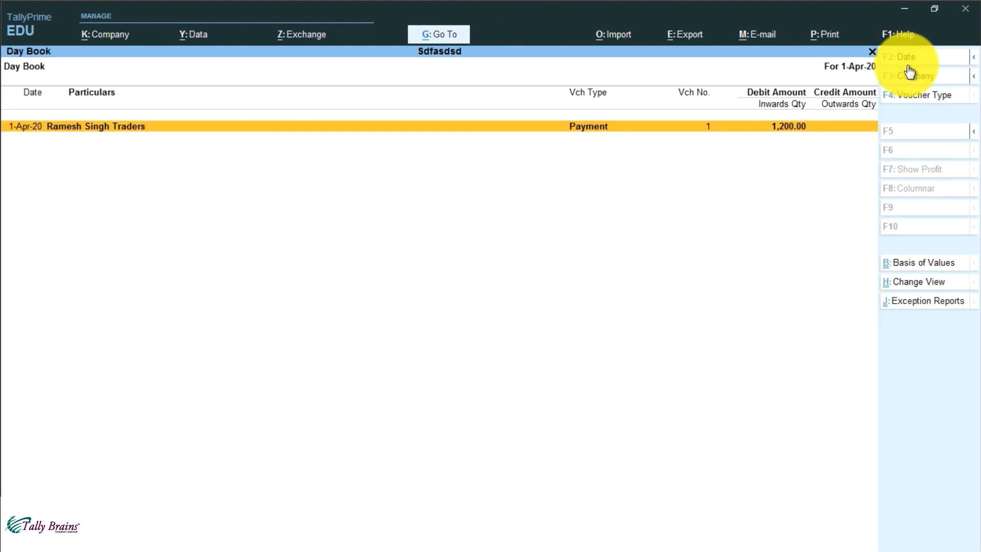